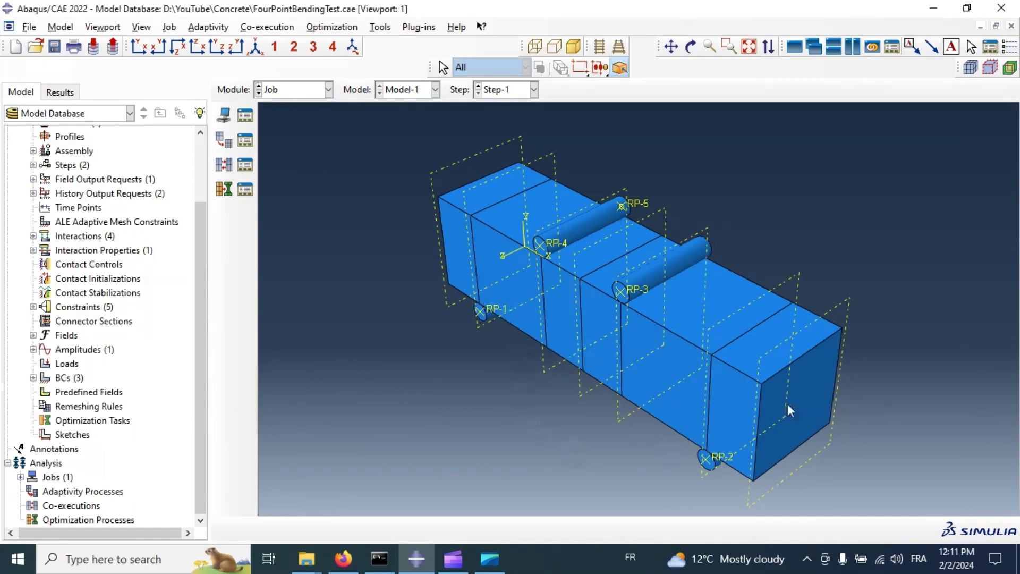
# - Start a new 3D deformable part named CFRP in the Part module, using a solid extrusion base feature and approximate size 2000
pyautogui.click(292, 89)
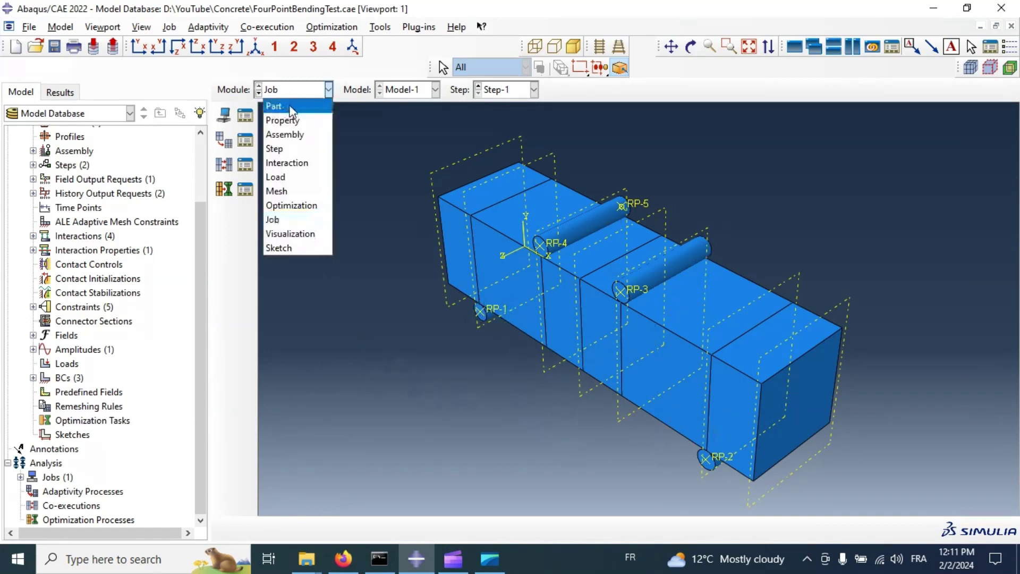
pyautogui.click(291, 105)
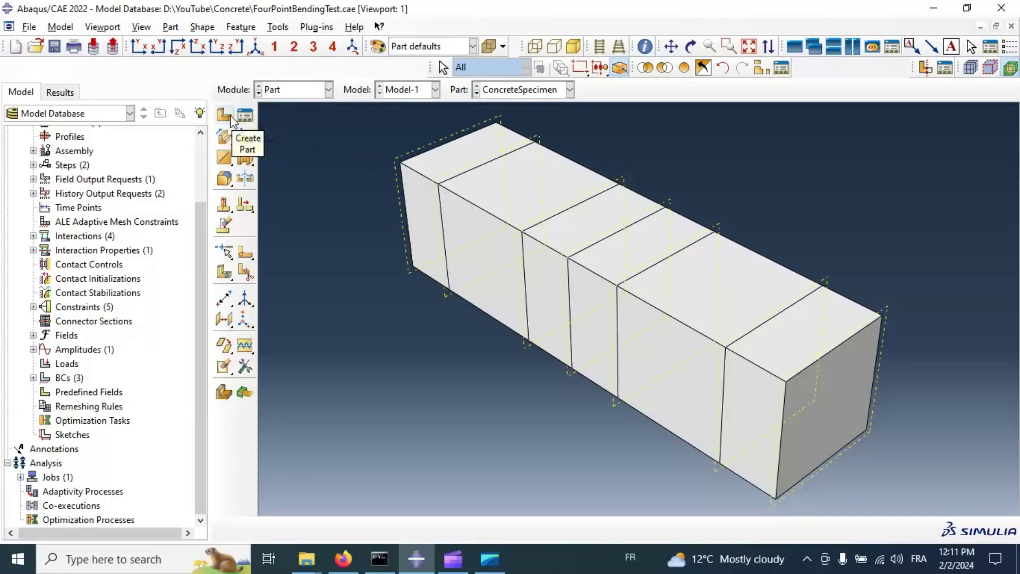
pyautogui.click(225, 115)
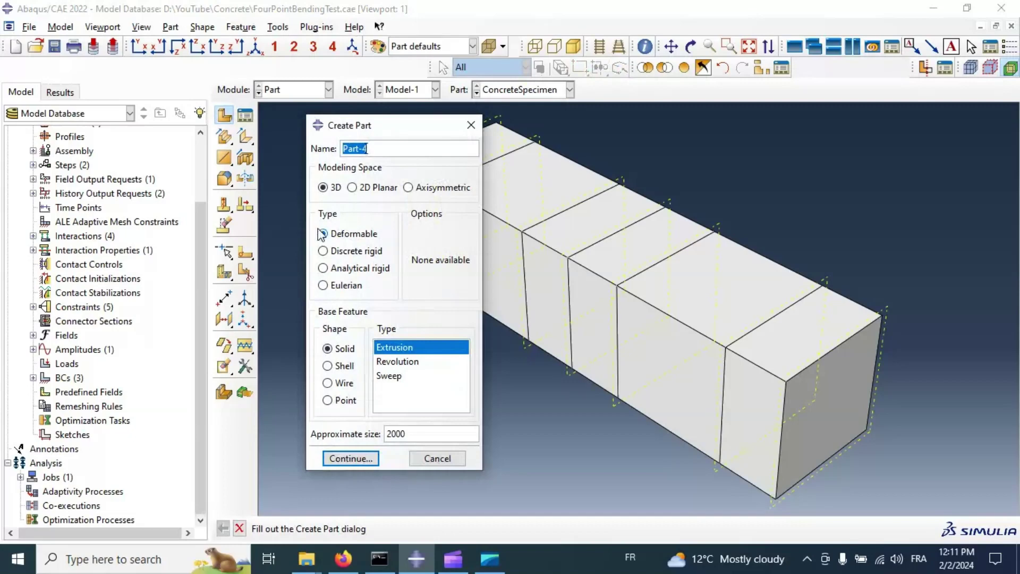
pyautogui.write('CFRP')
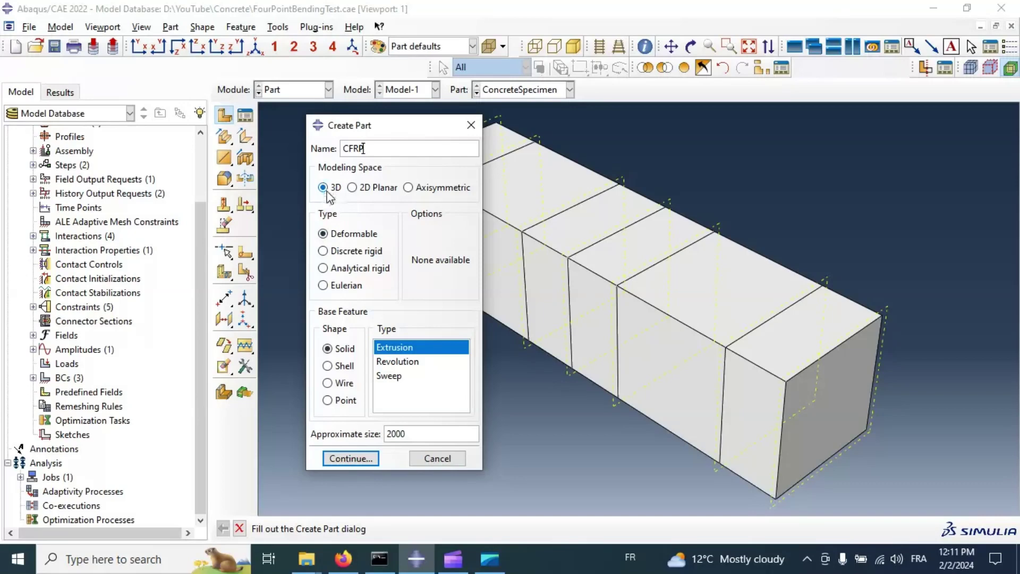
pyautogui.moveTo(365, 149); pyautogui.dragTo(342, 148)
pyautogui.click(352, 458)
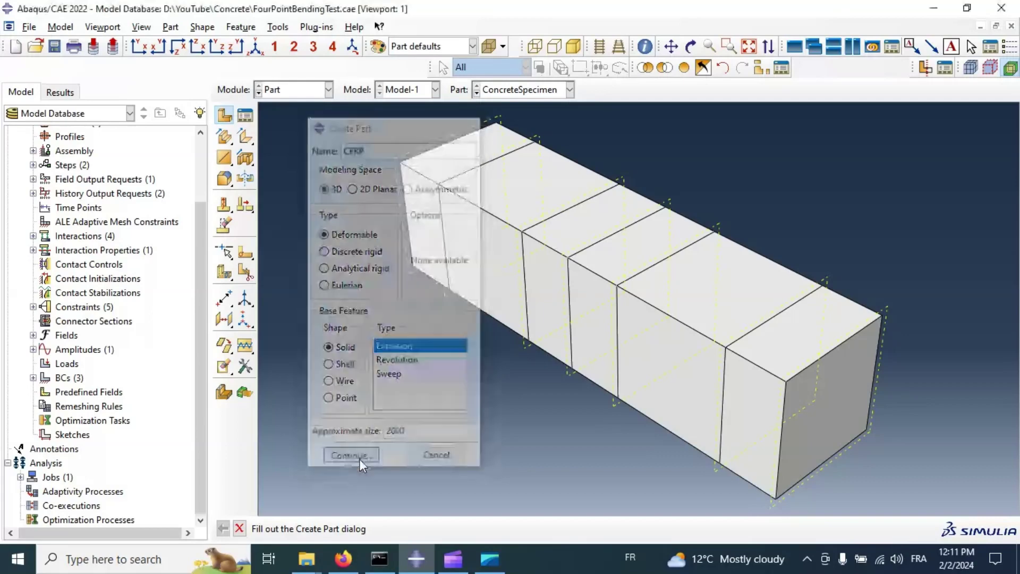
# - Sketch a rectangle about 500 by 100 with its lower edge on the horizontal axis
pyautogui.click(253, 141)
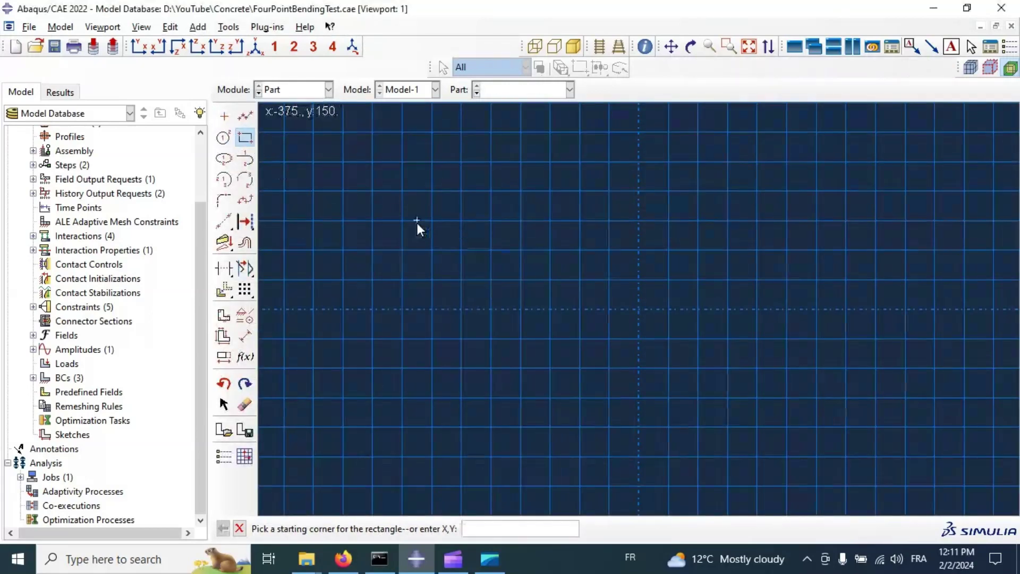
pyautogui.click(431, 238)
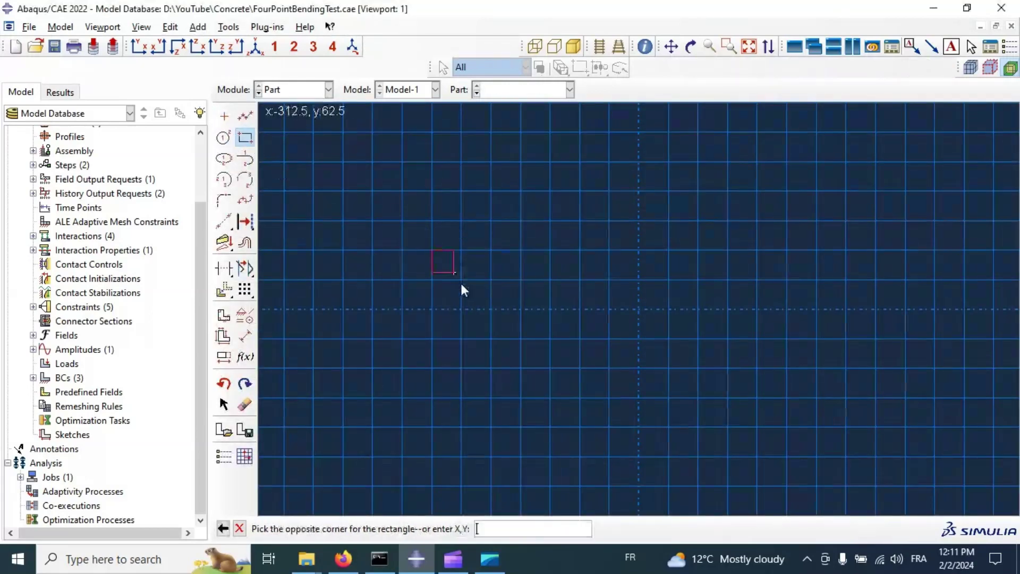
pyautogui.click(727, 309)
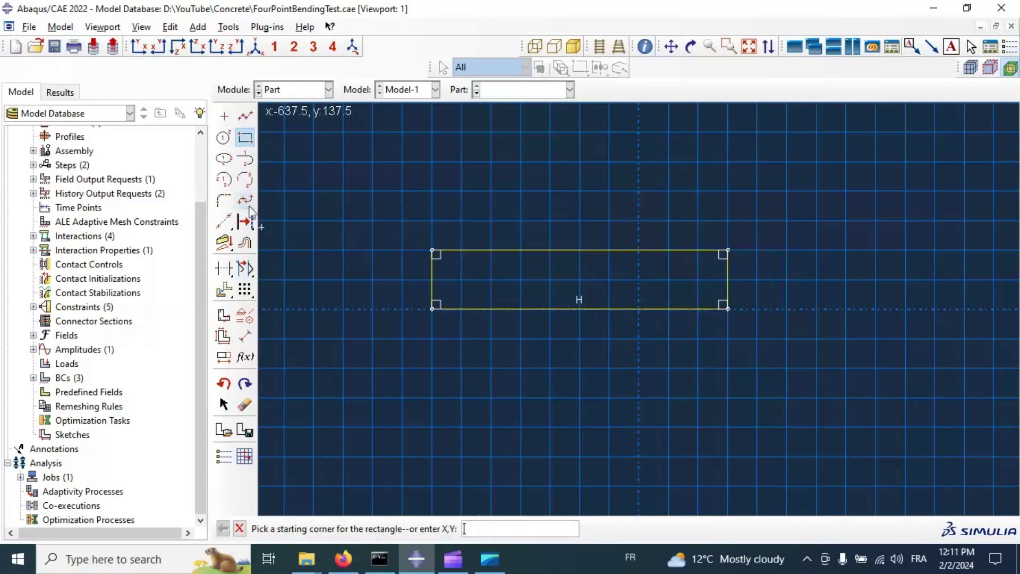
# - Dimension the rectangle to a width of 250 and a height of 100
pyautogui.click(246, 335)
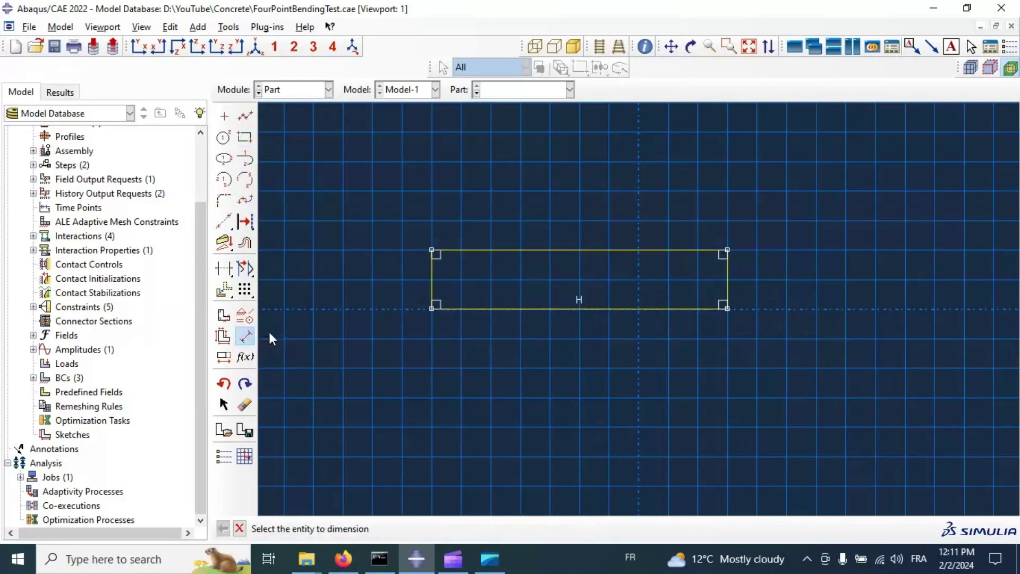
pyautogui.click(540, 313)
pyautogui.click(541, 358)
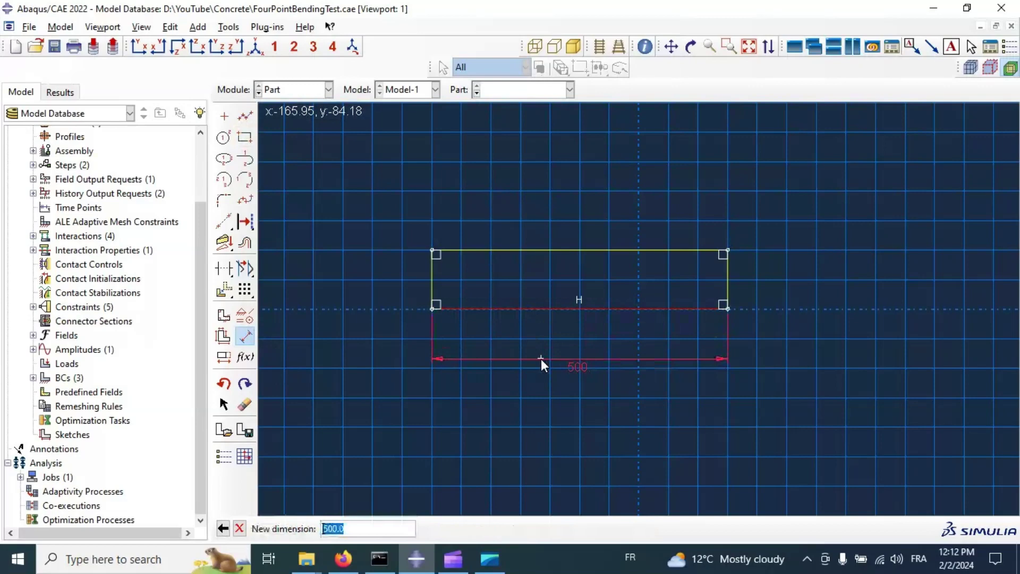
pyautogui.write('250')
pyautogui.press('Return')
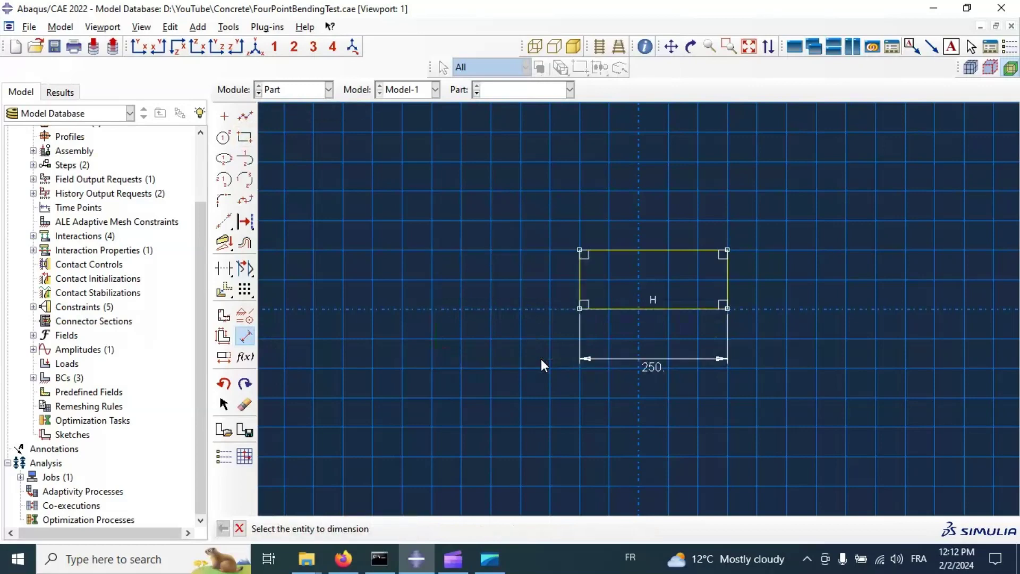
pyautogui.click(578, 277)
pyautogui.click(542, 282)
pyautogui.press('Return')
pyautogui.click(240, 528)
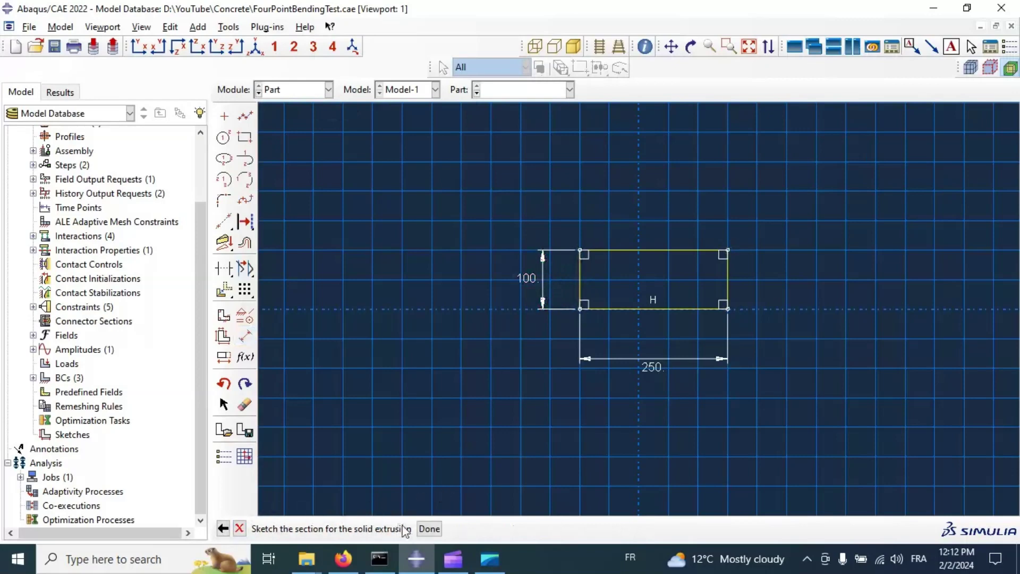
# - Finish the section sketch and extrude it to a depth of 5
pyautogui.click(429, 529)
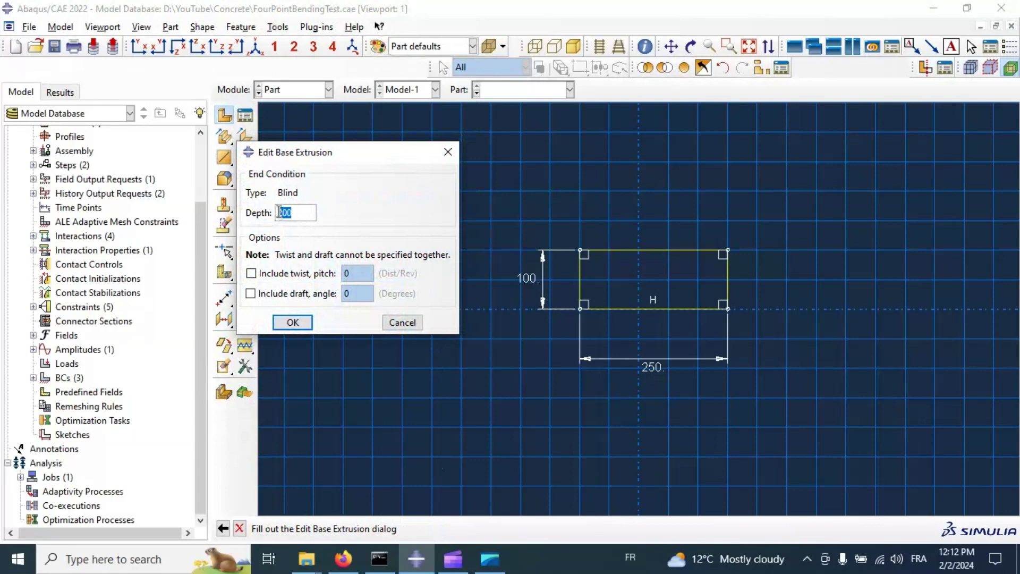
pyautogui.write('5')
pyautogui.click(292, 322)
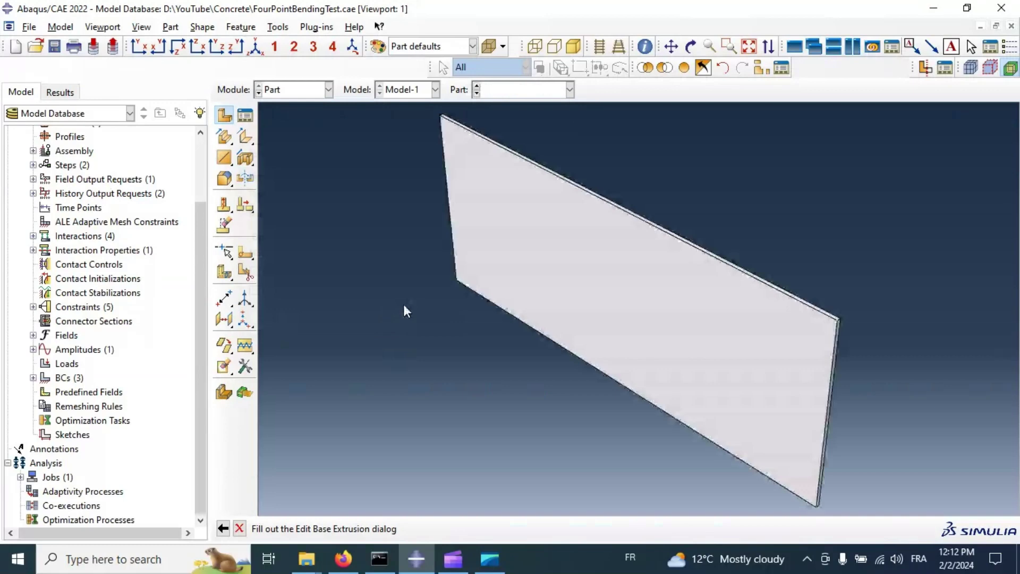
# - Create a material named CFRP in the Property module and add elastic behavior of type Lamina
pyautogui.click(291, 90)
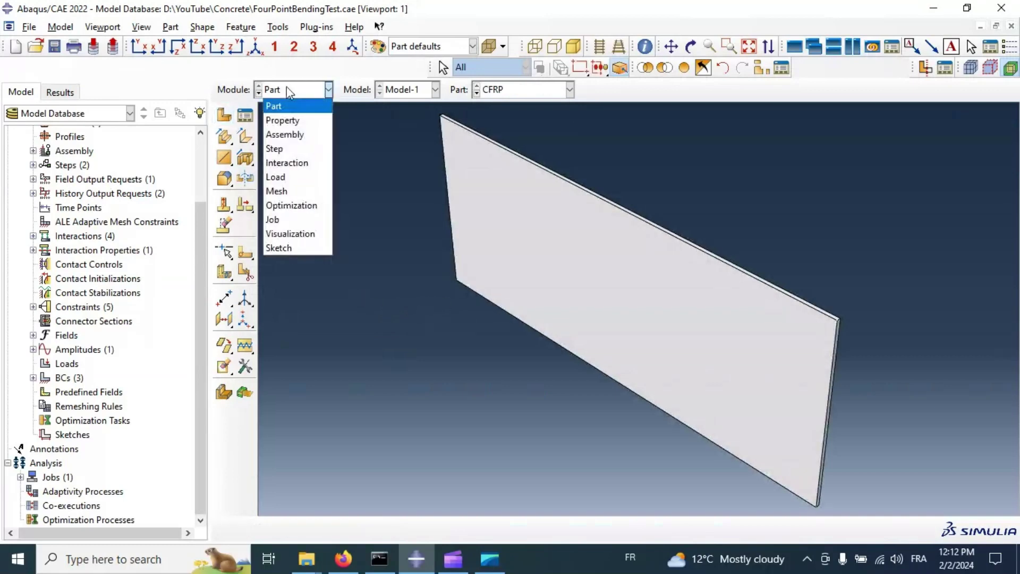
pyautogui.click(291, 123)
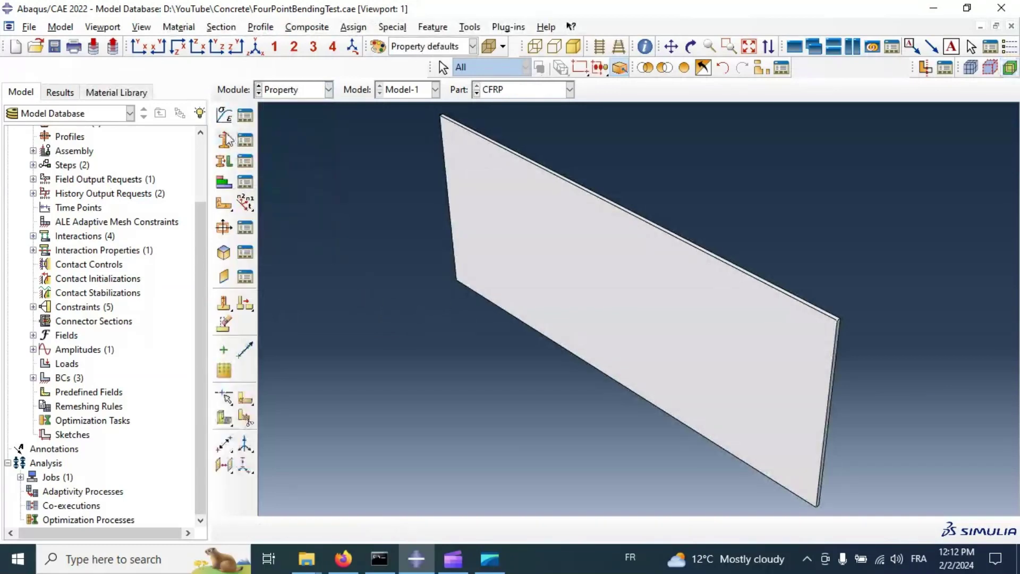
pyautogui.click(226, 121)
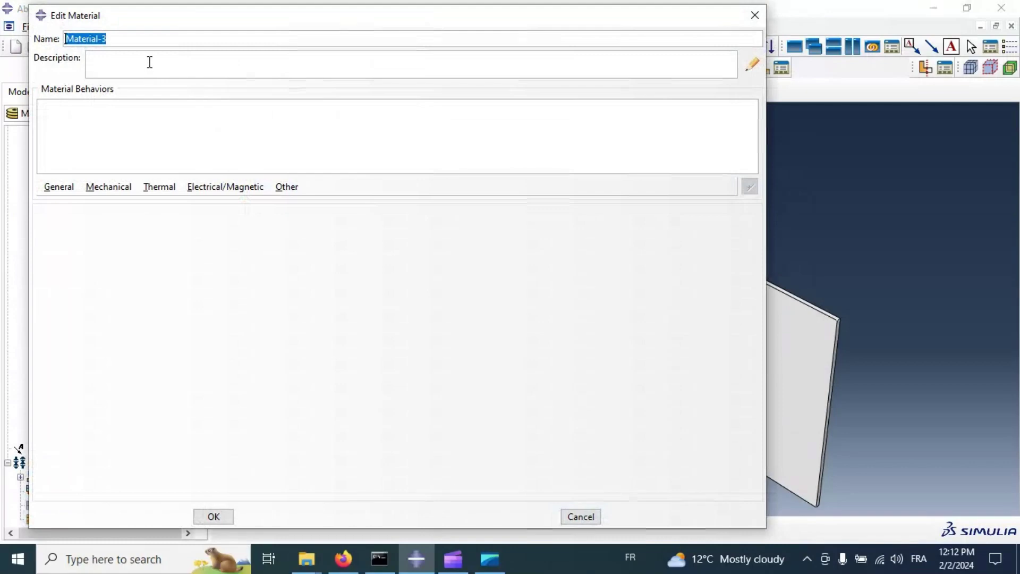
pyautogui.write('CFRP')
pyautogui.click(109, 186)
pyautogui.moveTo(127, 205)
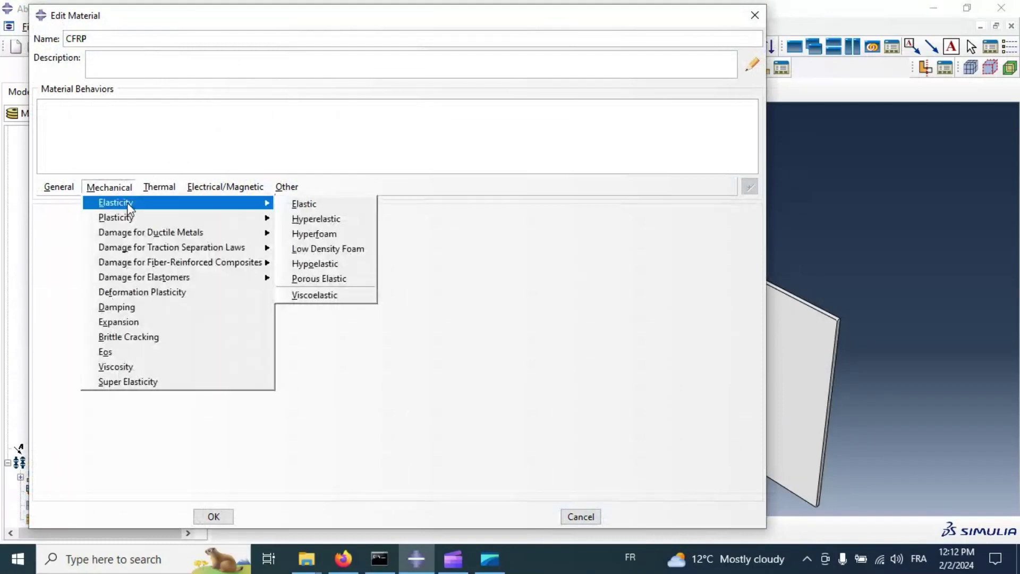
pyautogui.click(297, 205)
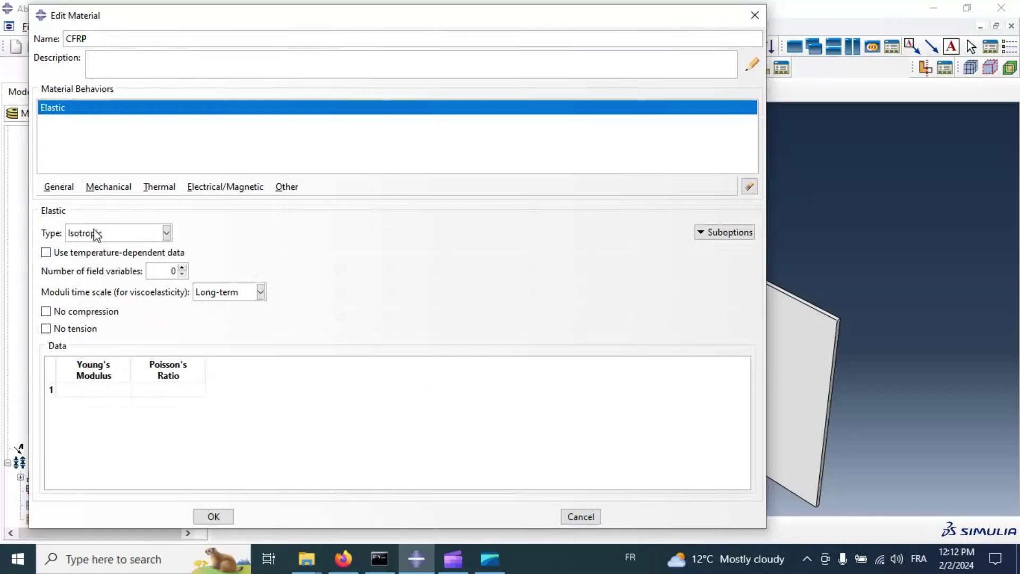
pyautogui.click(96, 232)
pyautogui.click(93, 278)
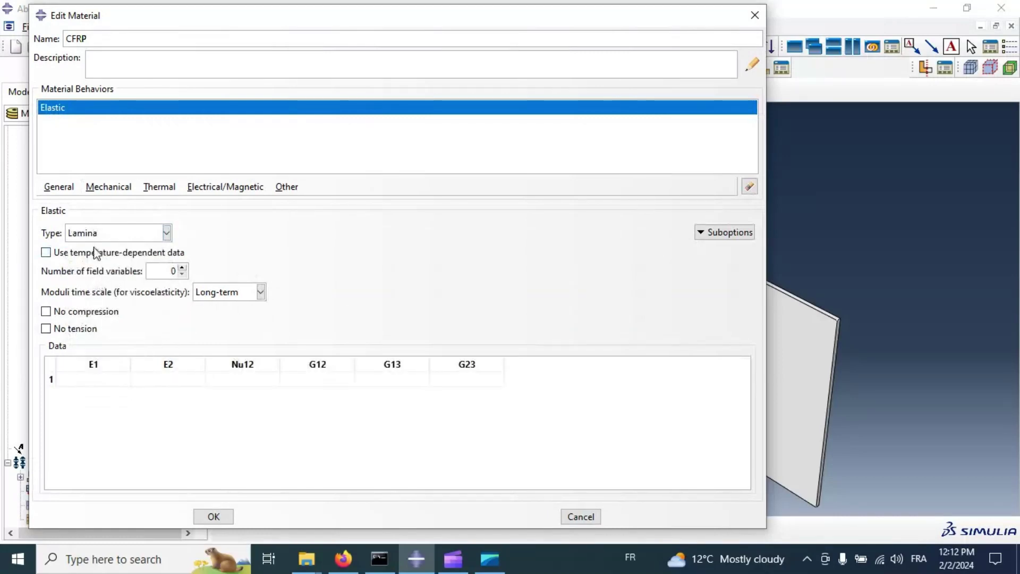
# - Set the CFRP lamina moduli E1 to 170000 and E2 to 9000
pyautogui.click(95, 379)
pyautogui.write('170000')
pyautogui.press('Tab')
pyautogui.write('90000')
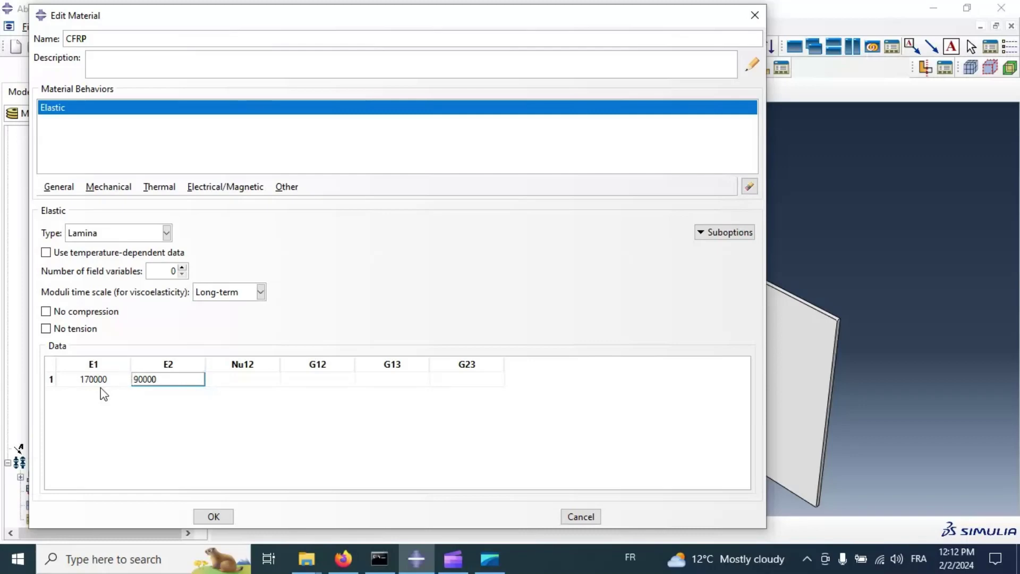
pyautogui.press('BackSpace')
pyautogui.press('Tab')
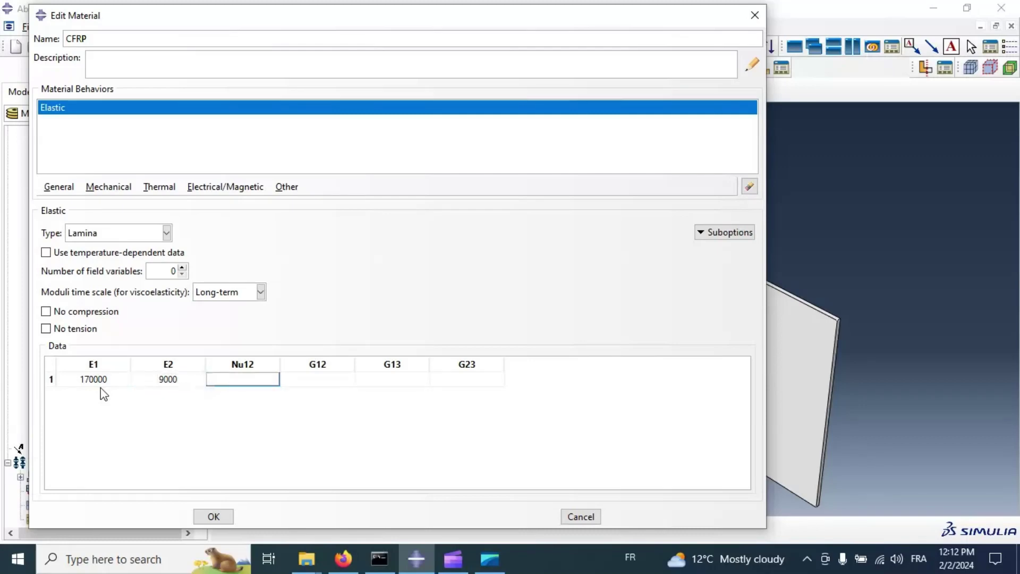
# - Set Nu12 to 0.34, G12 and G13 to 4800, and G23 to 4500, and save the CFRP material
pyautogui.write('480')
pyautogui.press('BackSpace')
pyautogui.press('BackSpace')
pyautogui.press('BackSpace')
pyautogui.write('0.34')
pyautogui.press('Tab')
pyautogui.write('4800')
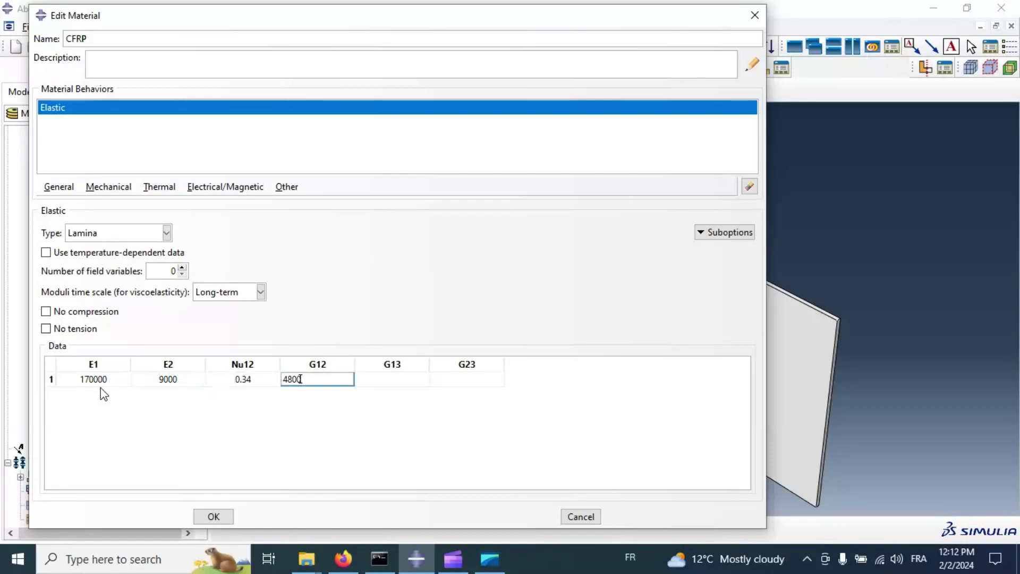
pyautogui.press('Tab')
pyautogui.write('4800')
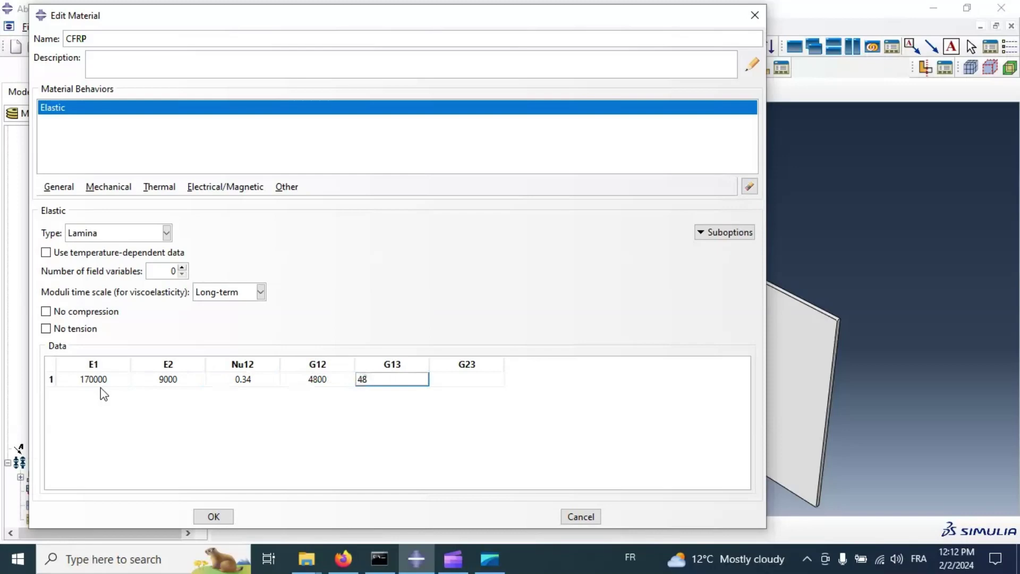
pyautogui.press('Tab')
pyautogui.write('4500')
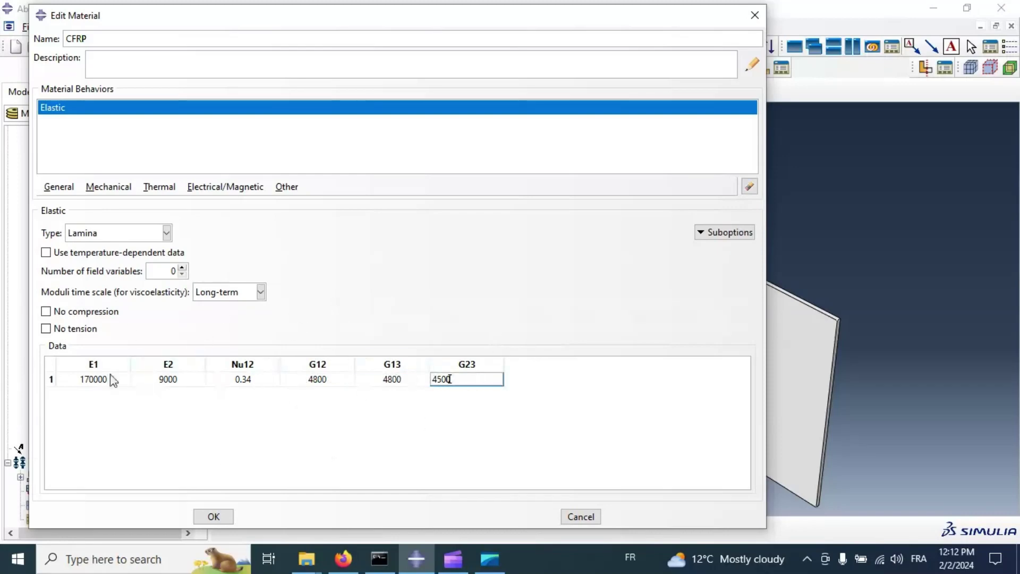
pyautogui.click(218, 517)
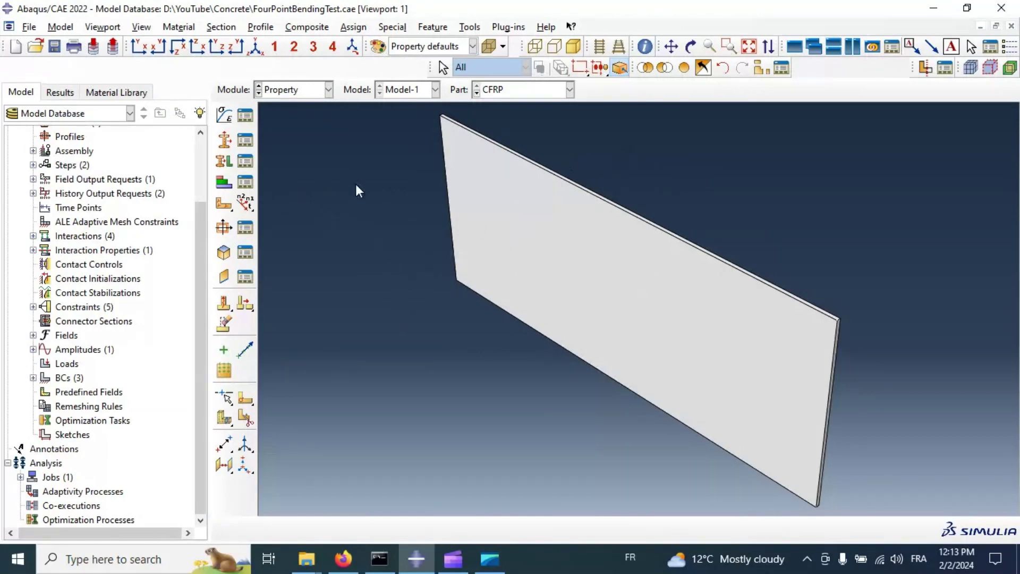
# - Create a composite layup for the CFRP part with six initial plies and the Continuum Shell element type
pyautogui.click(228, 186)
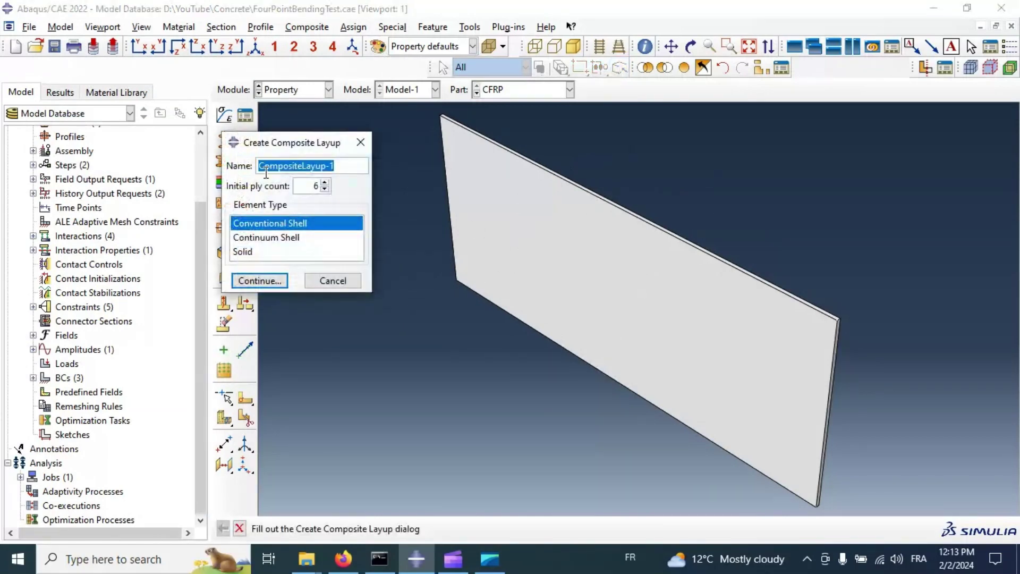
pyautogui.click(306, 185)
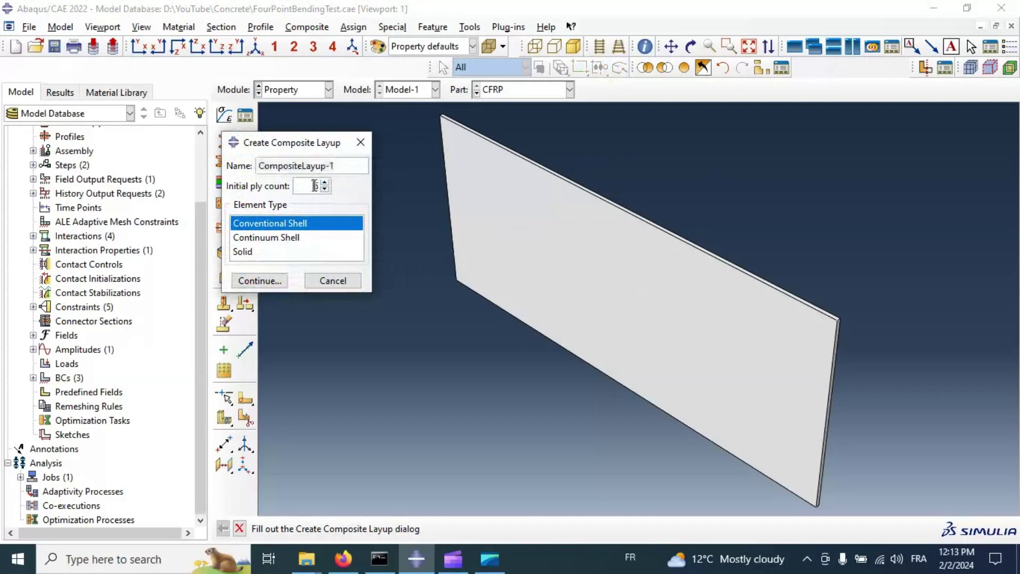
pyautogui.doubleClick(317, 185)
pyautogui.click(268, 239)
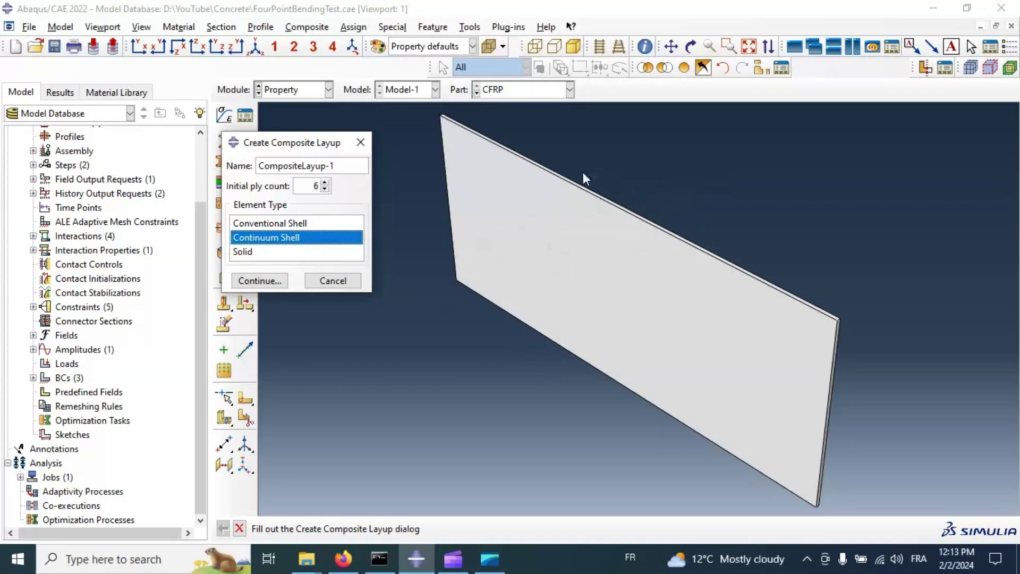
pyautogui.click(261, 280)
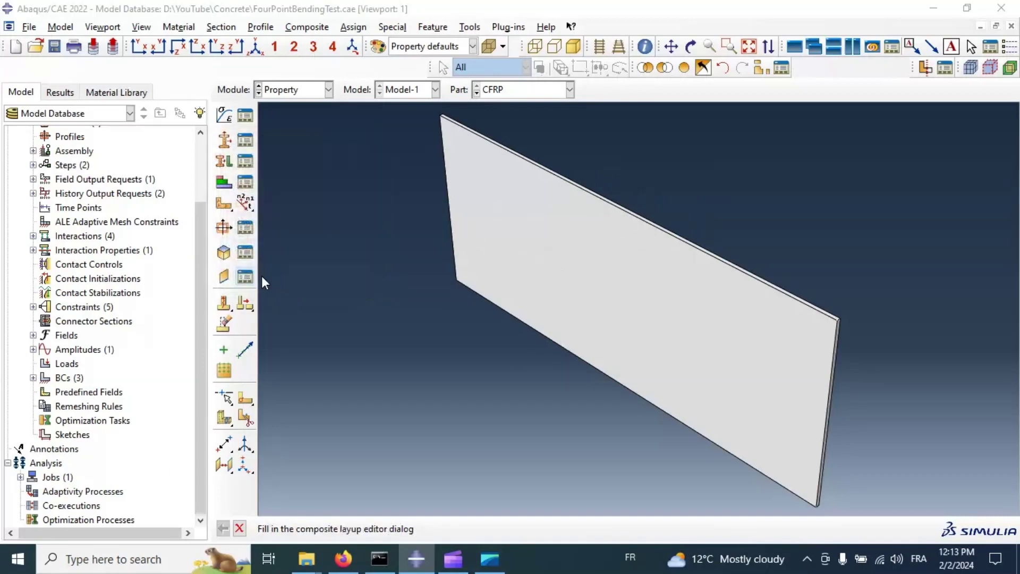
# - Assign the whole CFRP plate as the region for all six plies
pyautogui.click(215, 344)
pyautogui.rightClick(215, 343)
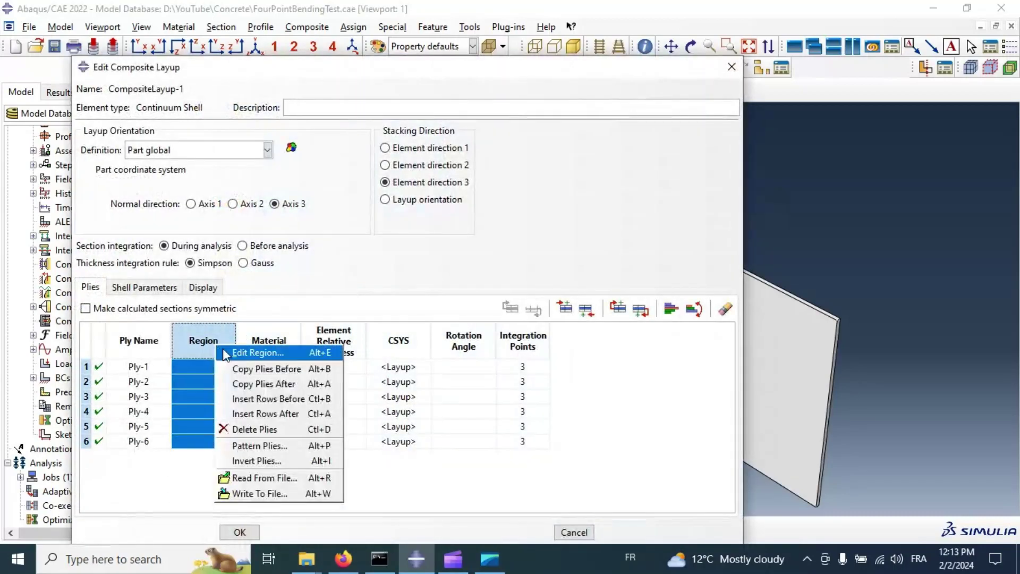
pyautogui.click(225, 353)
pyautogui.click(648, 377)
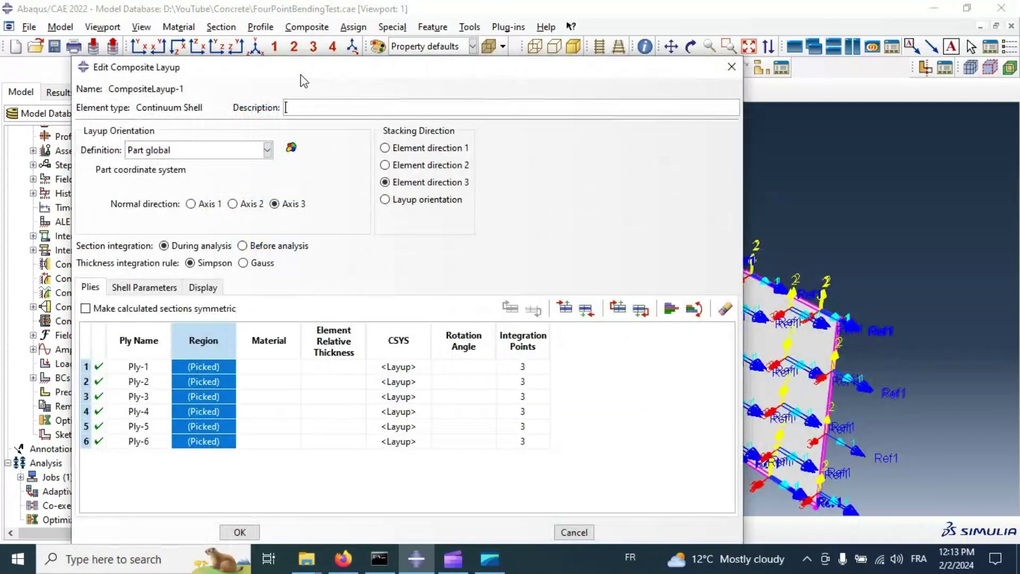
# - Assign the CFRP material to all six plies of the composite layup
pyautogui.moveTo(304, 81); pyautogui.dragTo(225, 41)
pyautogui.click(201, 309)
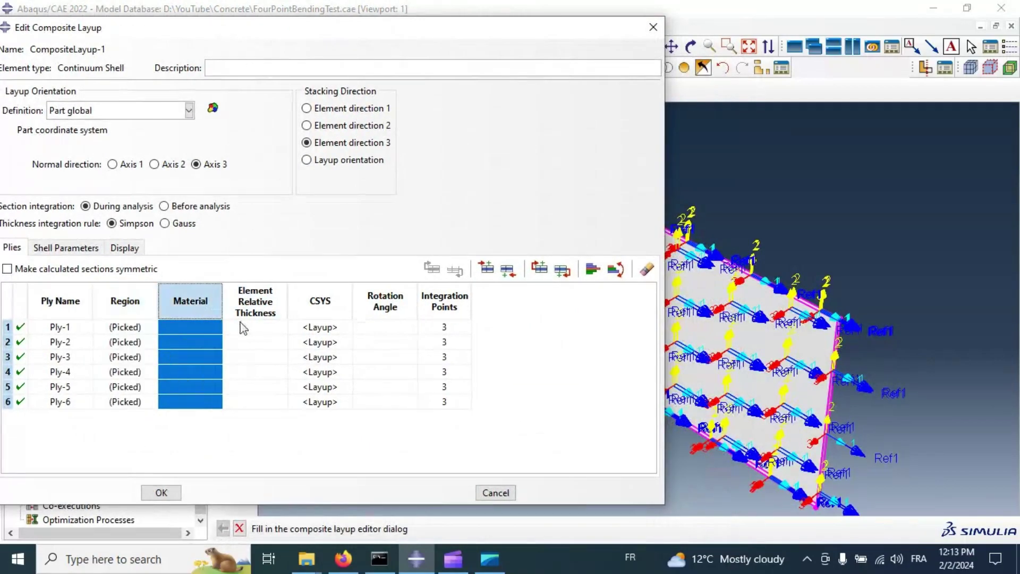
pyautogui.rightClick(195, 295)
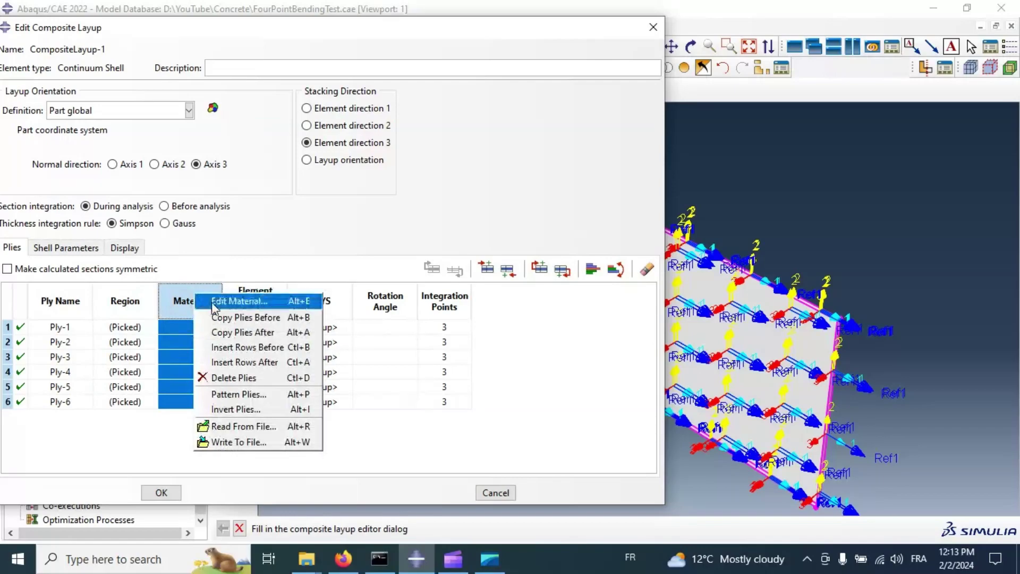
pyautogui.click(212, 302)
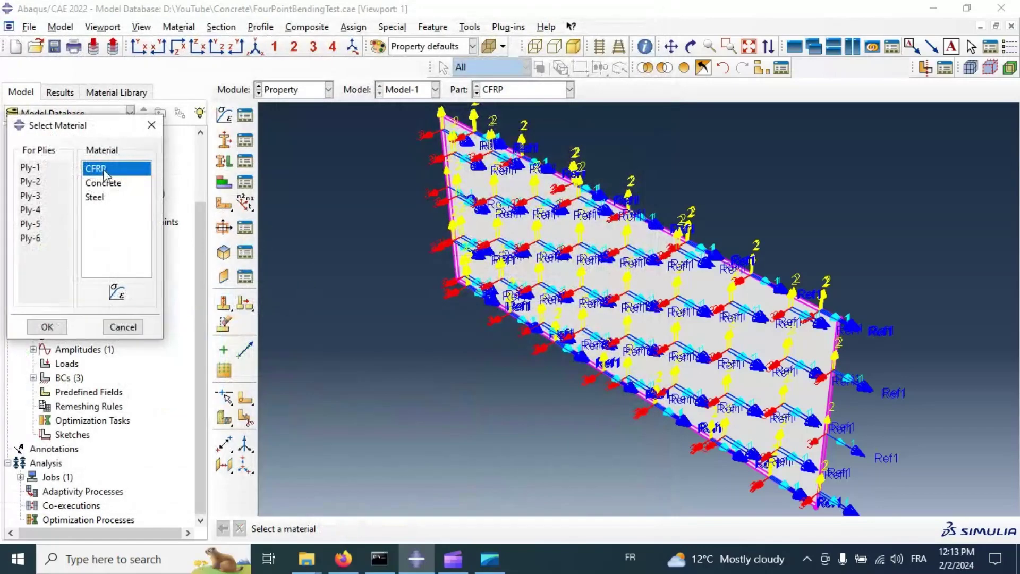
pyautogui.click(47, 326)
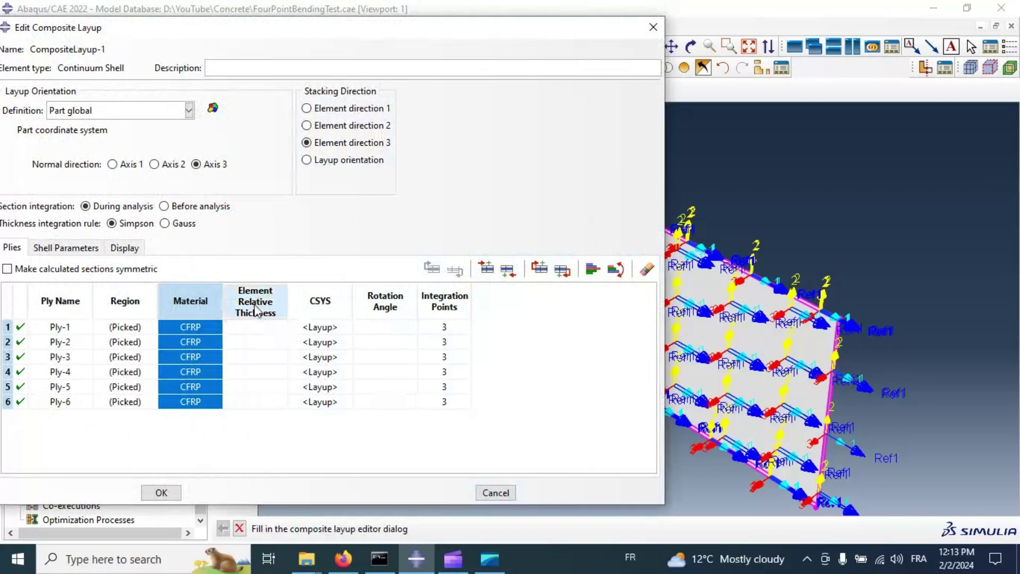
# - Set the element relative thickness of all six plies to 0.25
pyautogui.rightClick(256, 309)
pyautogui.click(279, 310)
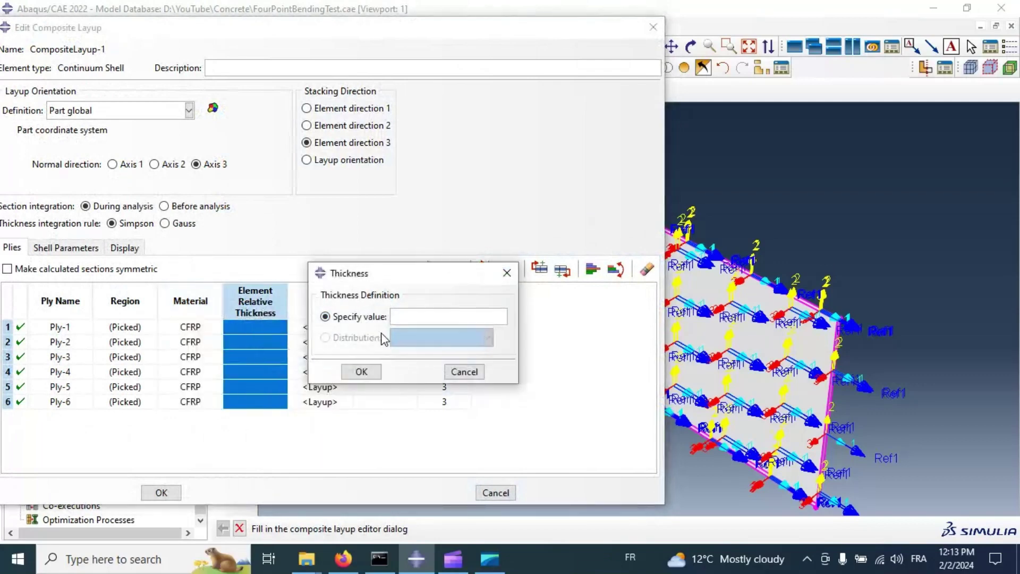
pyautogui.write('0.25')
pyautogui.click(360, 371)
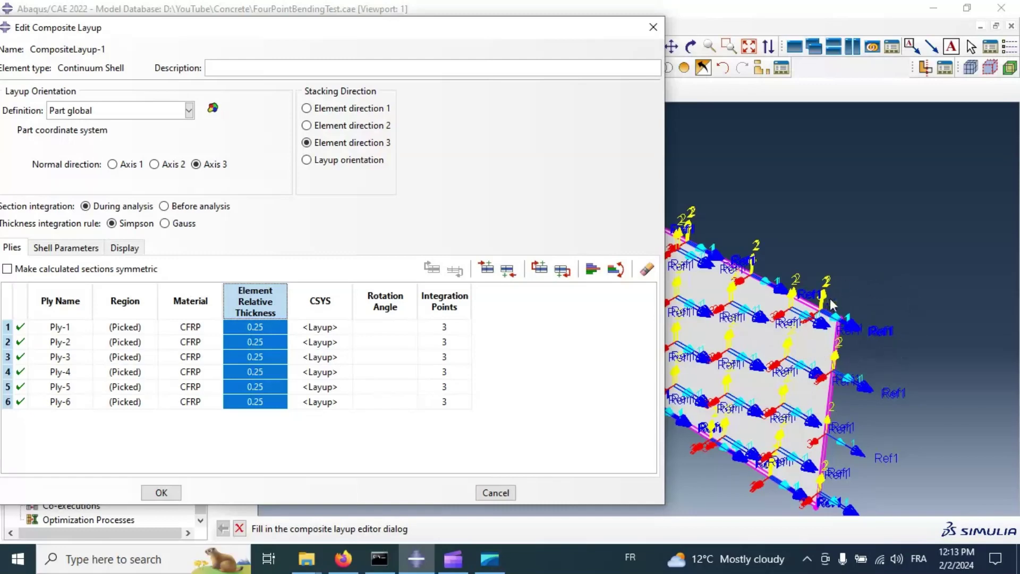
# - Set the rotation angles of Ply-1 to Ply-6 to 0, 45, -45, 60, -60 and 90
pyautogui.moveTo(424, 36); pyautogui.dragTo(473, 42)
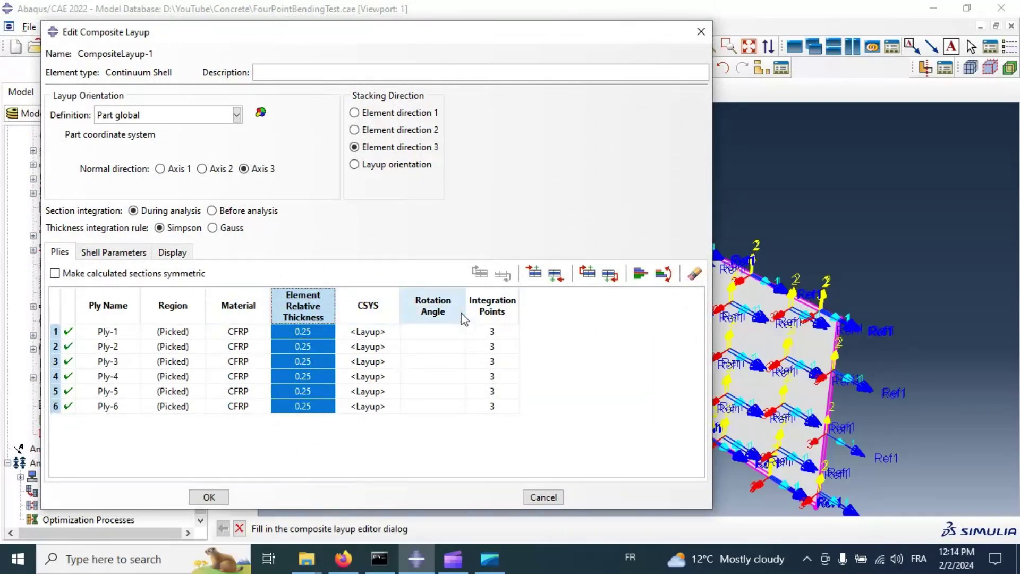
pyautogui.click(433, 311)
pyautogui.click(435, 332)
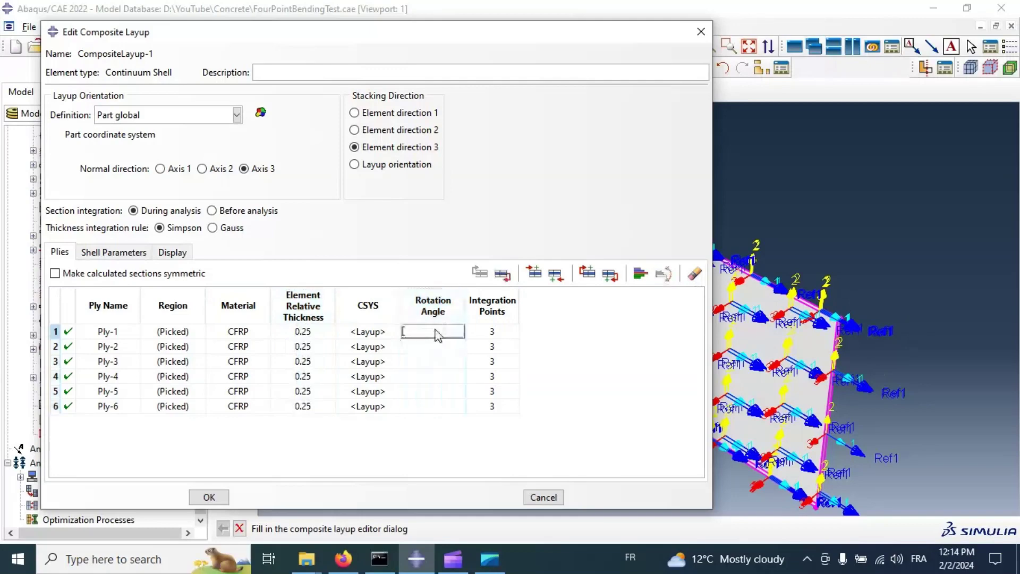
pyautogui.write('0')
pyautogui.press('Return')
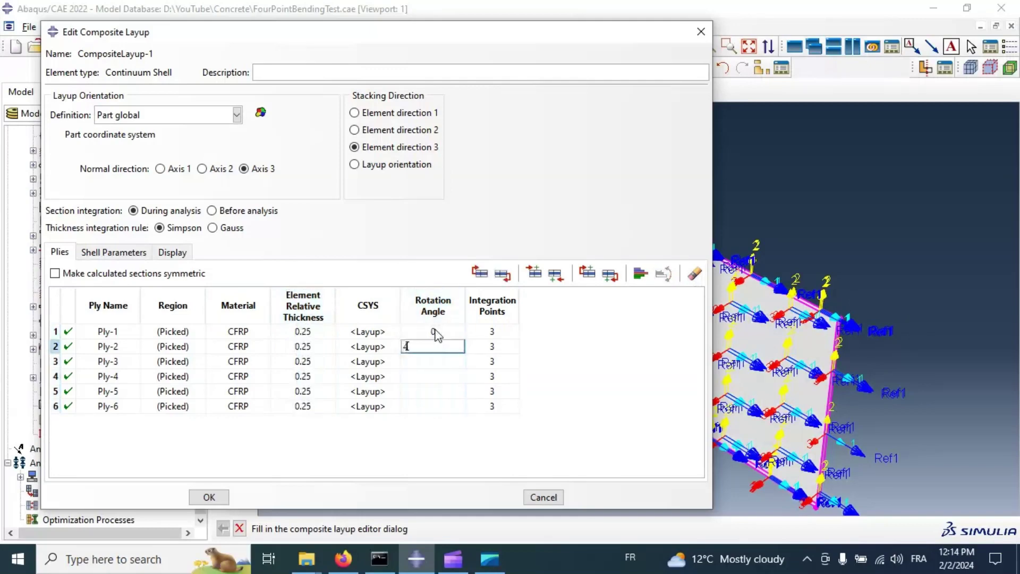
pyautogui.press('Return')
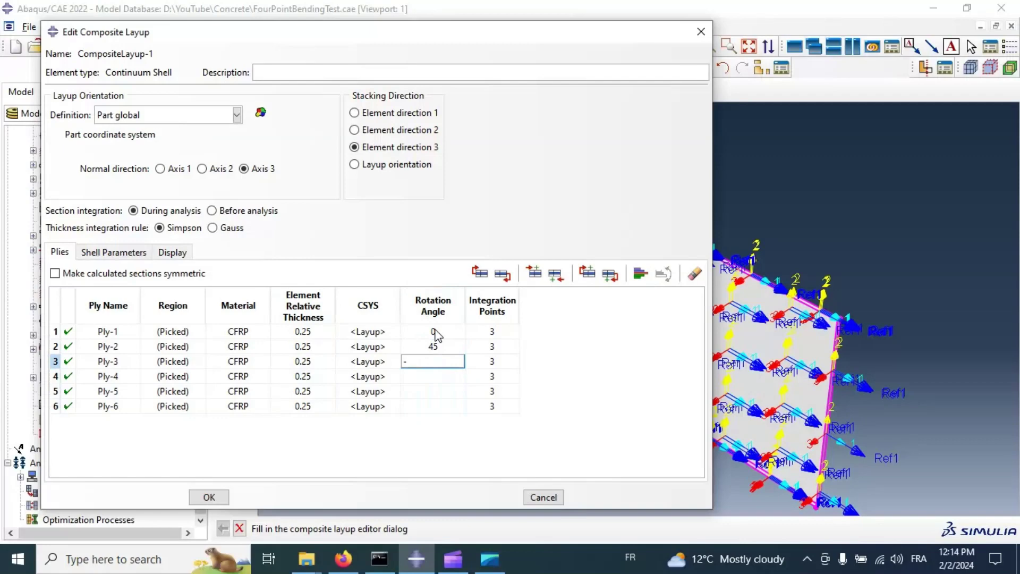
pyautogui.press('Return')
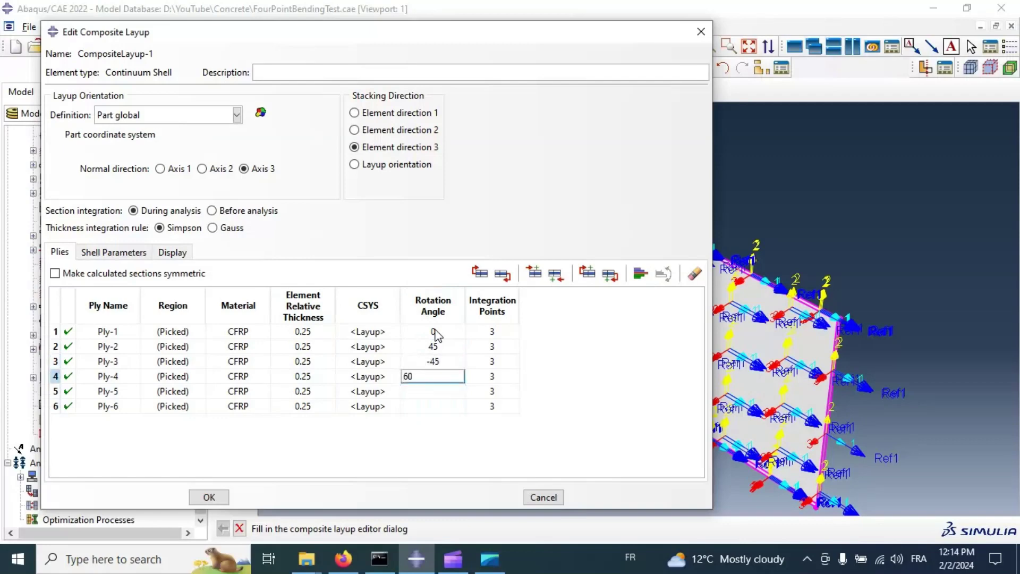
pyautogui.press('Return')
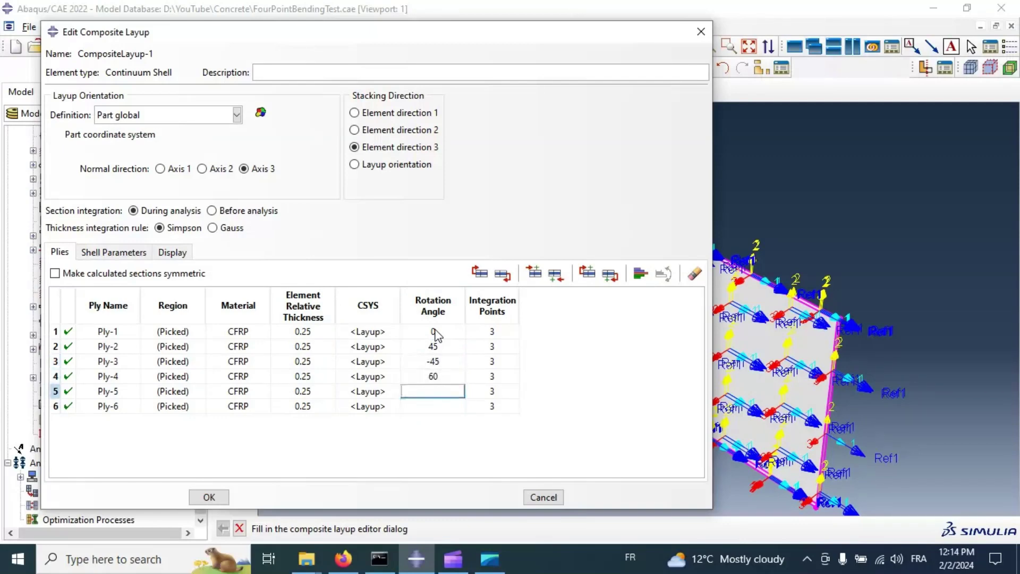
pyautogui.press('Return')
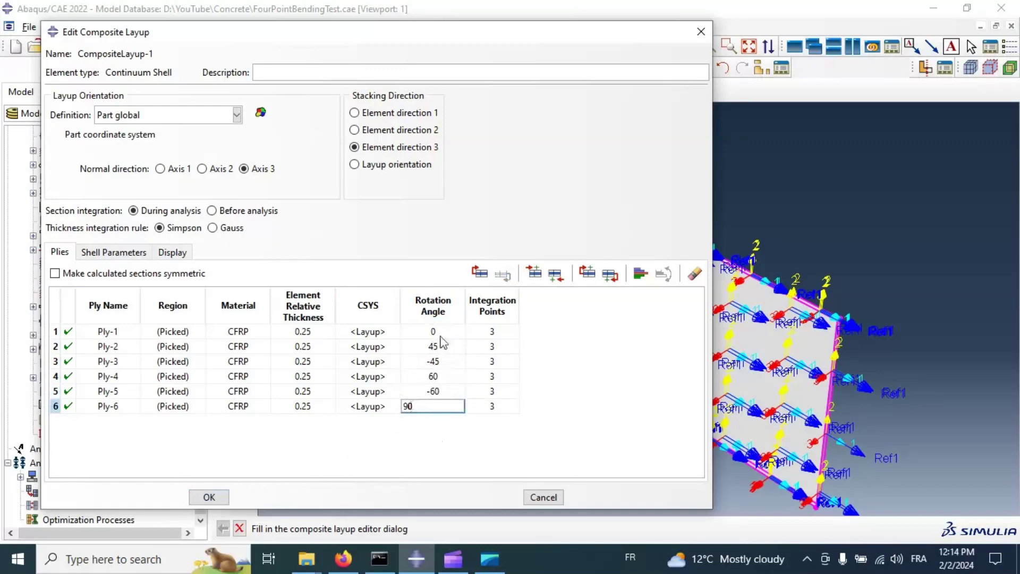
# - Set the integration points of all six plies to 1 and save the composite layup
pyautogui.click(505, 314)
pyautogui.rightClick(504, 315)
pyautogui.click(537, 315)
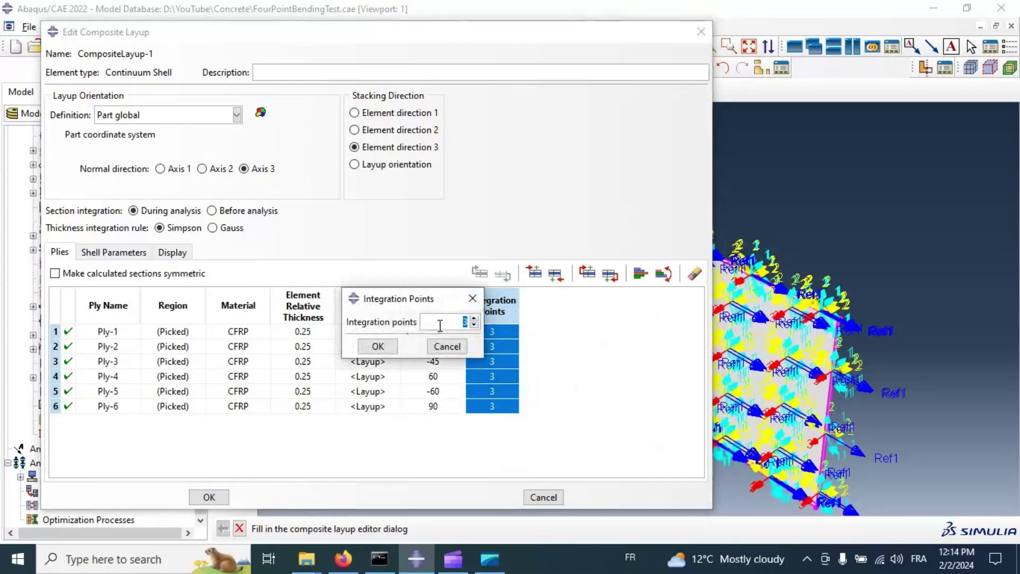
pyautogui.click(473, 325)
pyautogui.click(474, 325)
pyautogui.click(377, 347)
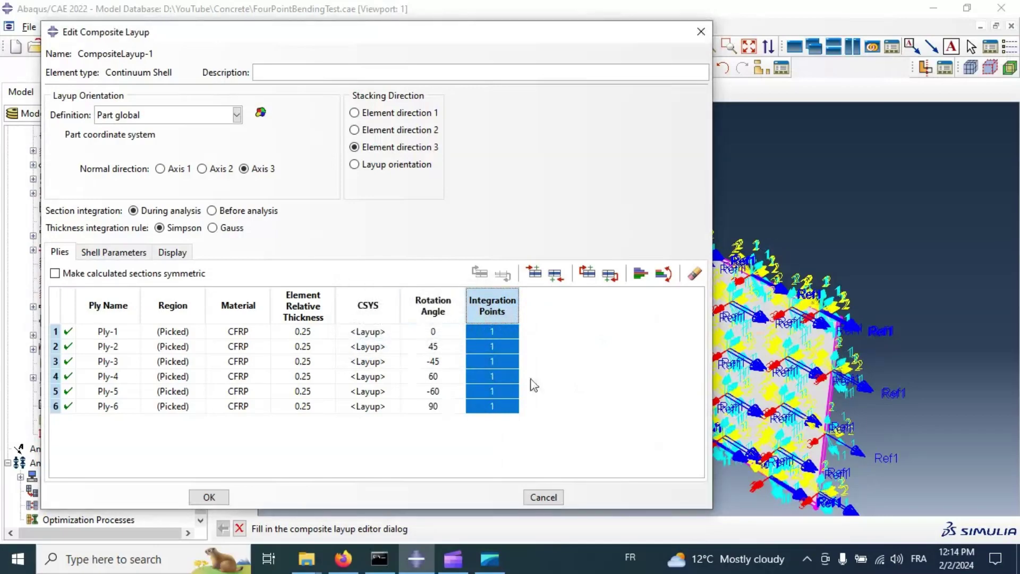
pyautogui.click(212, 497)
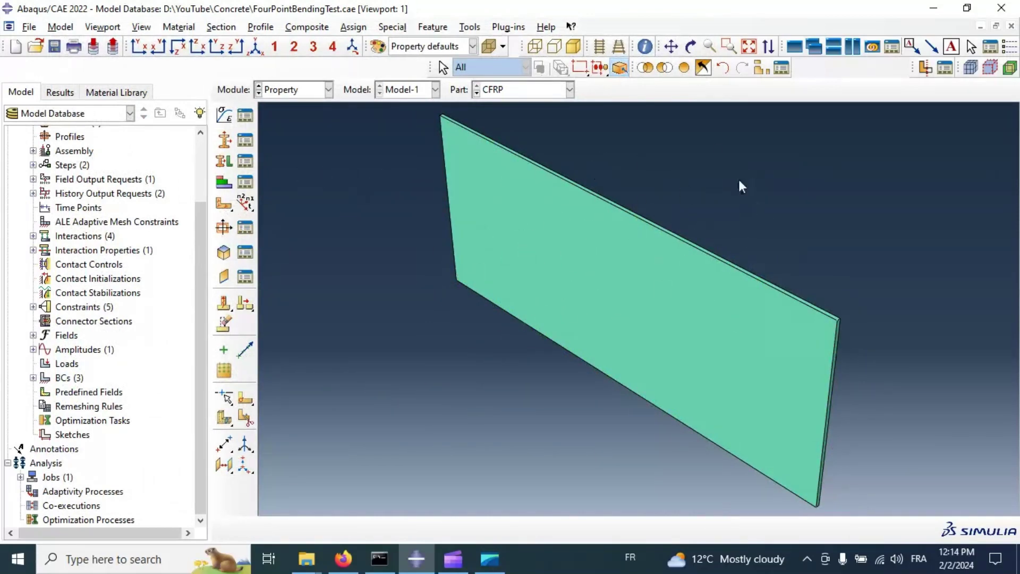
# - Add a dependent instance of the CFRP part to the assembly, auto-offset from the other instances
pyautogui.click(285, 91)
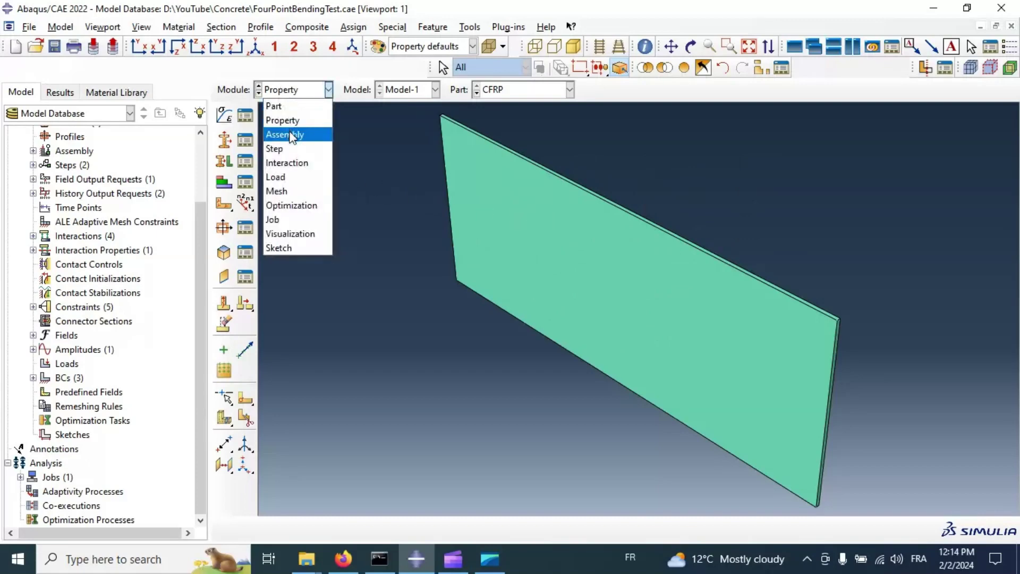
pyautogui.click(293, 134)
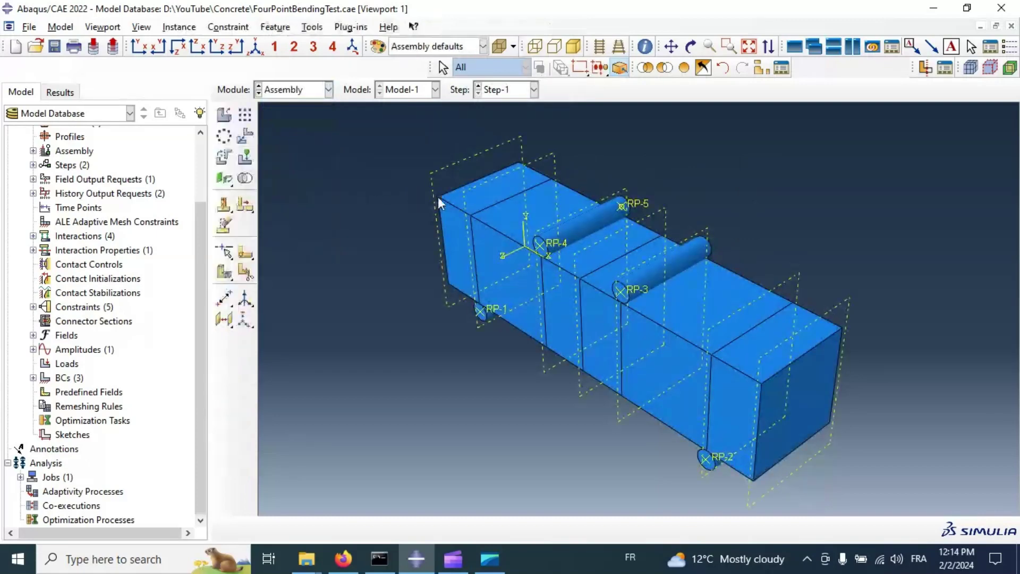
pyautogui.click(690, 49)
pyautogui.moveTo(588, 310); pyautogui.dragTo(666, 254)
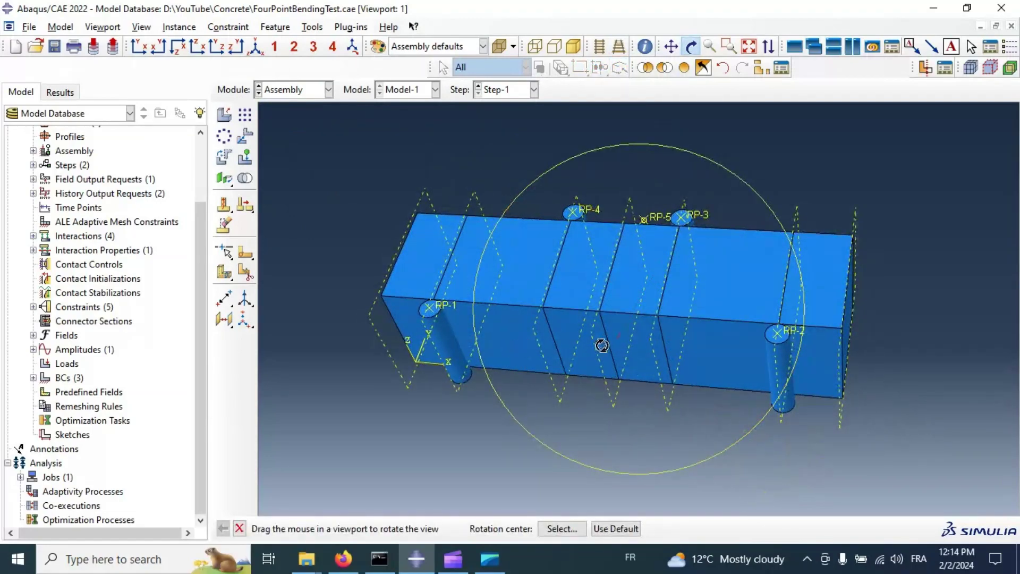
pyautogui.click(224, 114)
pyautogui.click(98, 152)
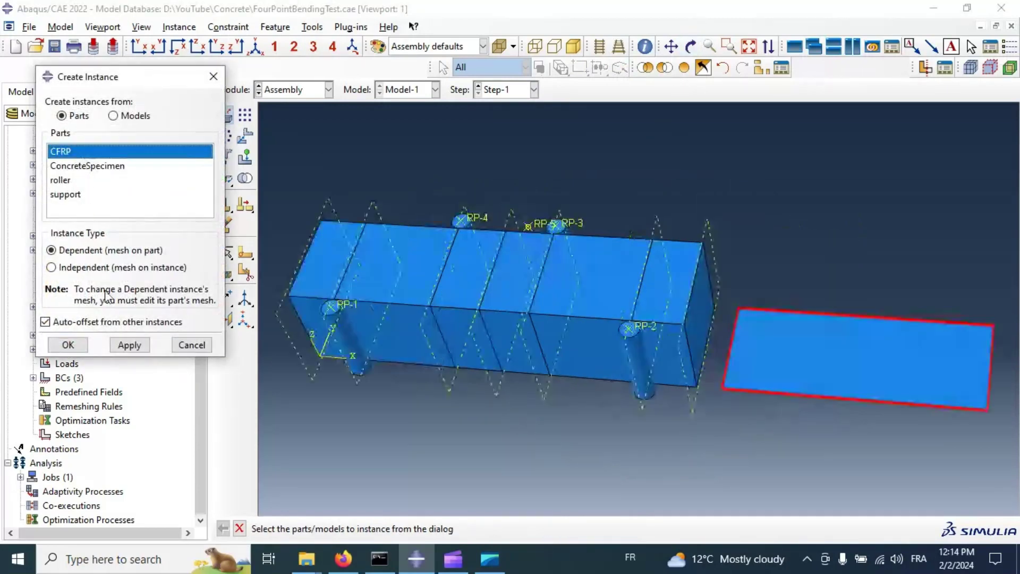
pyautogui.click(130, 345)
pyautogui.click(191, 345)
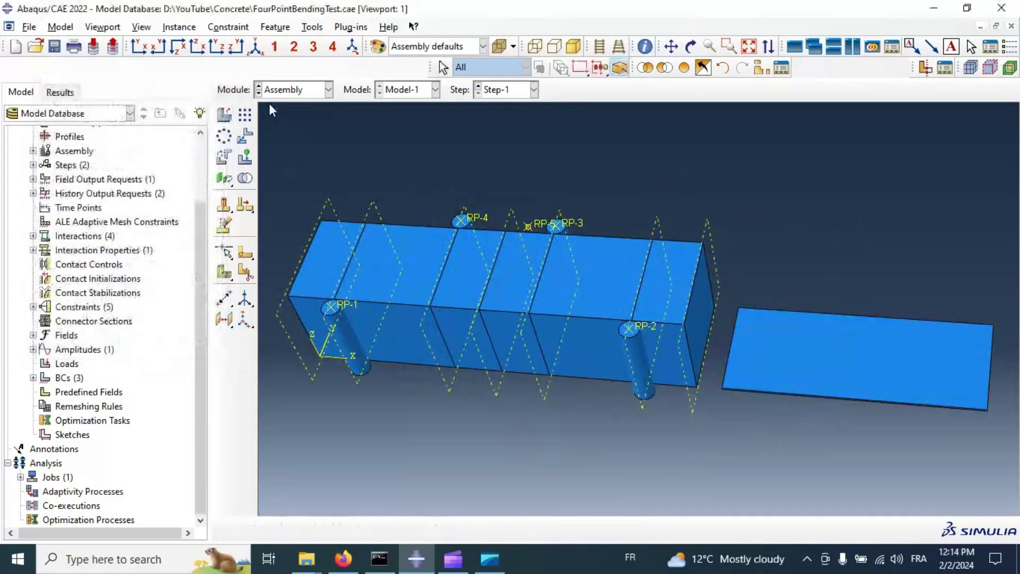
# - Rotate the CFRP plate instance 90 degrees about its long edge parallel to the X axis
pyautogui.click(225, 158)
pyautogui.click(810, 326)
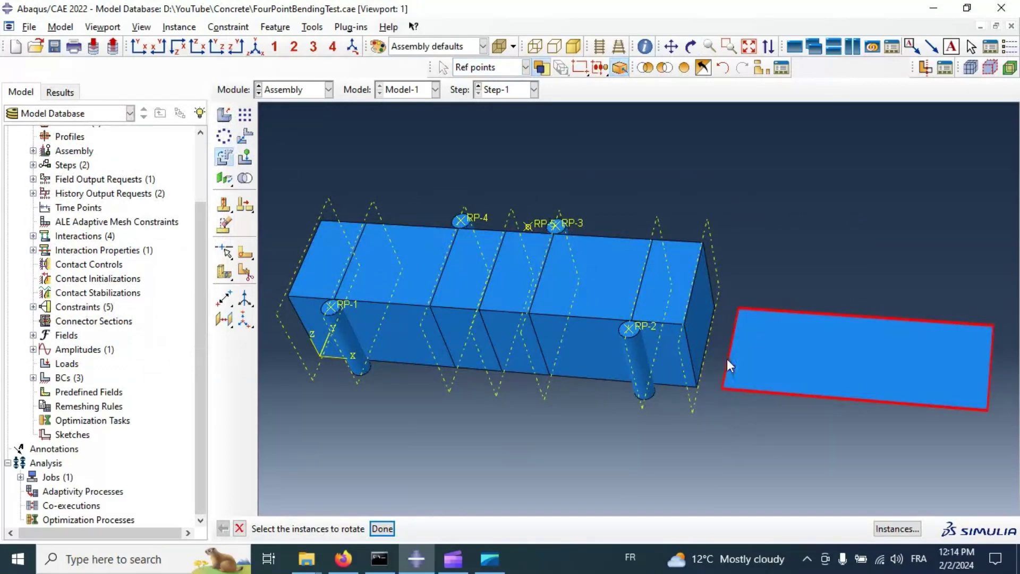
pyautogui.click(392, 528)
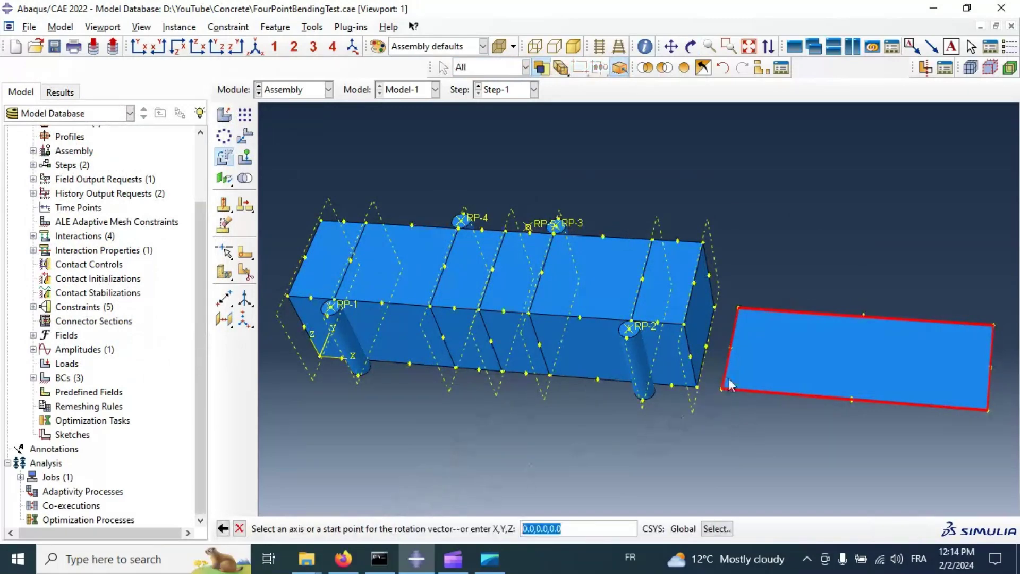
pyautogui.scroll(5, 715, 390)
pyautogui.click(715, 390)
pyautogui.scroll(-5, 712, 380)
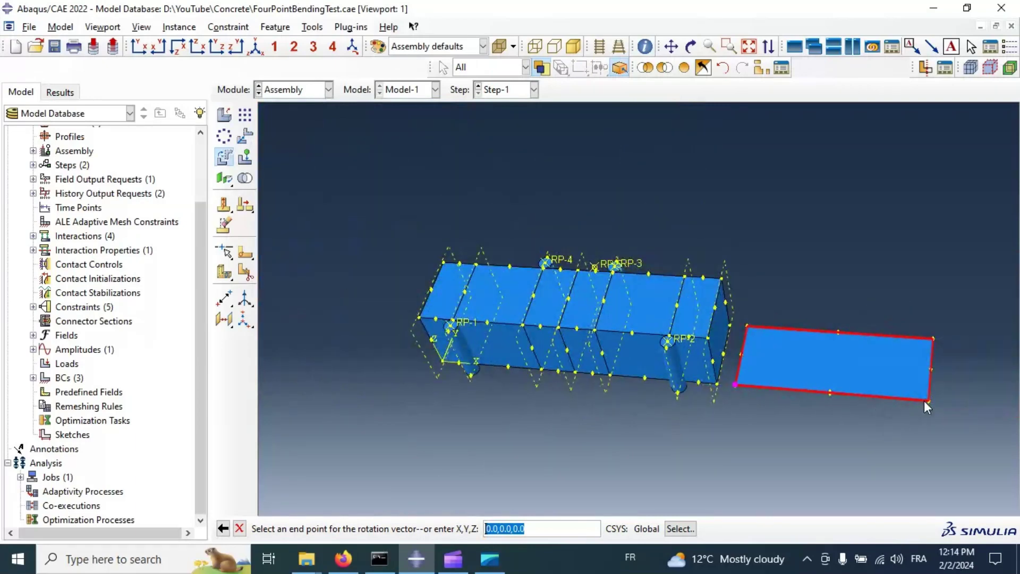
pyautogui.click(928, 400)
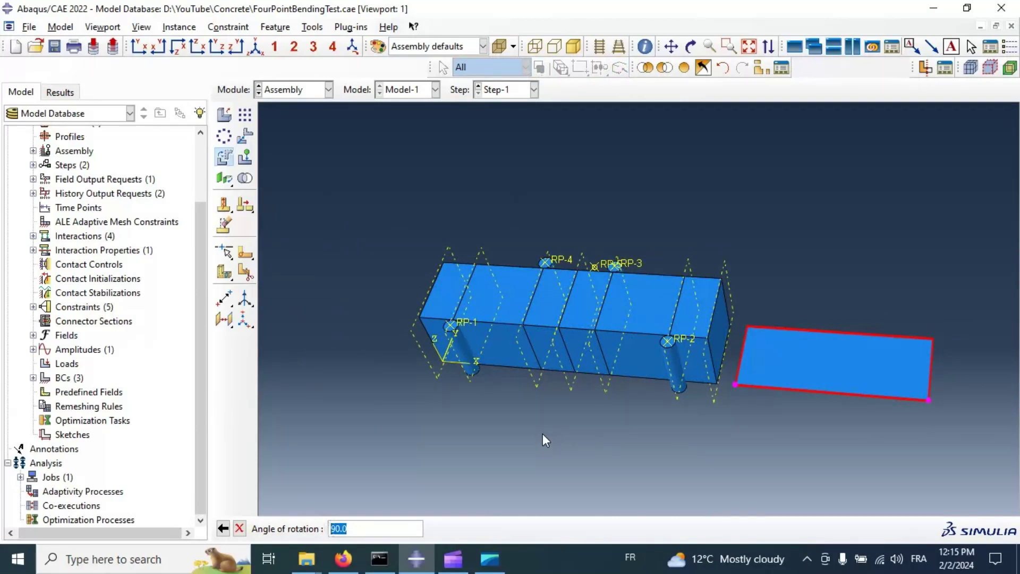
pyautogui.press('Return')
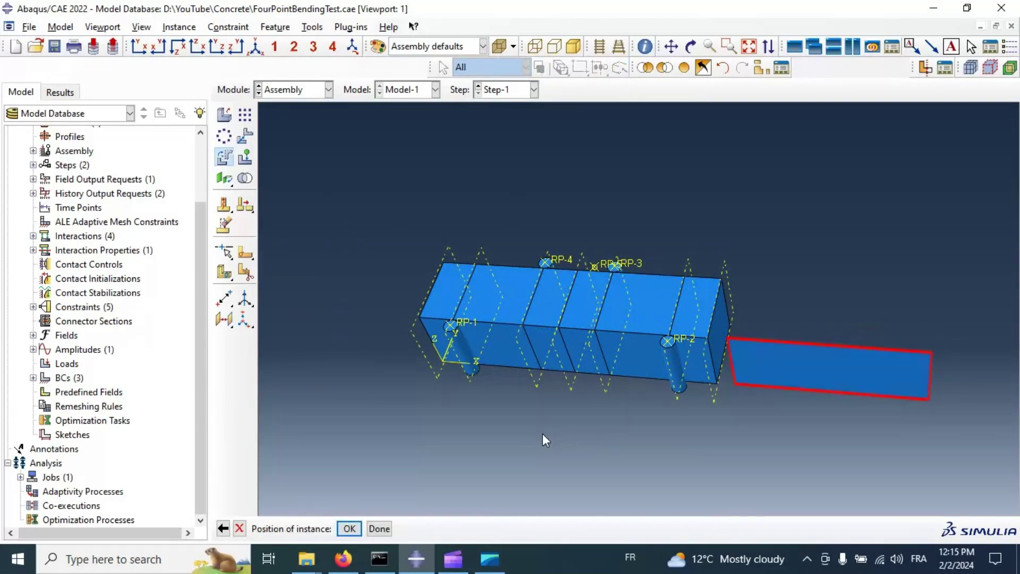
pyautogui.click(349, 528)
# - Translate the CFRP plate from the midpoint of its upper front long edge to the midspan point on the concrete beam's bottom front edge
pyautogui.click(690, 47)
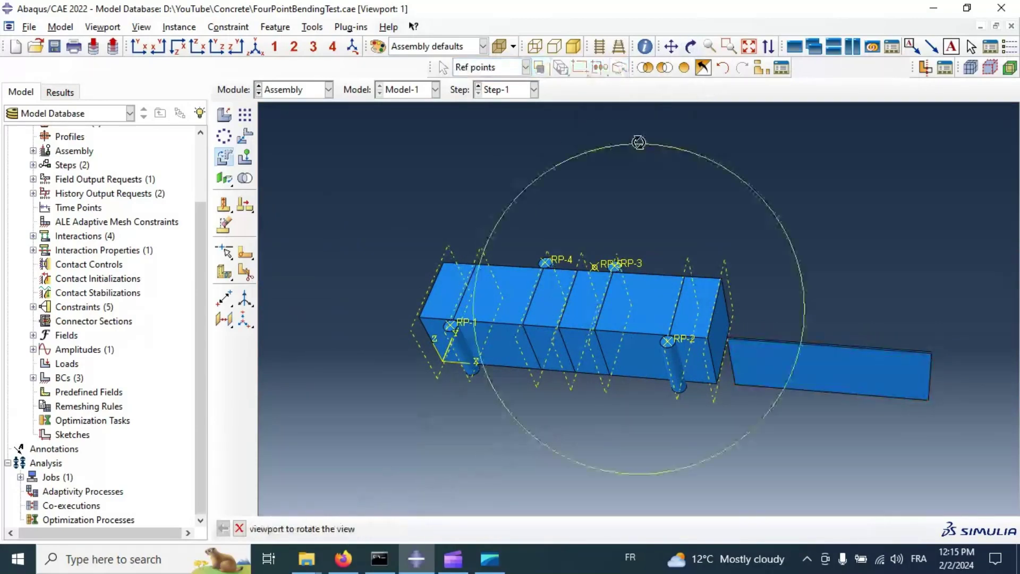
pyautogui.moveTo(638, 142); pyautogui.dragTo(611, 359)
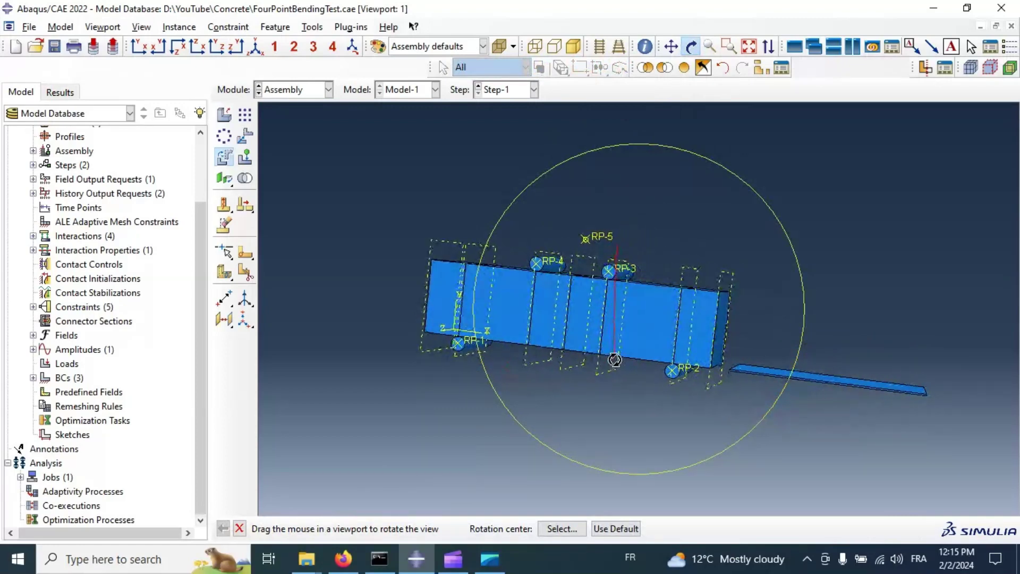
pyautogui.click(245, 137)
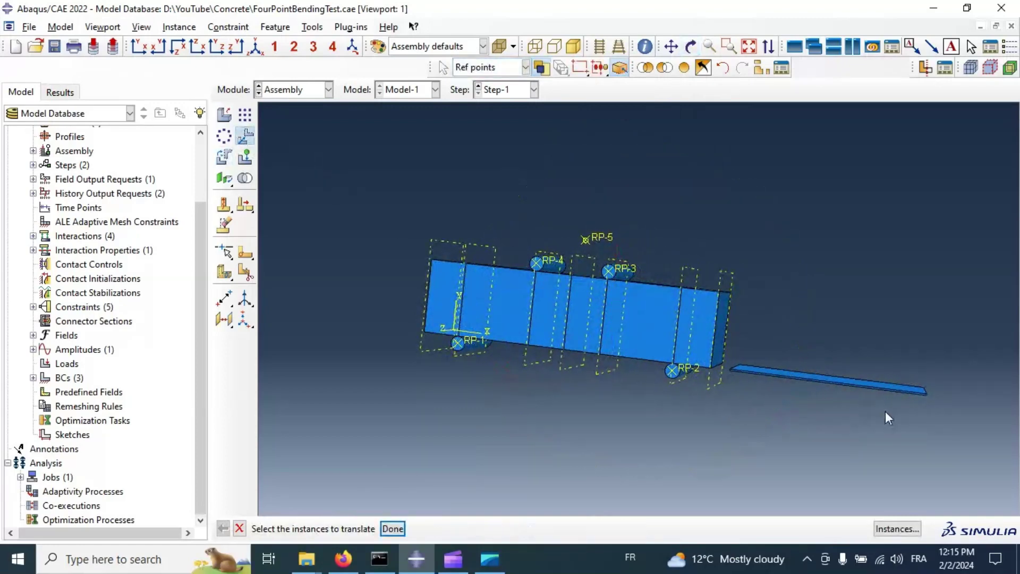
pyautogui.click(811, 389)
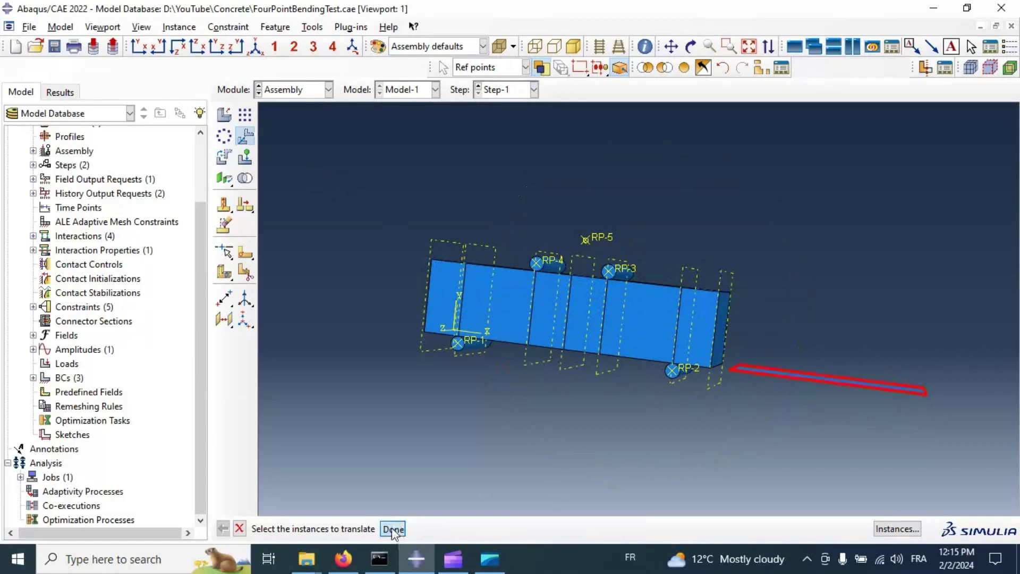
pyautogui.middleClick(834, 359)
pyautogui.scroll(5, 833, 361)
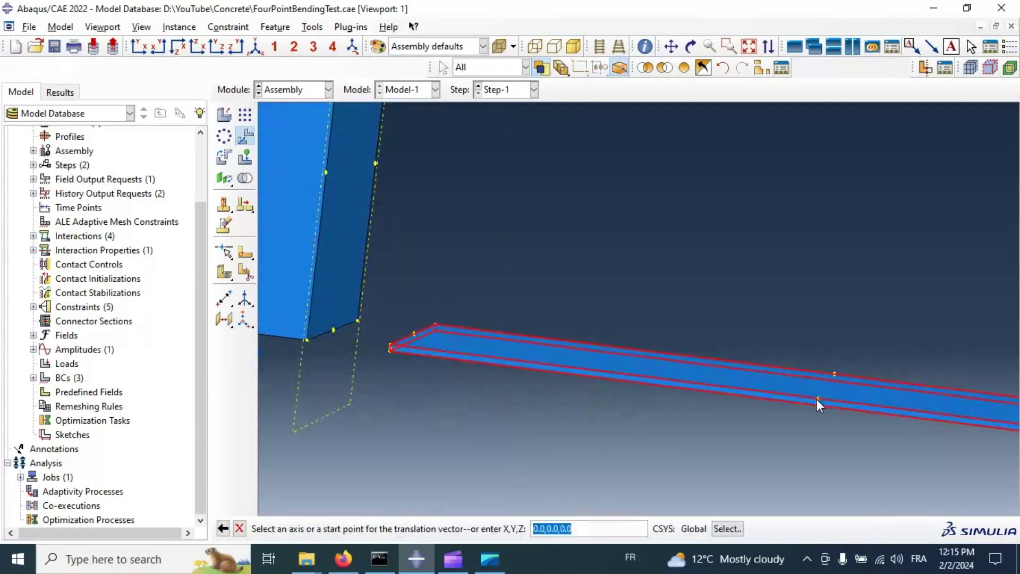
pyautogui.click(817, 400)
pyautogui.scroll(-5, 808, 300)
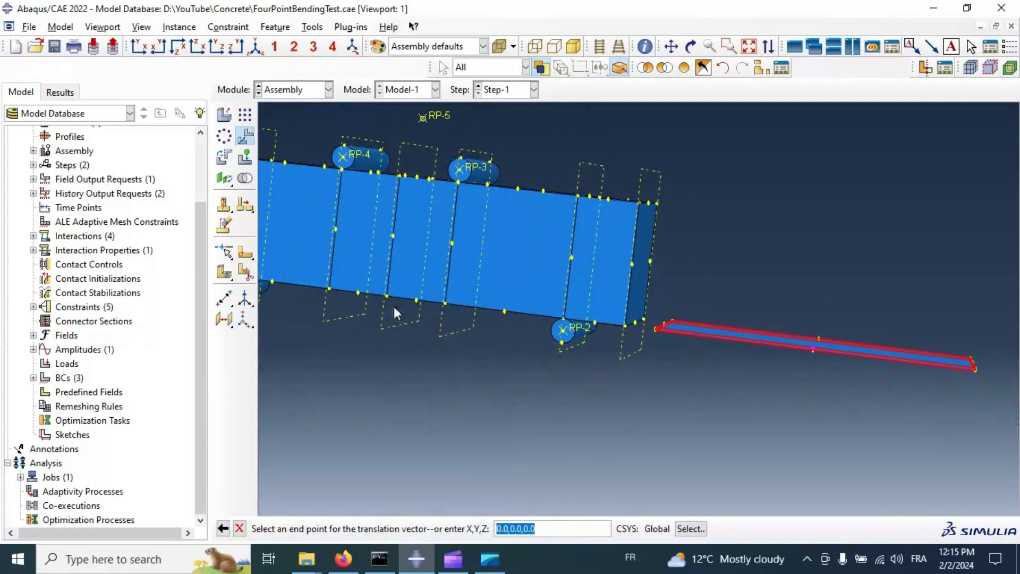
pyautogui.click(386, 297)
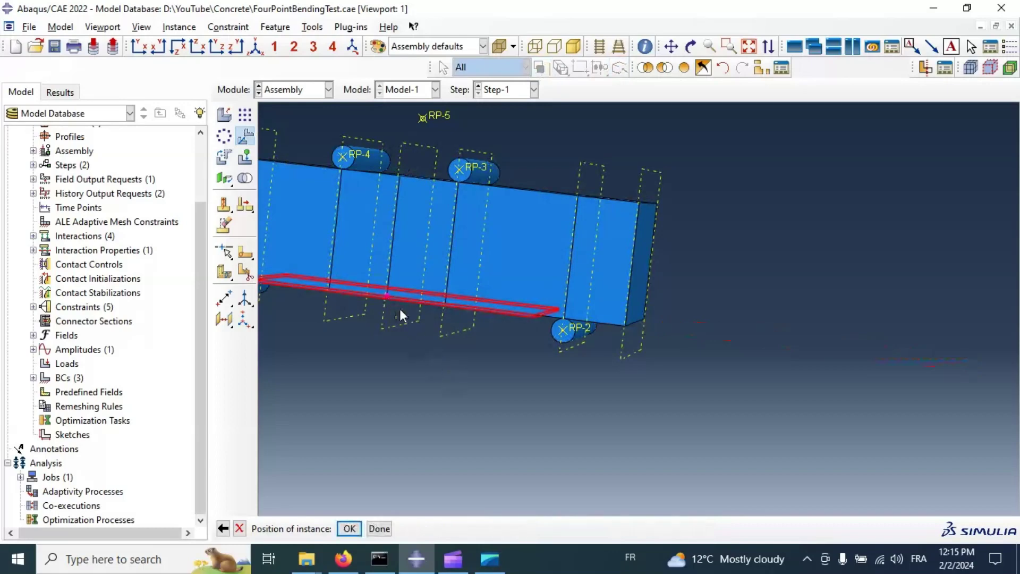
pyautogui.click(350, 529)
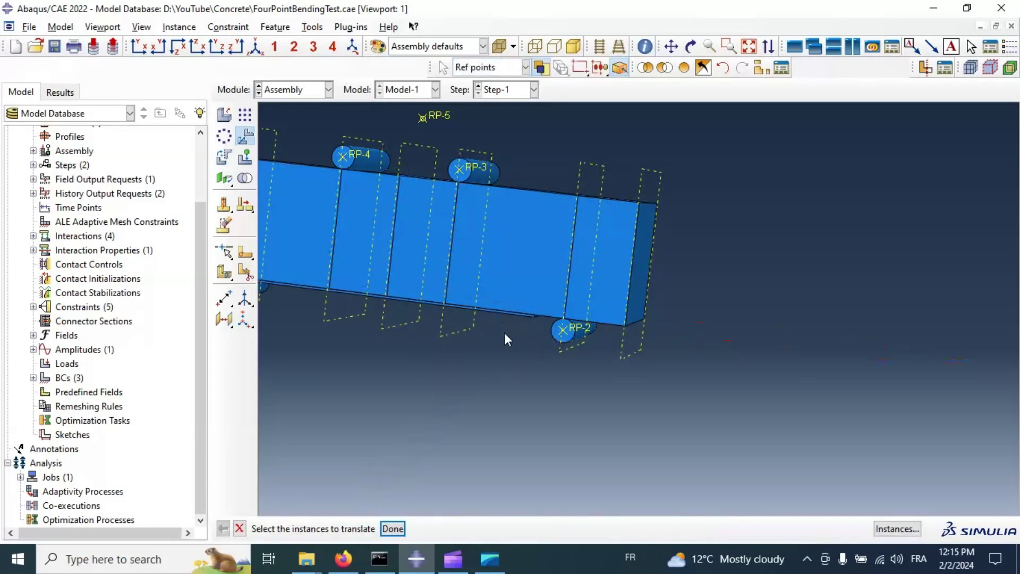
pyautogui.scroll(-2, 657, 295)
pyautogui.scroll(1, 375, 291)
pyautogui.scroll(3, 374, 291)
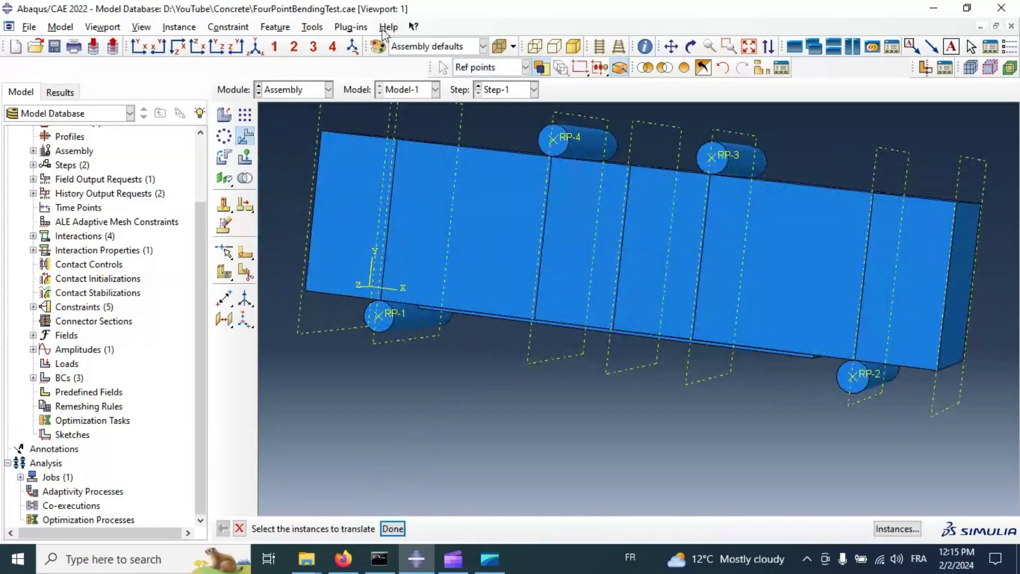
# - Color-code the assembly by parts to tell the CFRP plate apart from the concrete beam and rollers
pyautogui.click(676, 254)
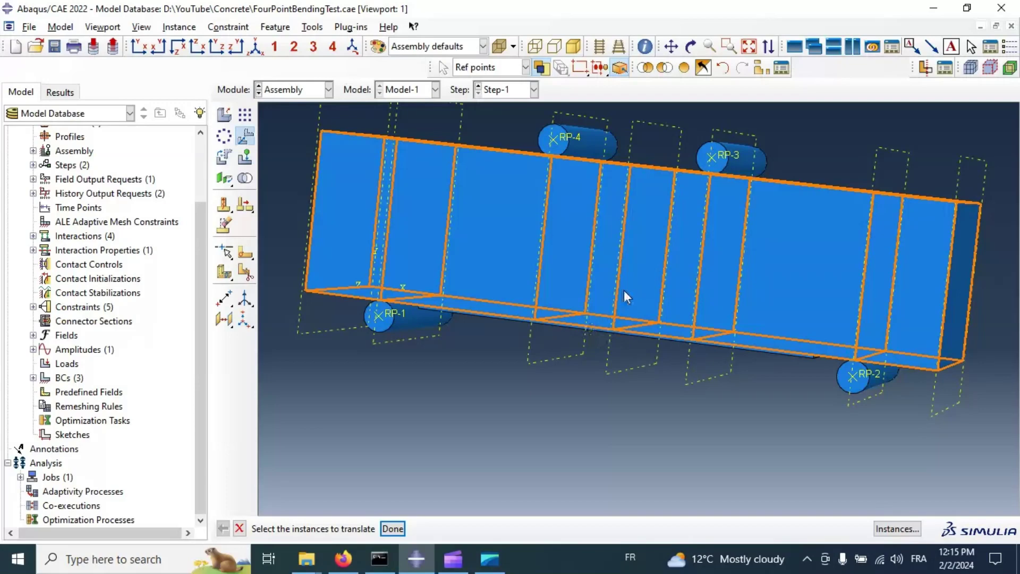
pyautogui.click(417, 47)
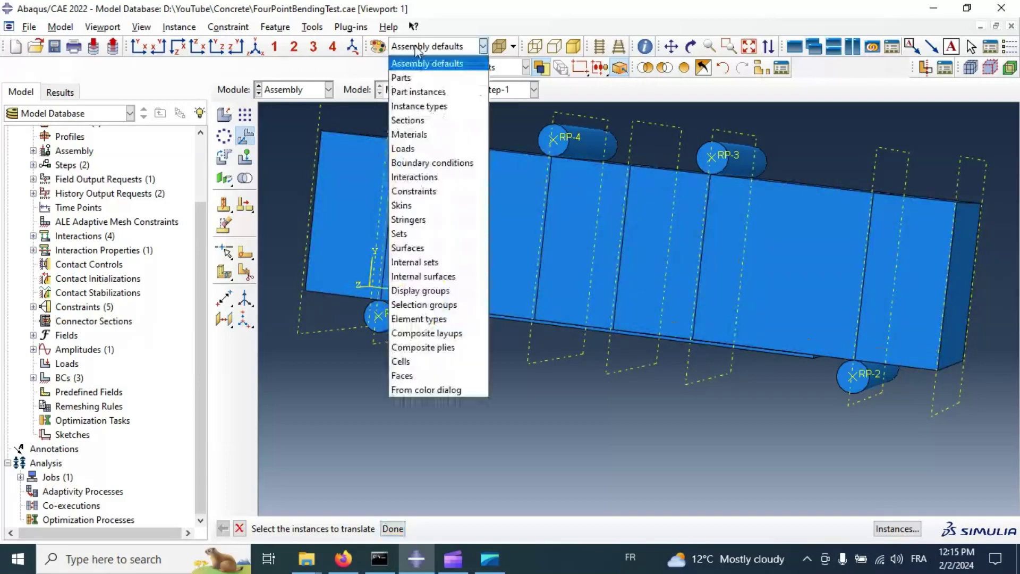
pyautogui.click(403, 78)
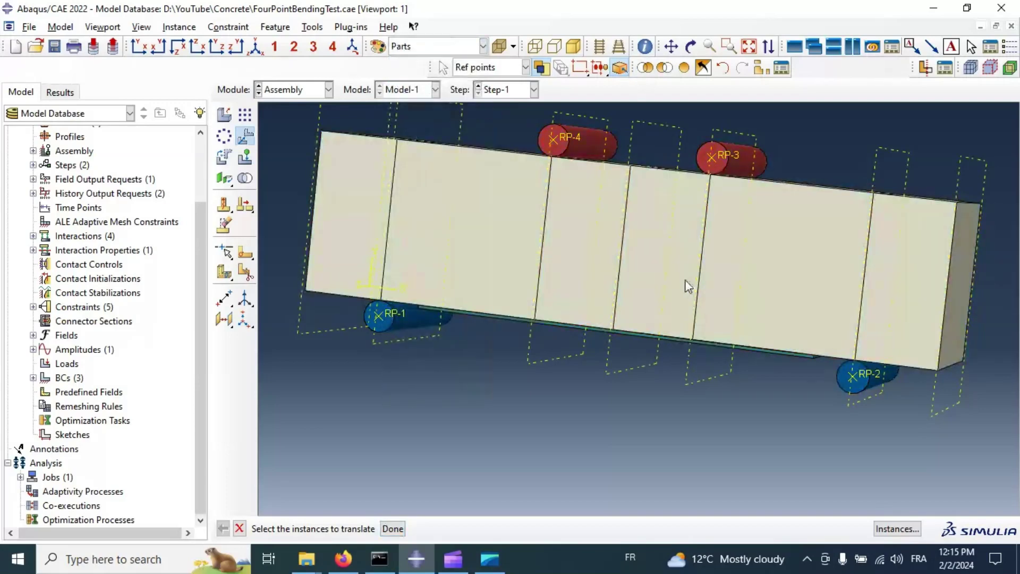
pyautogui.click(690, 46)
pyautogui.moveTo(605, 305); pyautogui.dragTo(375, 100)
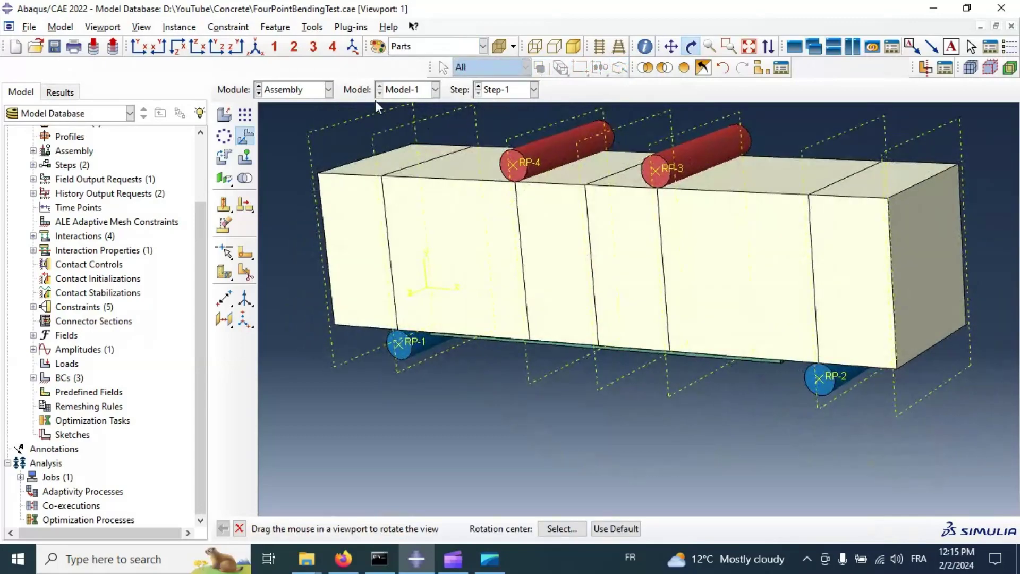
# - Switch to the Interaction module and start a tie constraint with a surface as its main type
pyautogui.click(301, 91)
pyautogui.click(290, 149)
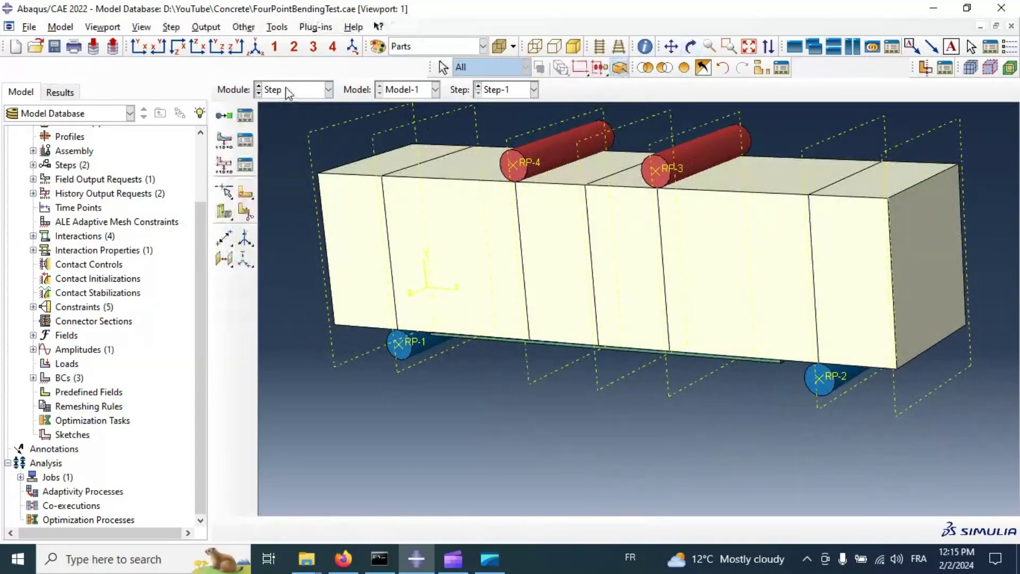
pyautogui.click(288, 92)
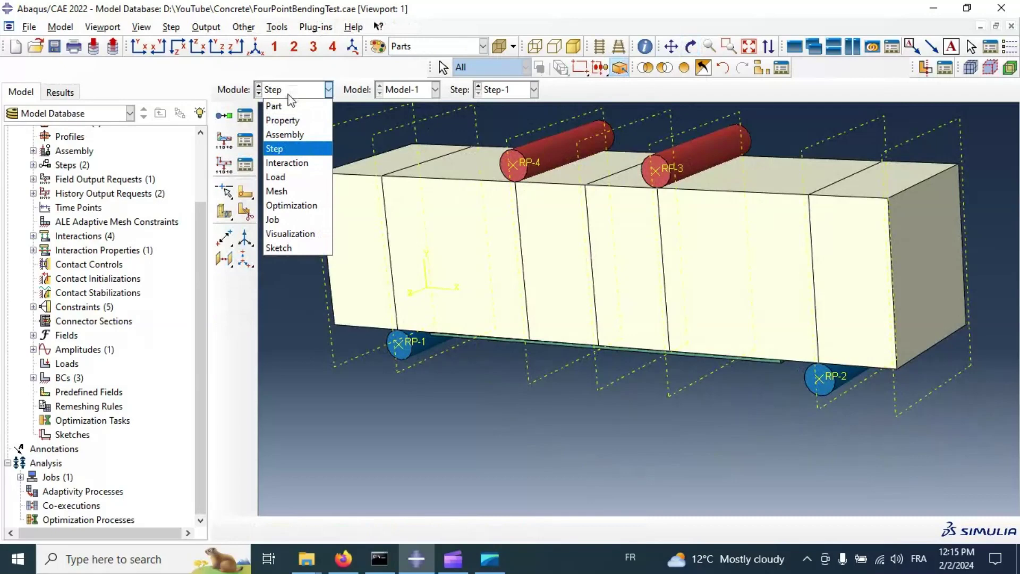
pyautogui.click(301, 164)
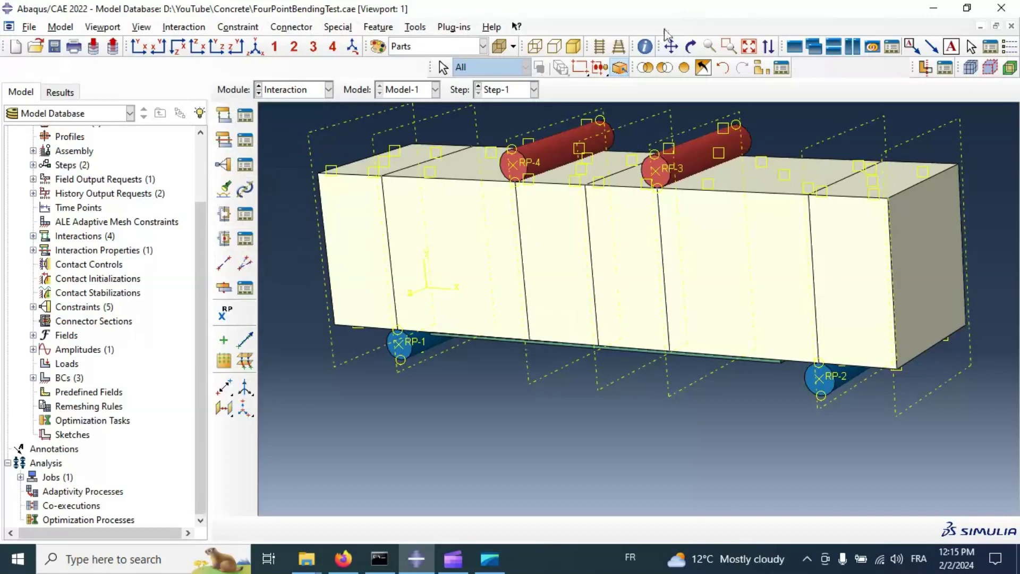
pyautogui.click(690, 47)
pyautogui.moveTo(614, 212); pyautogui.dragTo(870, 341)
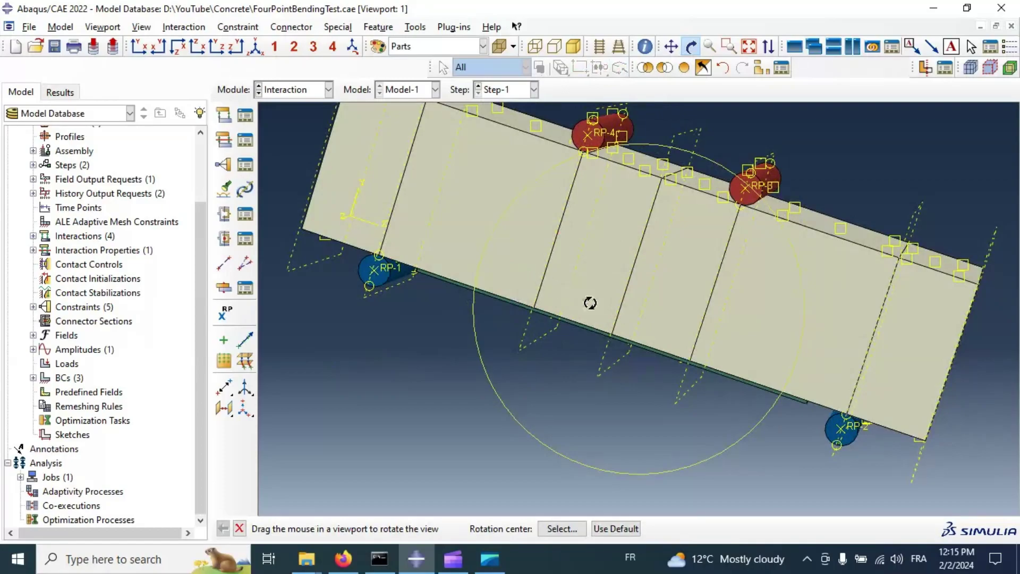
pyautogui.moveTo(603, 297); pyautogui.dragTo(632, 254)
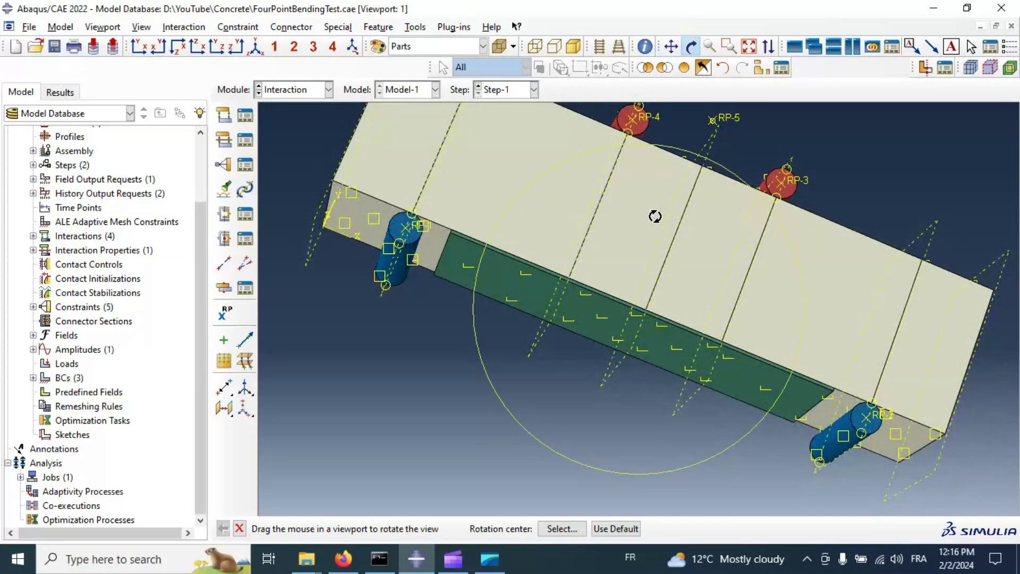
pyautogui.click(223, 164)
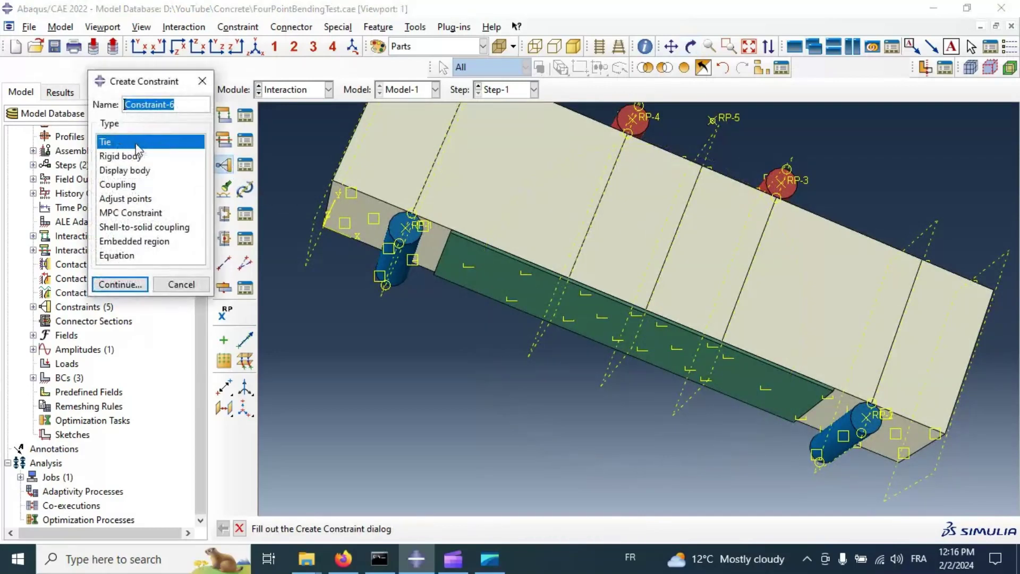
pyautogui.click(132, 287)
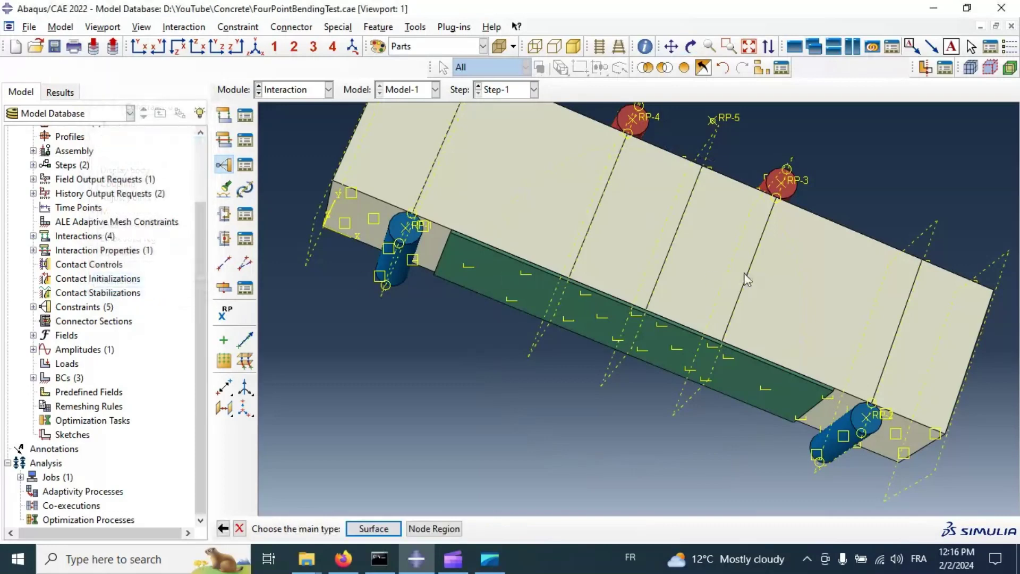
pyautogui.click(390, 530)
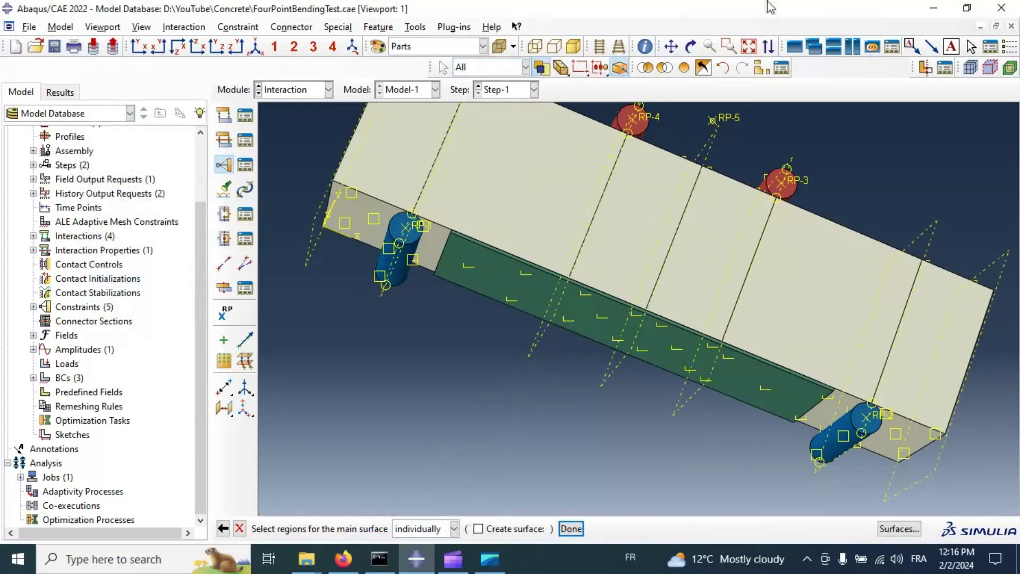
# - Display only the CFRP-1 instance and choose its upper face, which meets the beam, as the tie's main surface
pyautogui.click(762, 68)
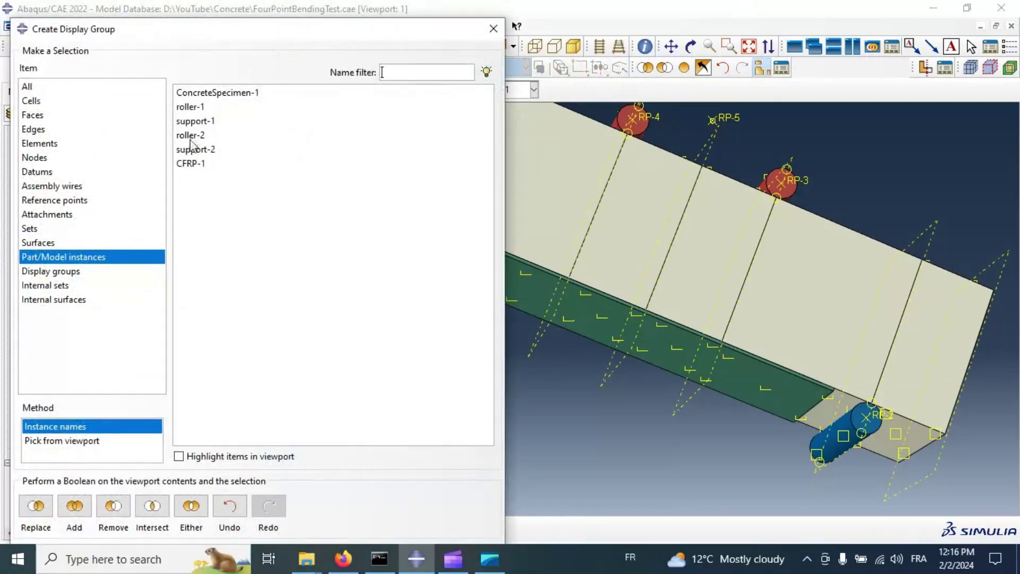
pyautogui.click(194, 164)
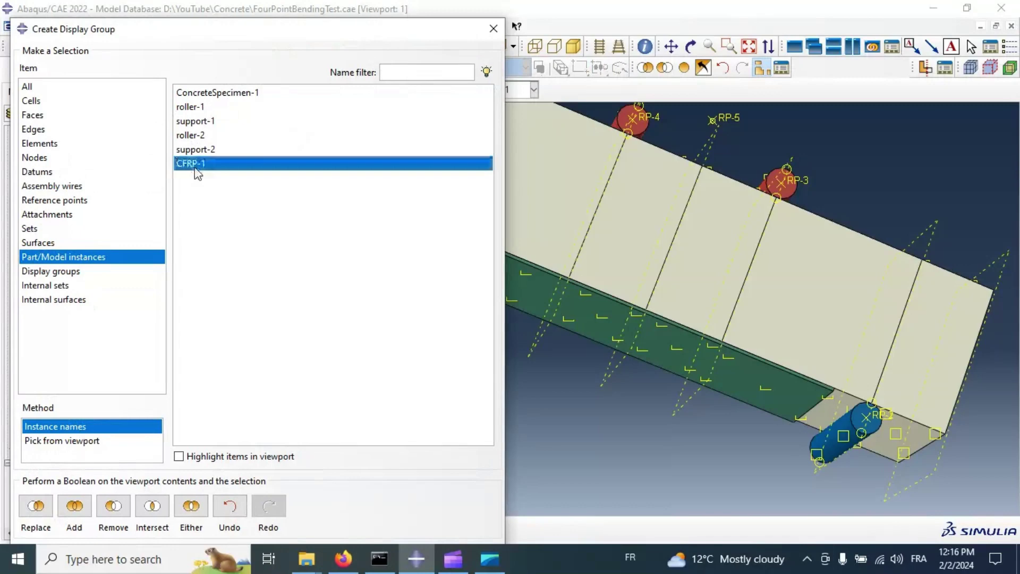
pyautogui.click(36, 506)
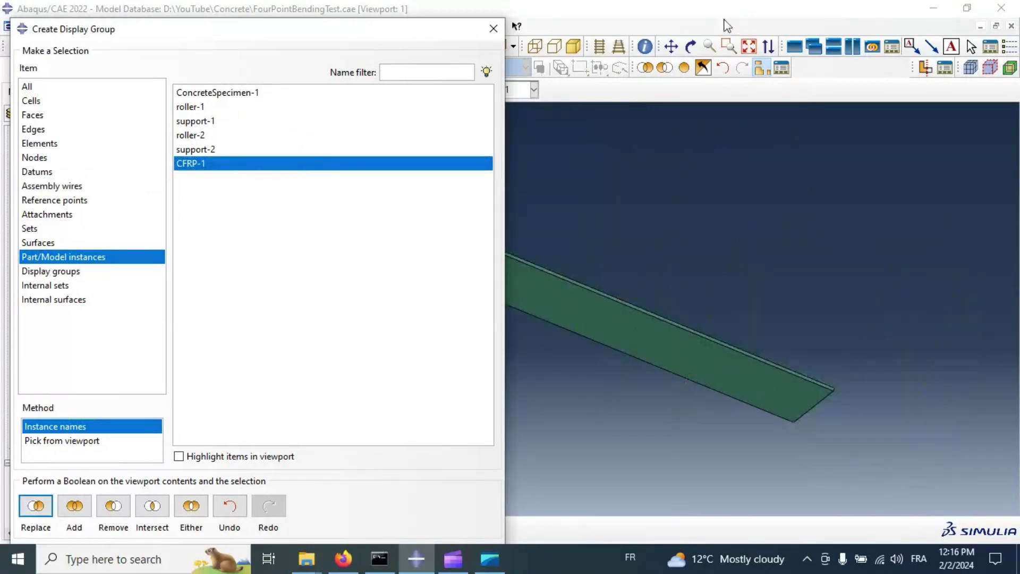
pyautogui.click(691, 46)
pyautogui.moveTo(672, 266); pyautogui.dragTo(628, 314)
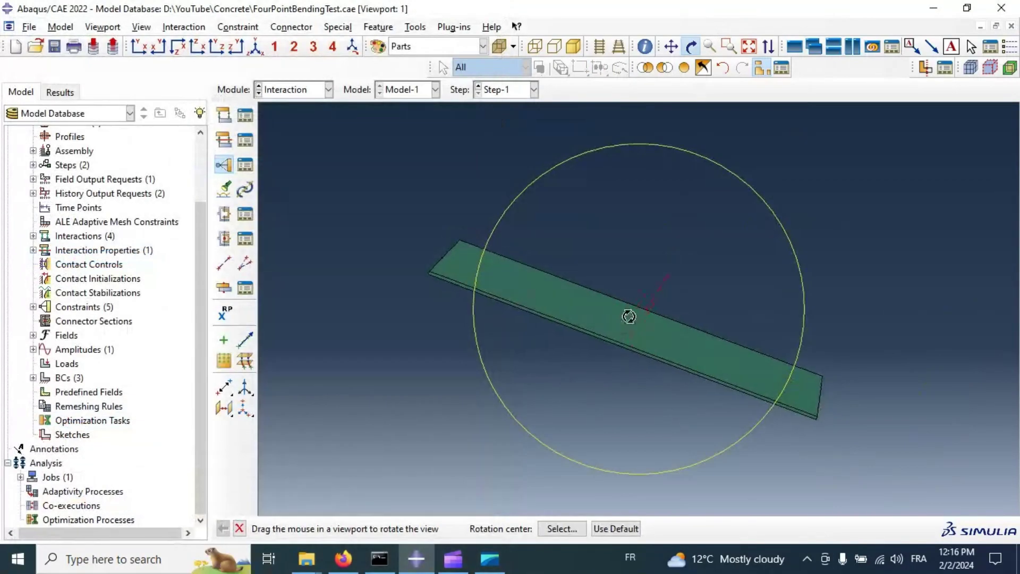
pyautogui.click(691, 47)
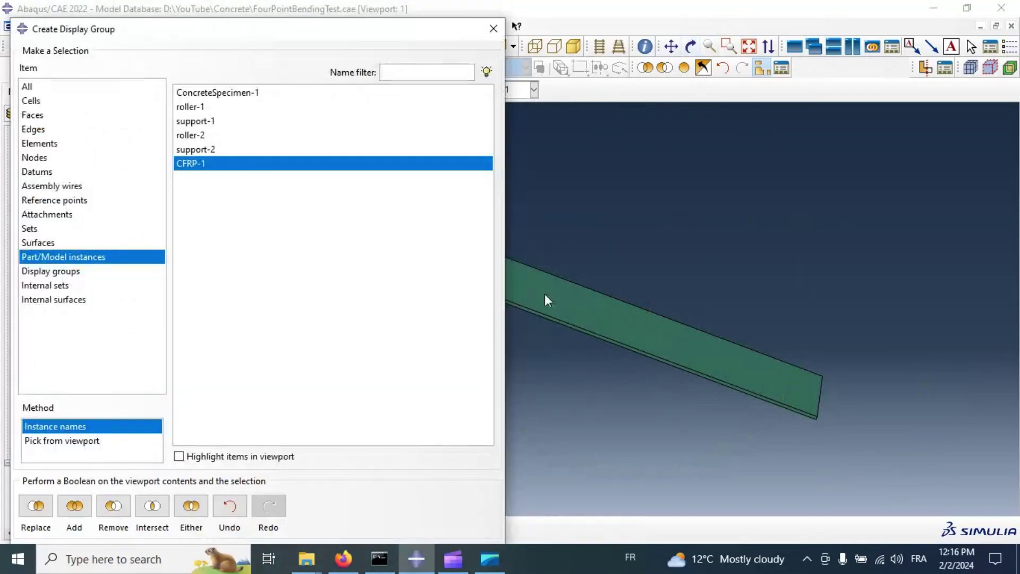
pyautogui.click(493, 28)
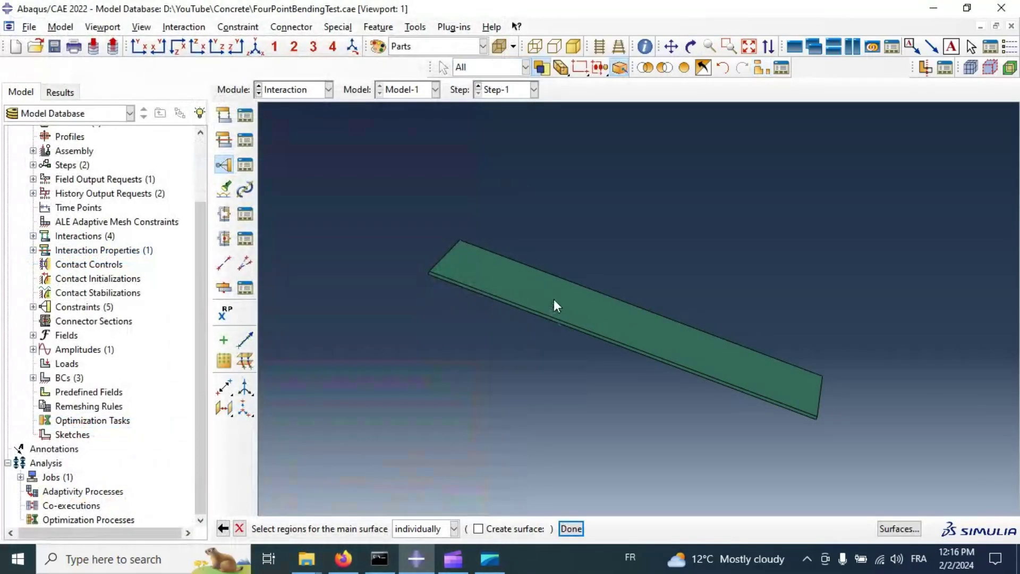
pyautogui.click(553, 294)
pyautogui.click(571, 528)
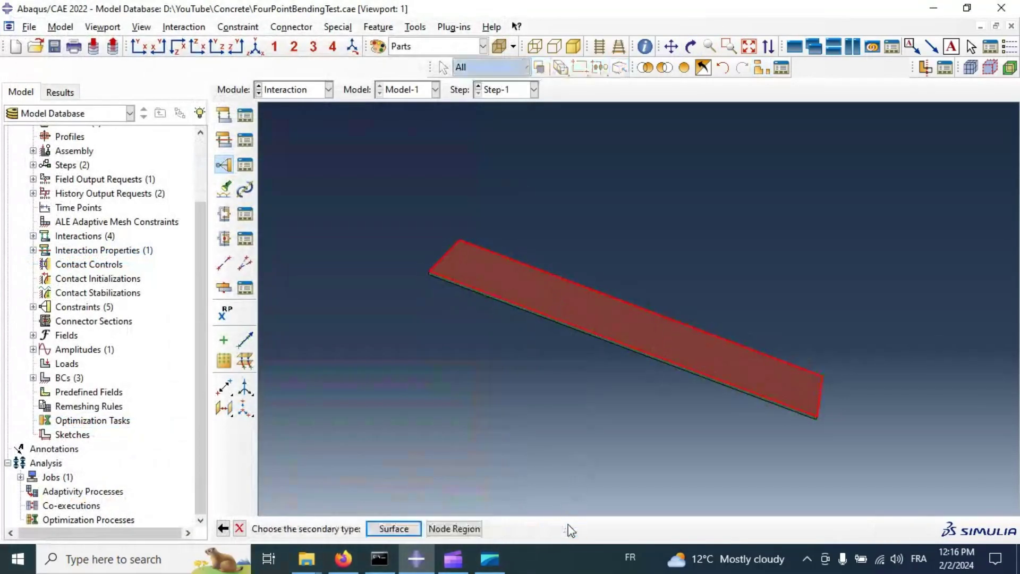
# - Restore the full assembly display, choose the beam's four bottom faces between the supports as the secondary surface, and create the tie with default settings
pyautogui.click(396, 528)
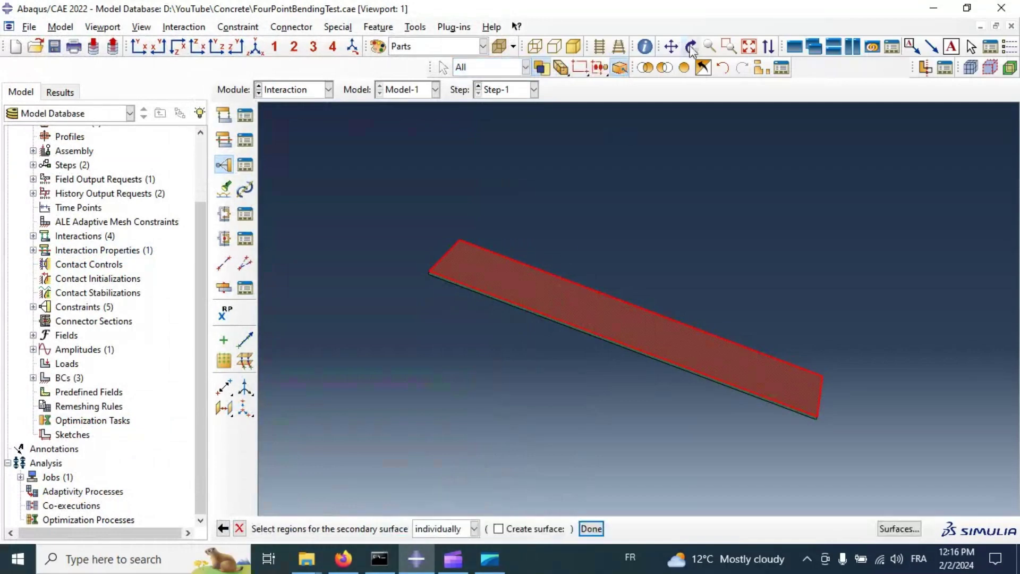
pyautogui.click(703, 67)
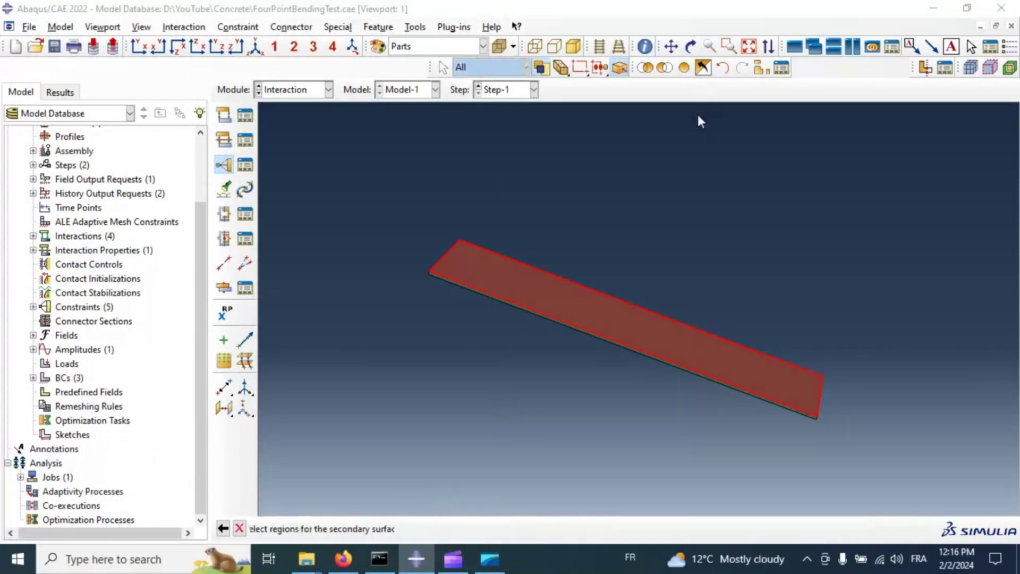
pyautogui.click(691, 46)
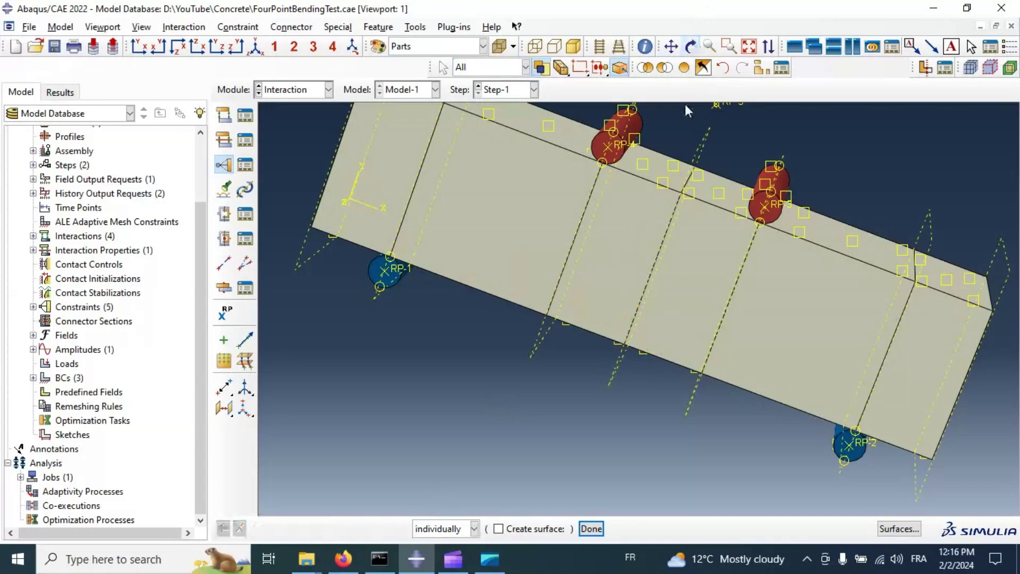
pyautogui.moveTo(667, 154); pyautogui.dragTo(547, 280)
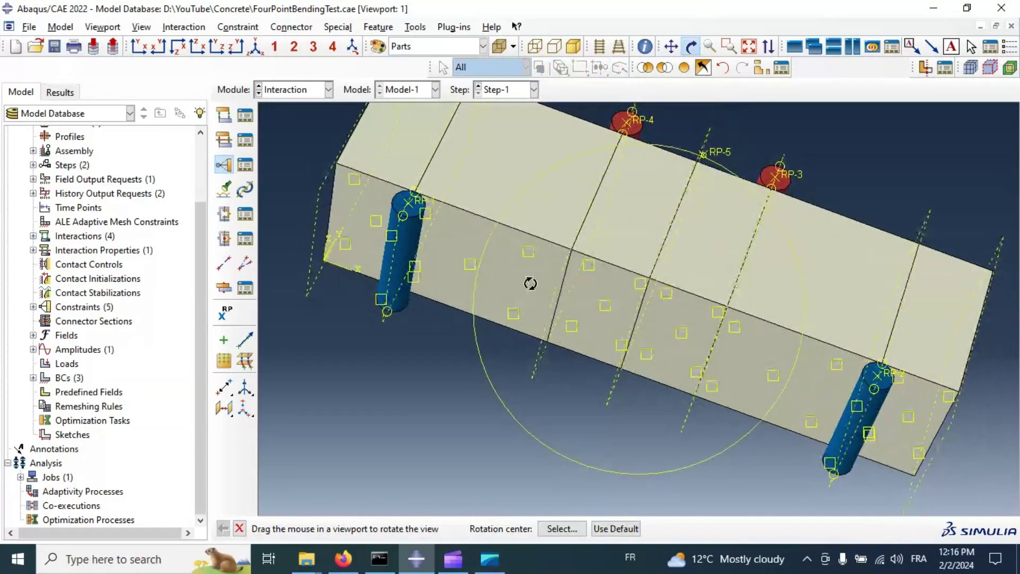
pyautogui.press('Escape')
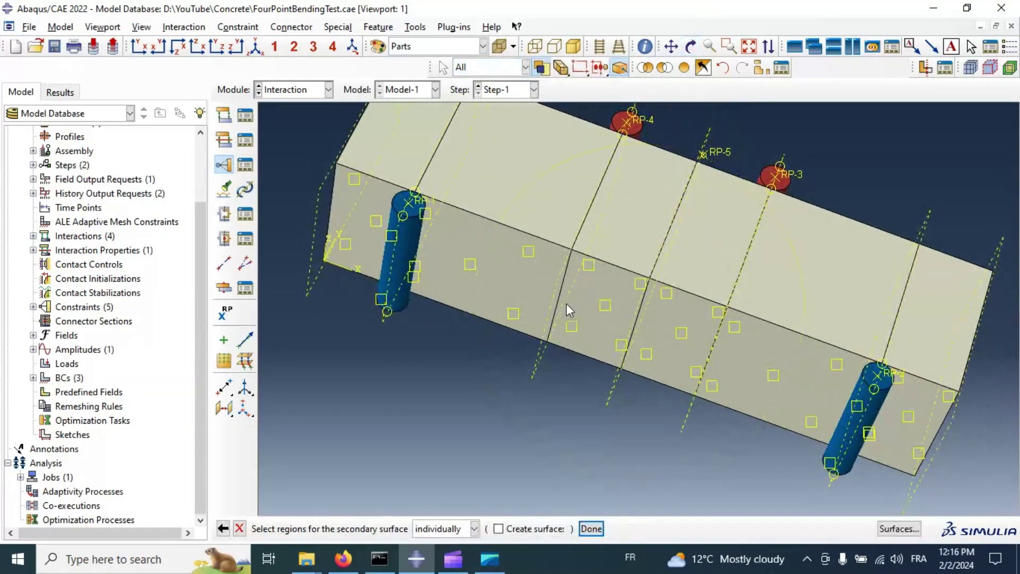
pyautogui.click(512, 298)
pyautogui.keyDown('shift'); pyautogui.click(601, 319); pyautogui.keyUp('shift')
pyautogui.keyDown('shift'); pyautogui.click(683, 330); pyautogui.keyUp('shift')
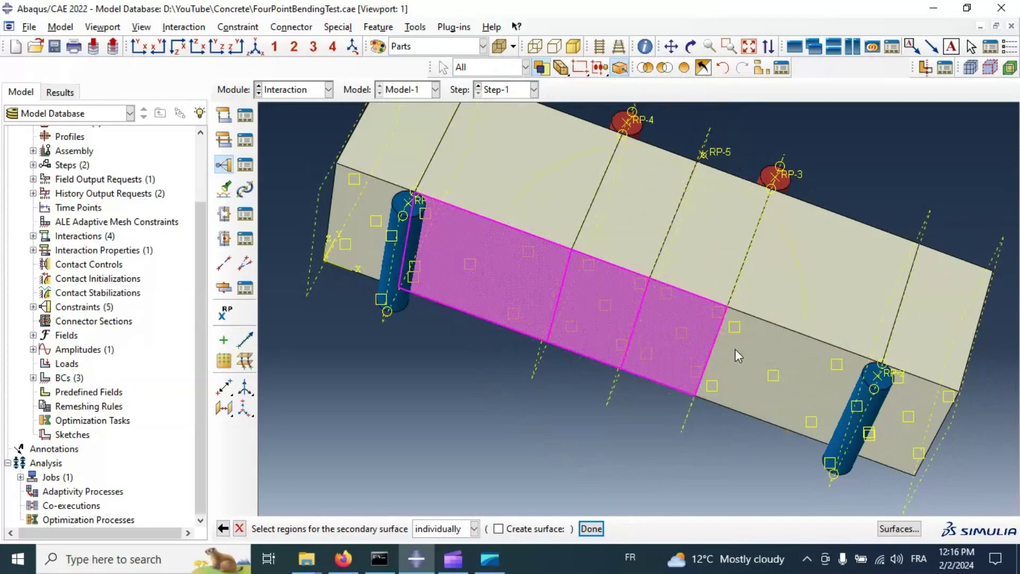
pyautogui.keyDown('shift'); pyautogui.click(735, 349); pyautogui.keyUp('shift')
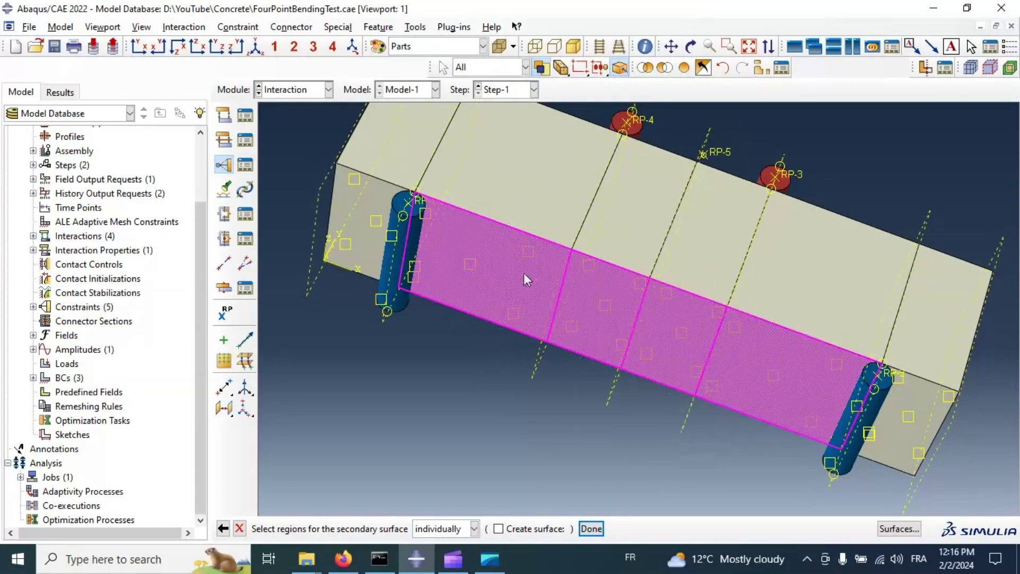
pyautogui.click(597, 529)
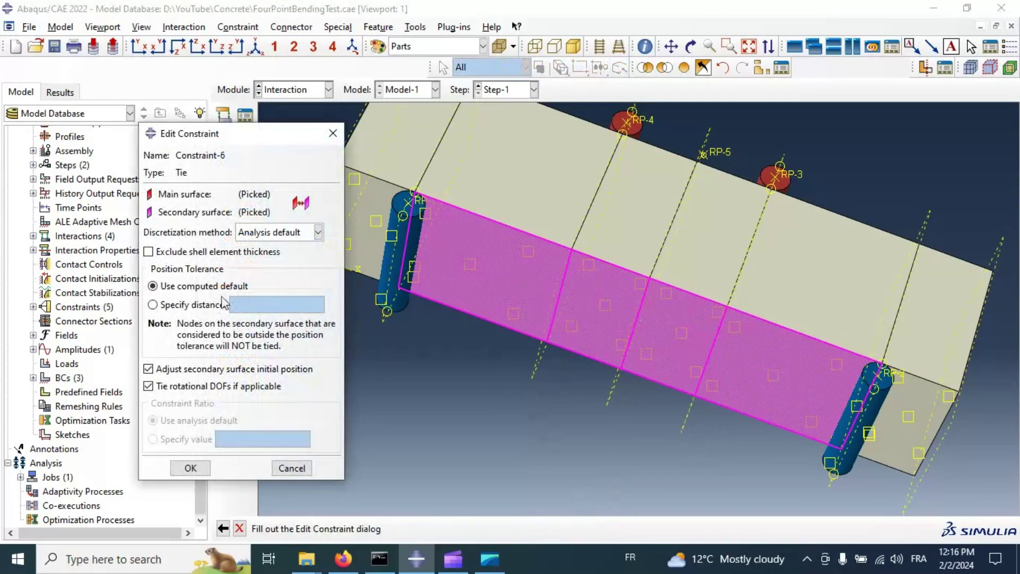
pyautogui.click(190, 468)
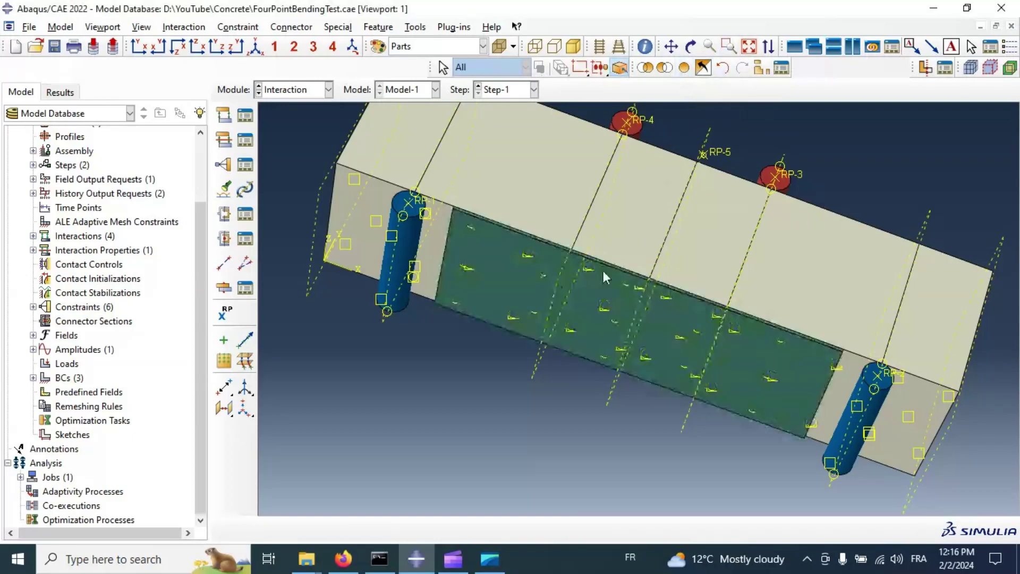
# - Check the new tie in the list of model constraints
pyautogui.click(247, 163)
pyautogui.click(143, 177)
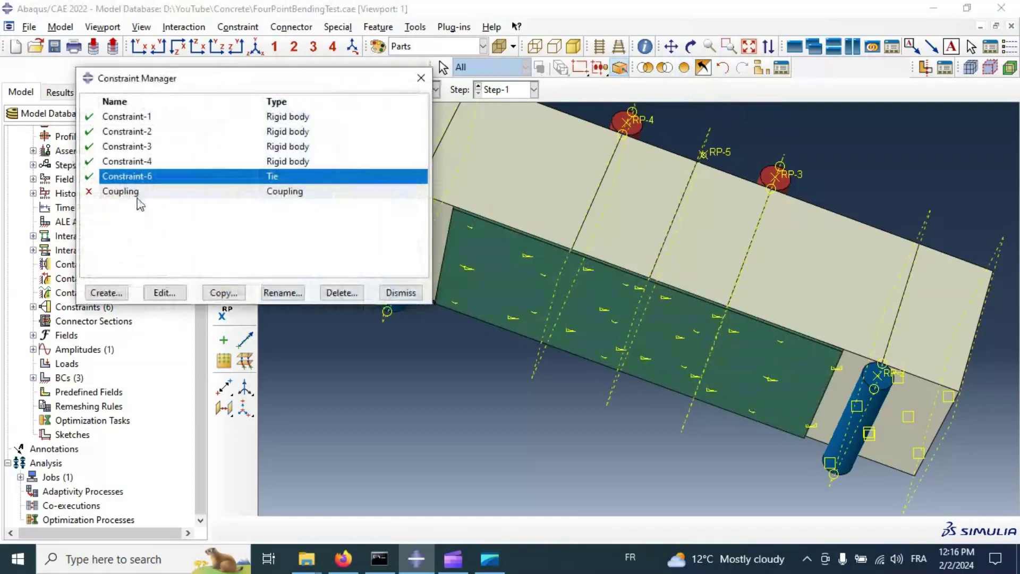
pyautogui.click(421, 78)
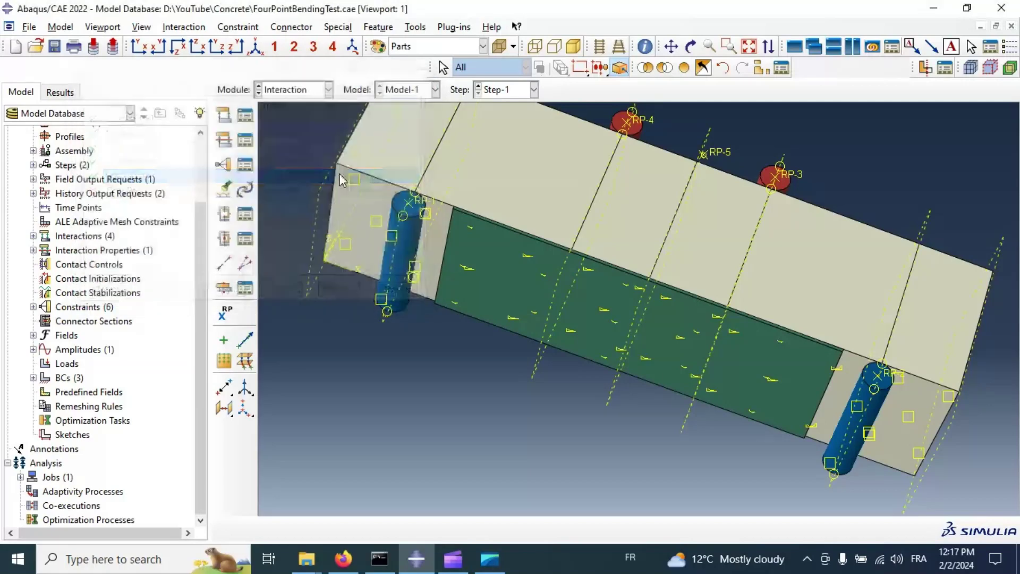
# - In the Mesh module, seed the CFRP part with an approximate global size of 10 and mesh it
pyautogui.click(286, 94)
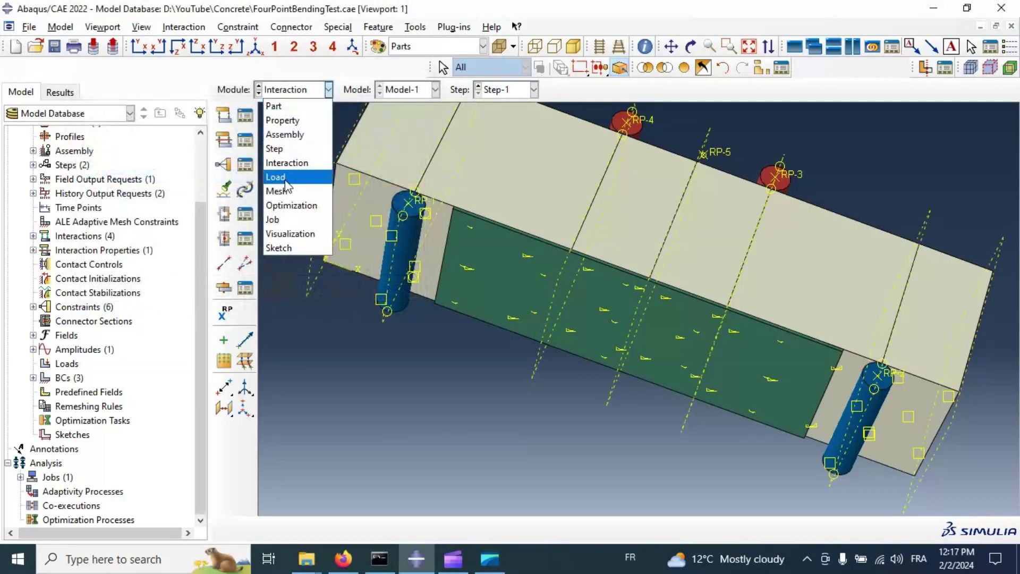
pyautogui.click(285, 191)
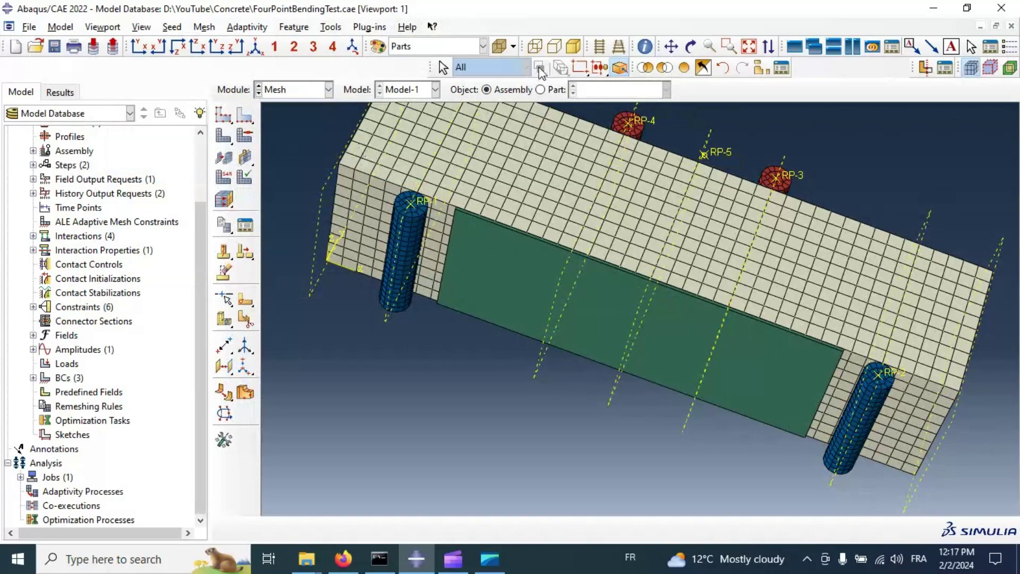
pyautogui.click(540, 89)
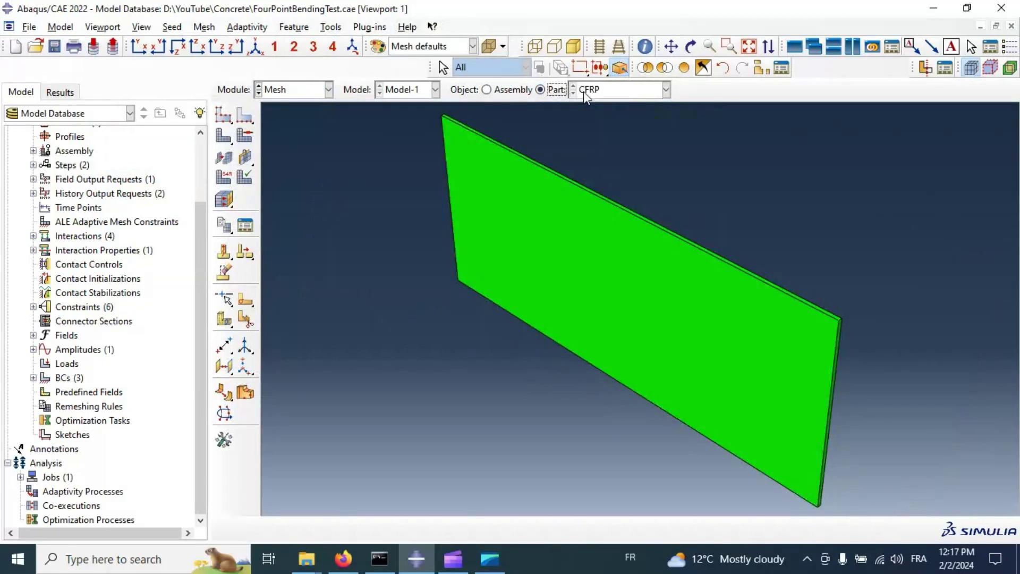
pyautogui.click(223, 115)
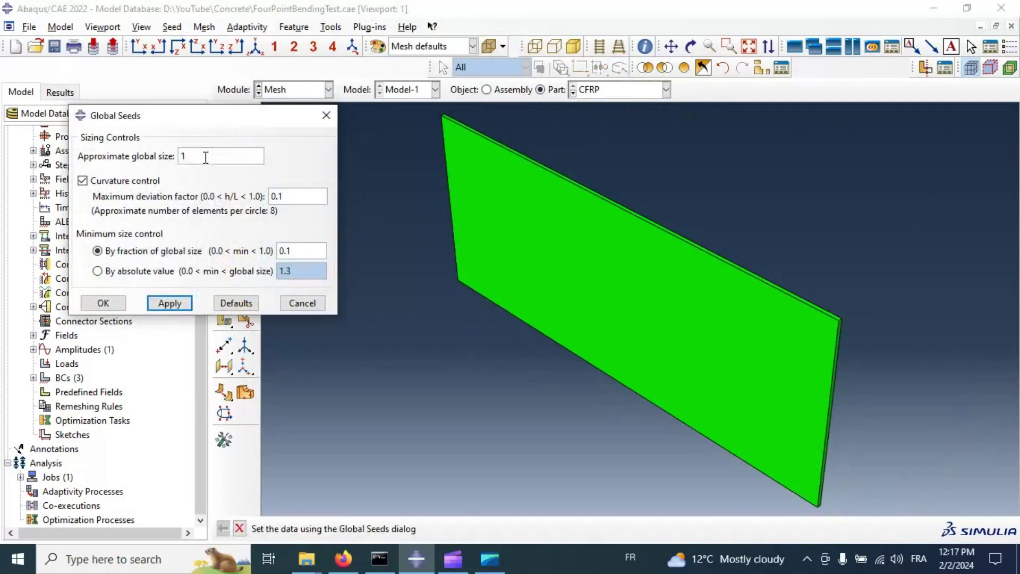
pyautogui.write('10')
pyautogui.click(170, 303)
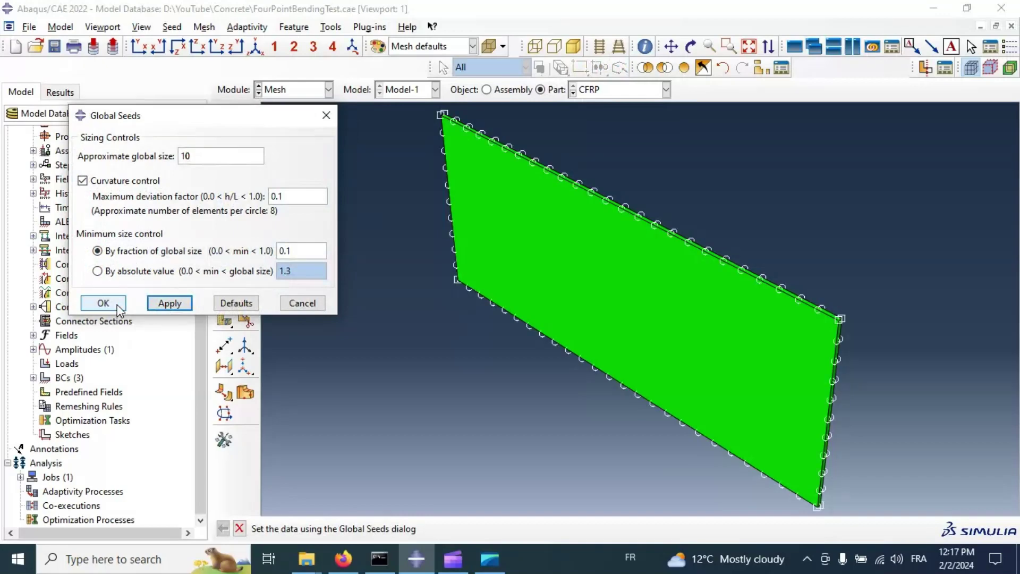
pyautogui.click(103, 303)
pyautogui.click(223, 135)
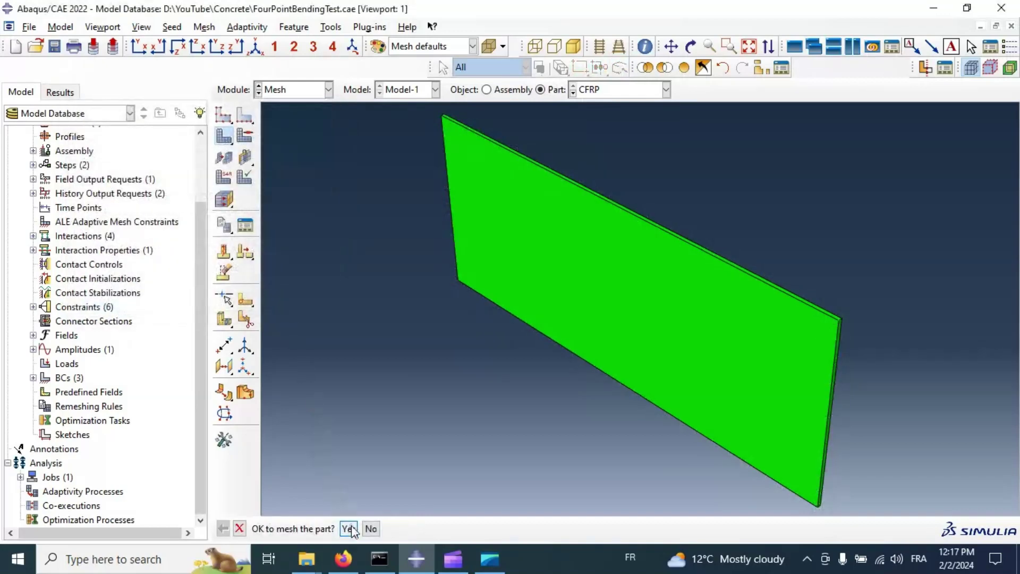
pyautogui.click(352, 528)
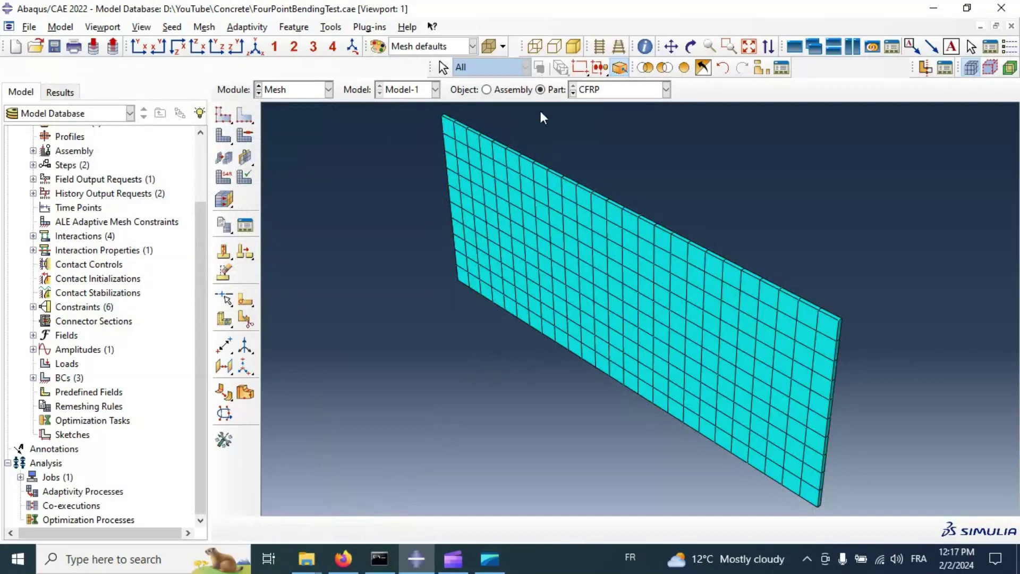
# - Switch to the Job module and create a full-analysis job named StrenghenedConcrete for Model-1 with default settings
pyautogui.click(610, 91)
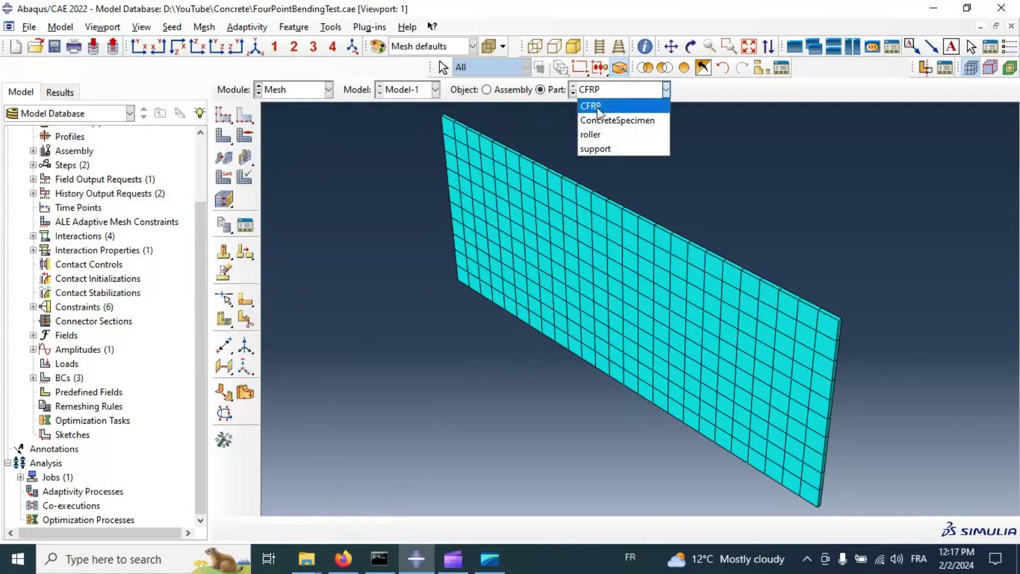
pyautogui.click(296, 93)
pyautogui.click(294, 89)
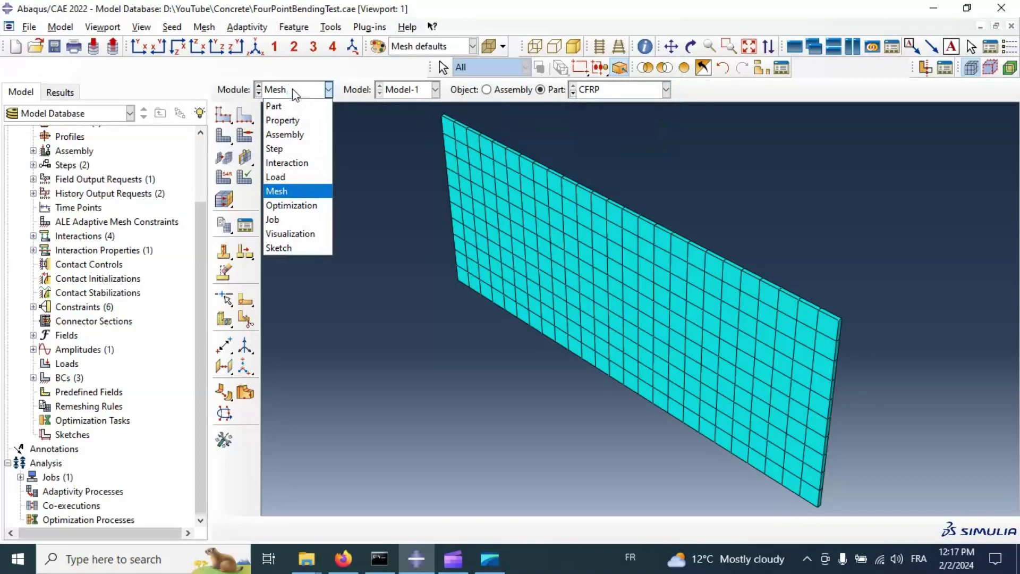
pyautogui.click(291, 220)
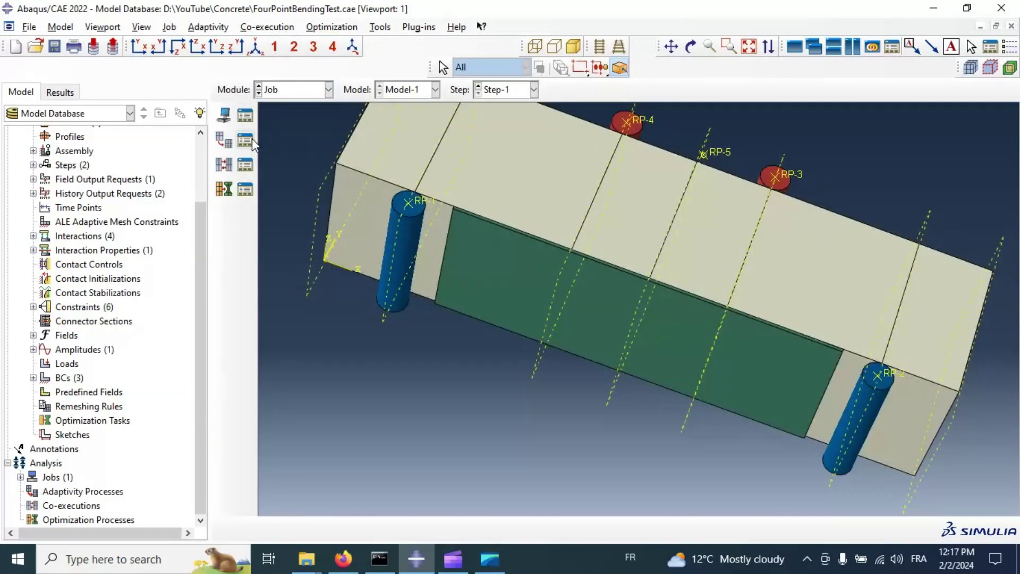
pyautogui.click(224, 114)
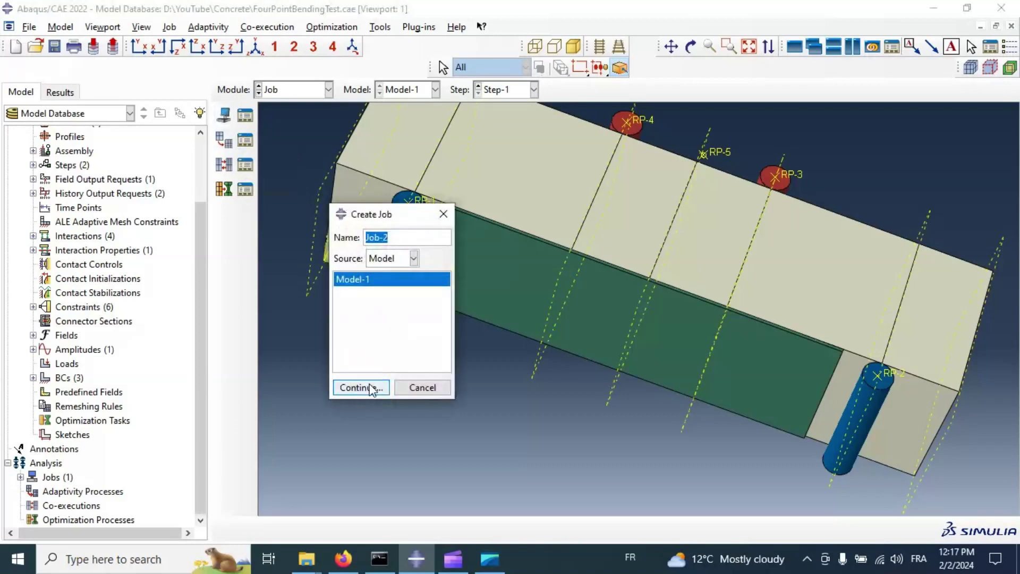
pyautogui.write('S')
pyautogui.write('trenghenedConcre')
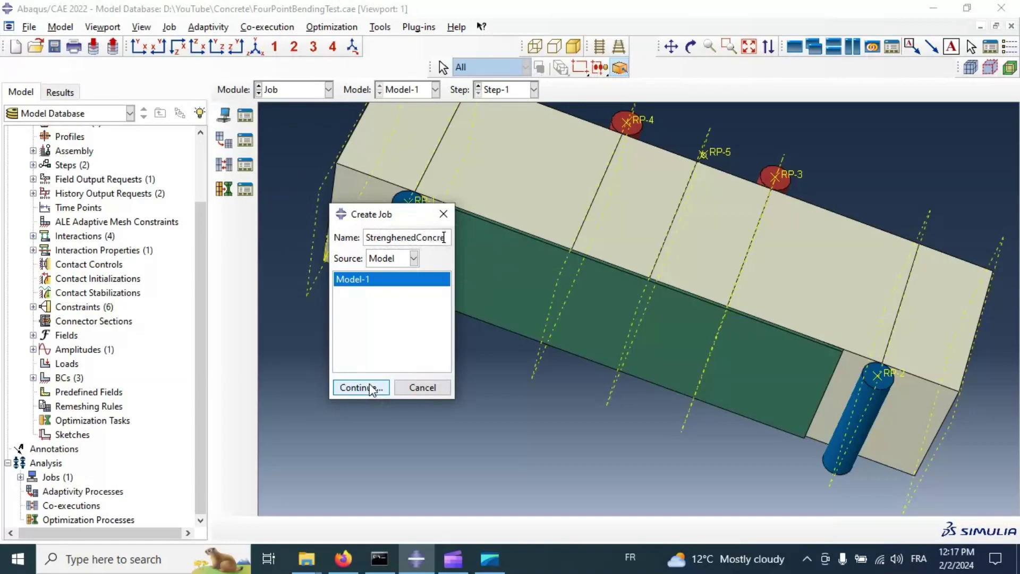
pyautogui.write('te')
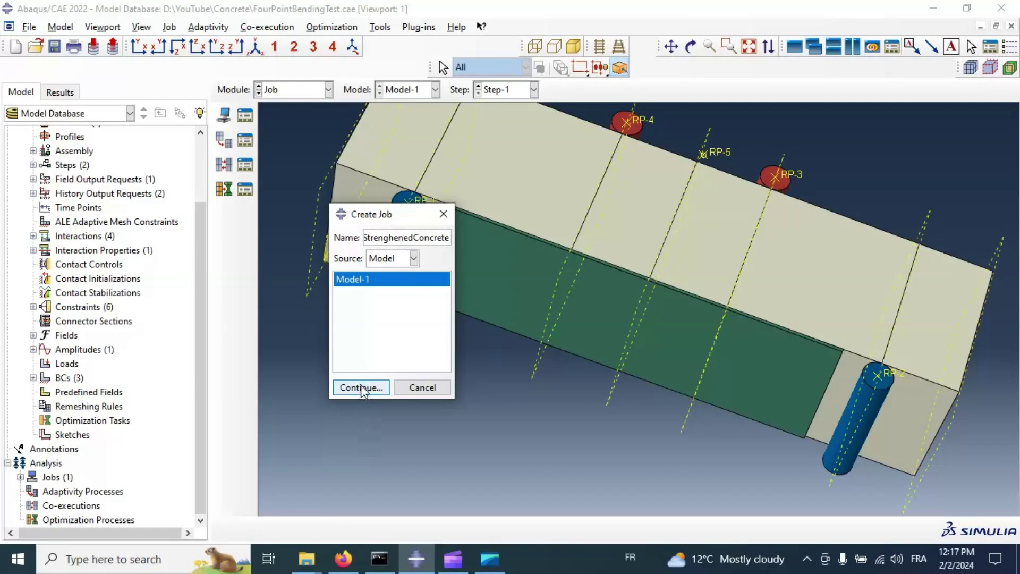
pyautogui.click(361, 387)
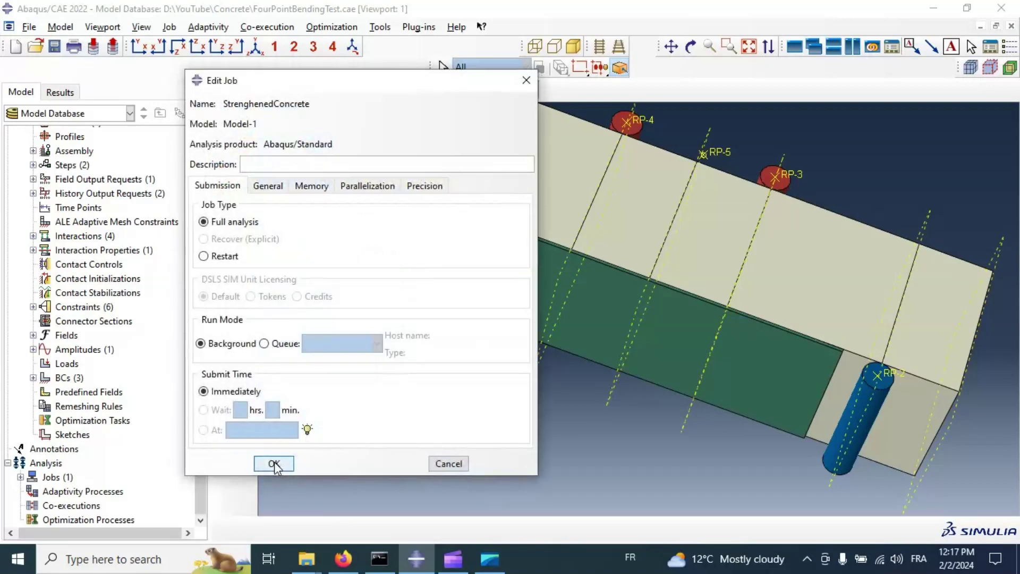
pyautogui.click(274, 464)
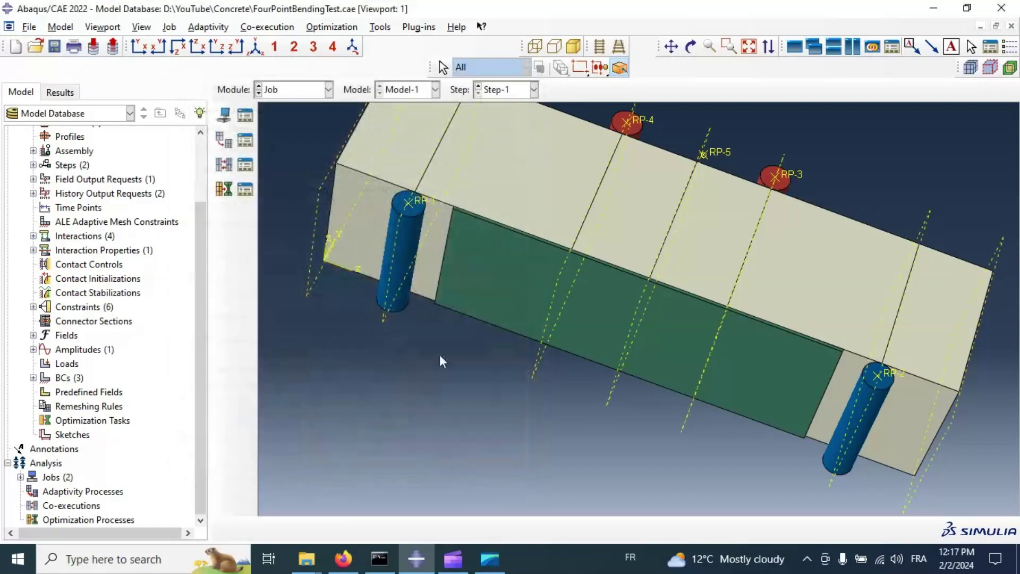
# - Submit the StrenghenedConcrete job from the Job Manager, overwriting the existing job files
pyautogui.click(245, 116)
pyautogui.click(555, 190)
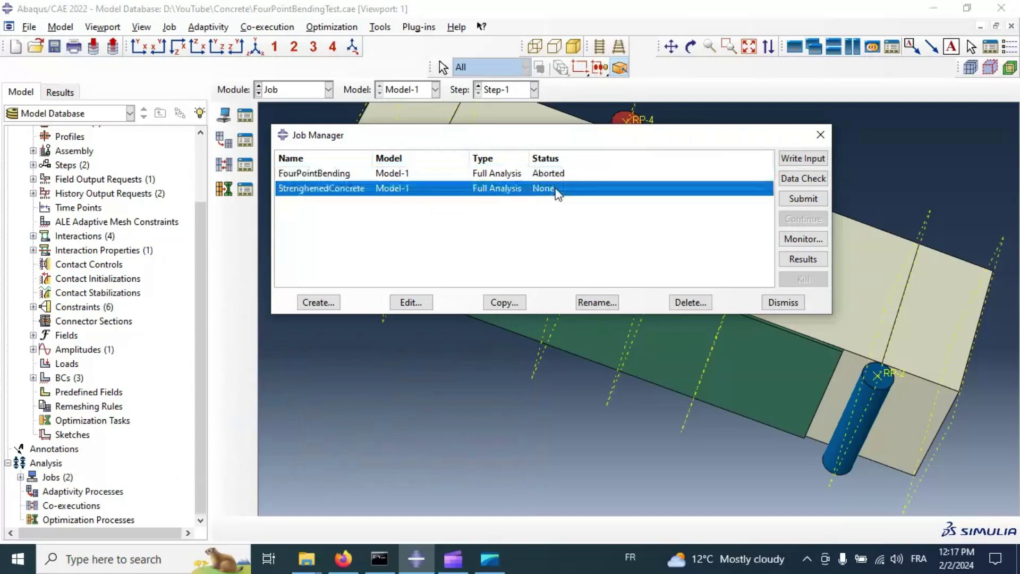
pyautogui.click(803, 199)
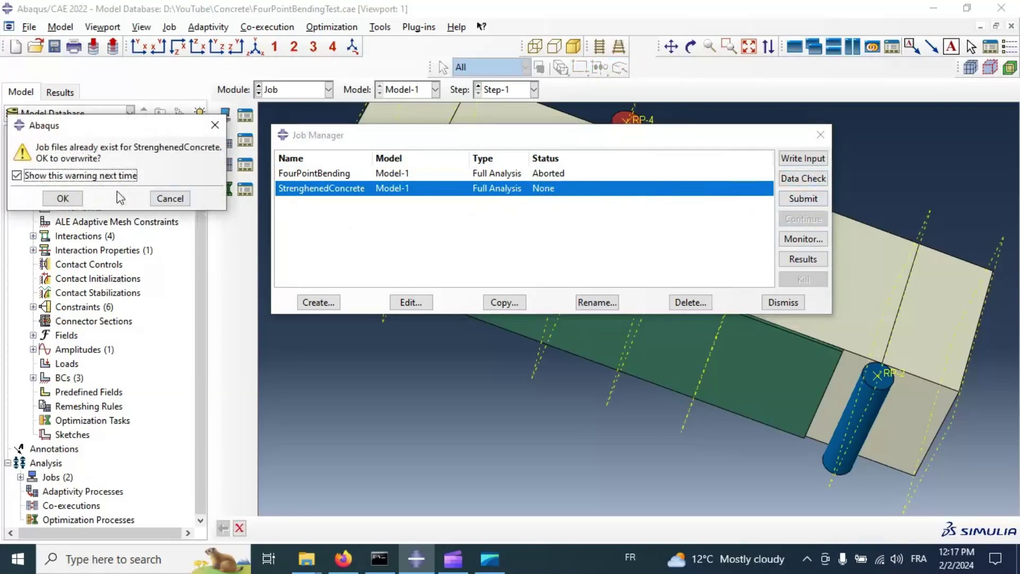
pyautogui.click(64, 199)
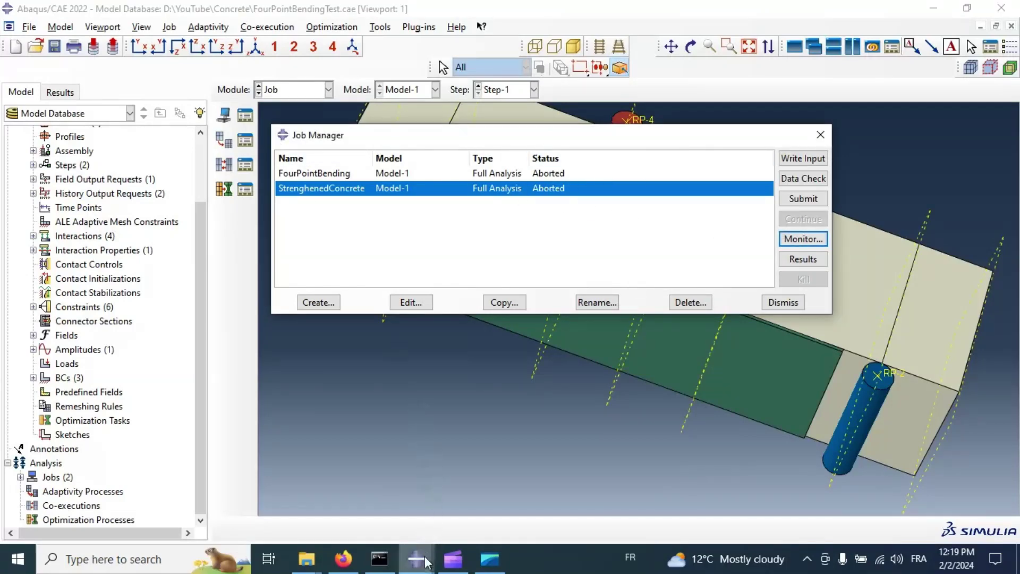
# - Examine the error messages of the StrenghenedConcrete job in its monitor, including the element set they name, and close the monitor
pyautogui.moveTo(416, 558)
pyautogui.click(486, 507)
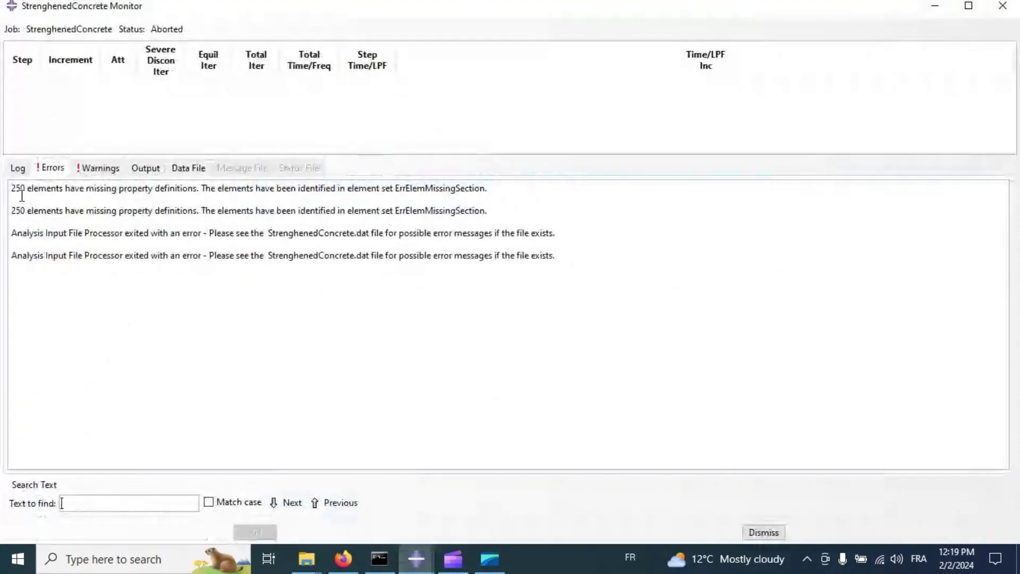
pyautogui.moveTo(11, 188); pyautogui.dragTo(200, 190)
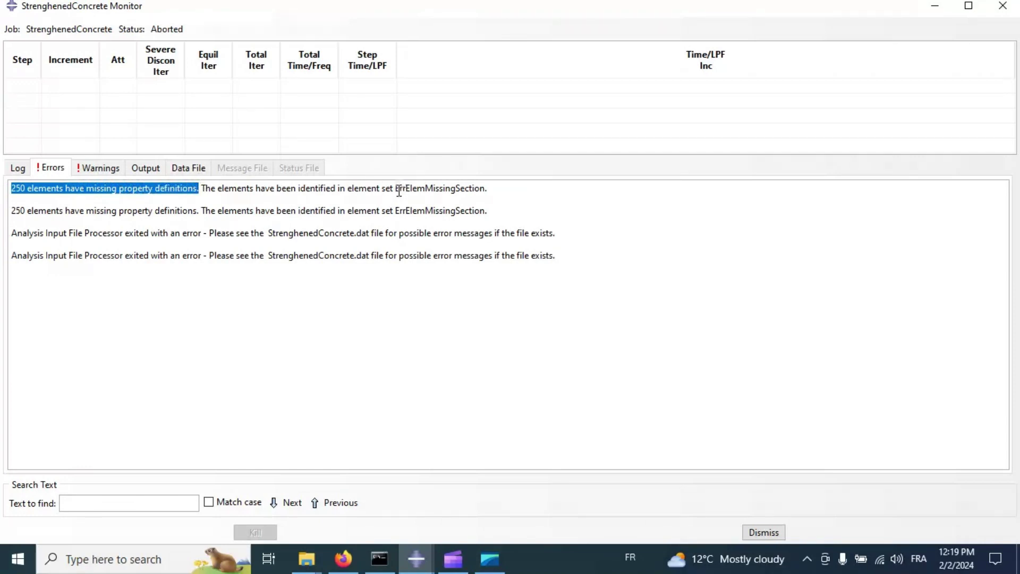
pyautogui.moveTo(399, 191); pyautogui.dragTo(498, 191)
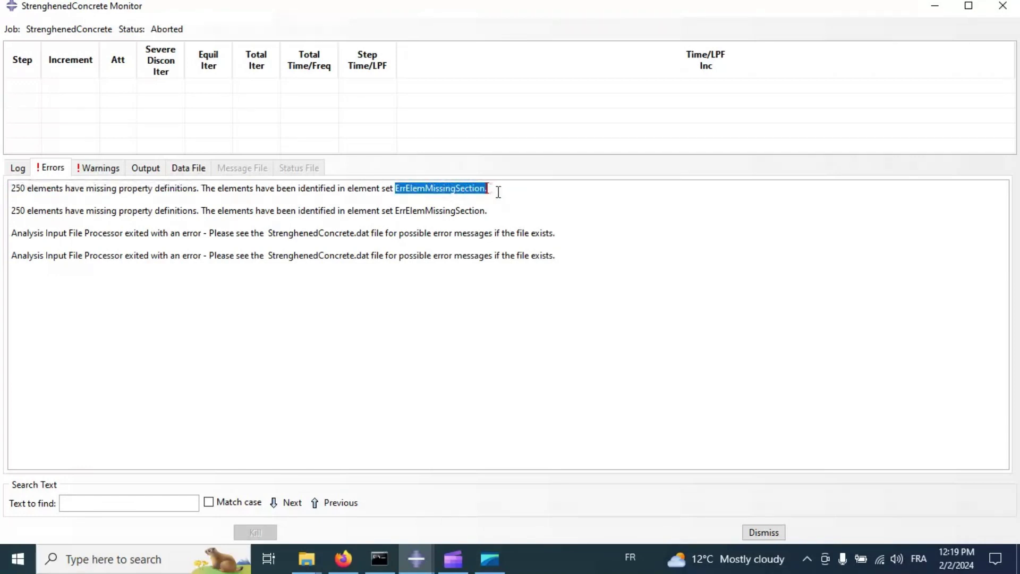
pyautogui.click(1002, 6)
# - Open the StrenghenedConcrete results and highlight the ErrElemMissingSection element set in the viewport to see which elements it covers
pyautogui.click(795, 260)
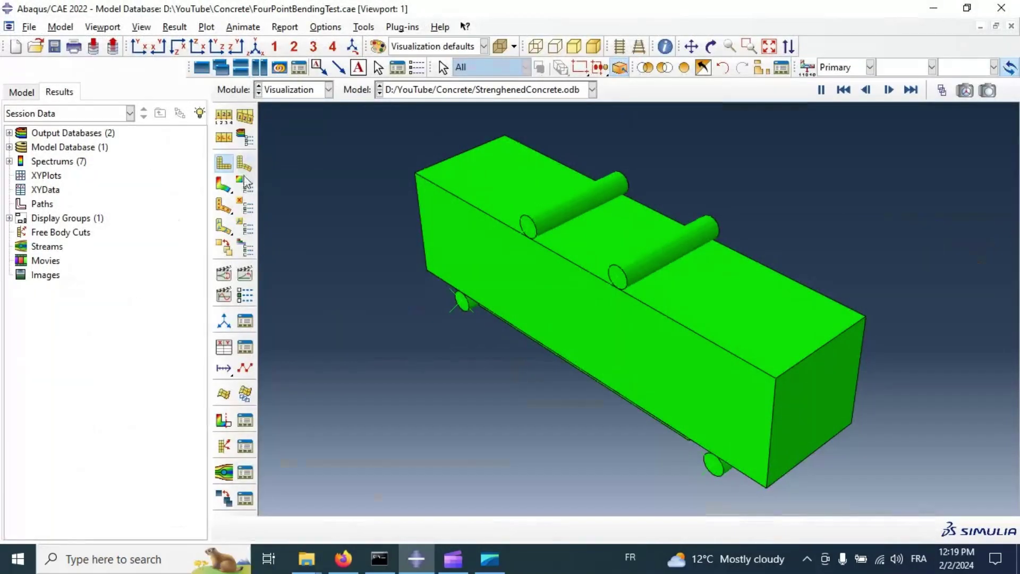
pyautogui.click(760, 70)
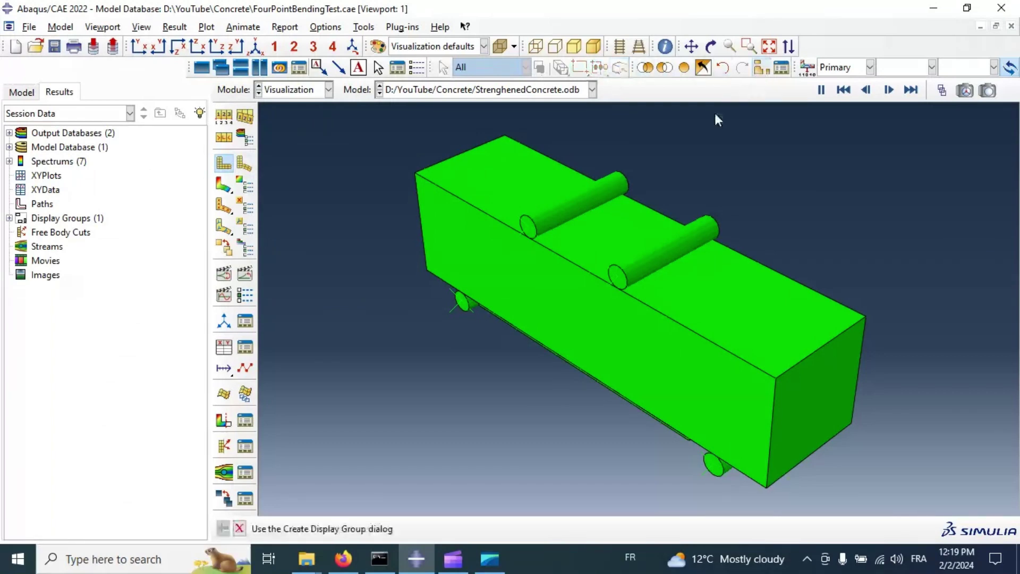
pyautogui.click(198, 121)
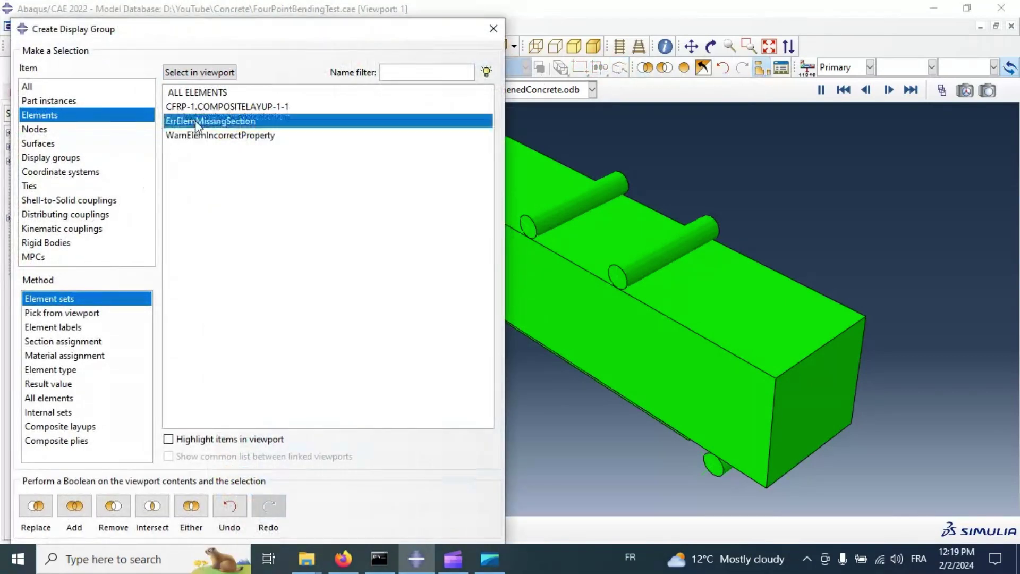
pyautogui.click(187, 441)
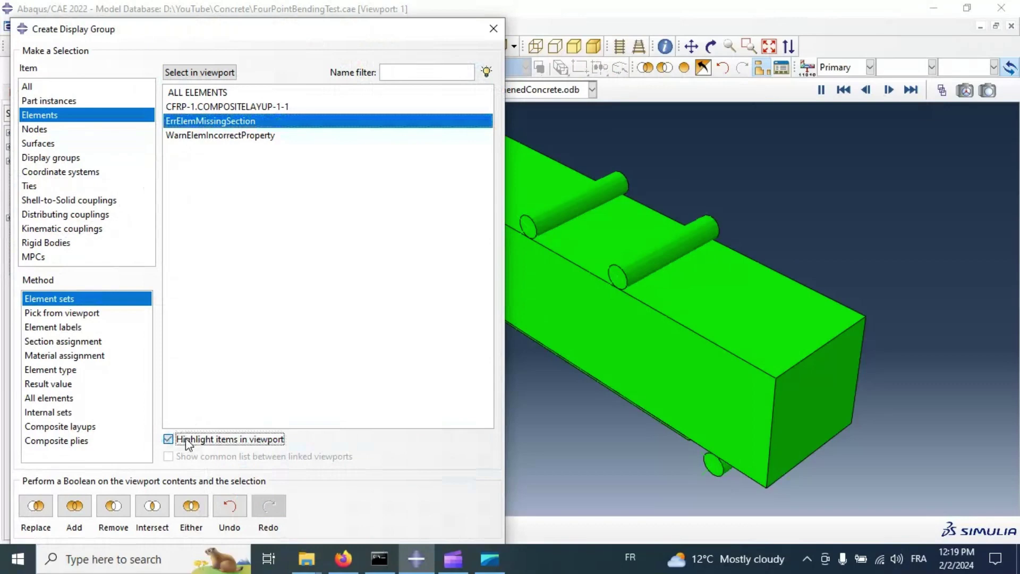
pyautogui.scroll(-3, 691, 181)
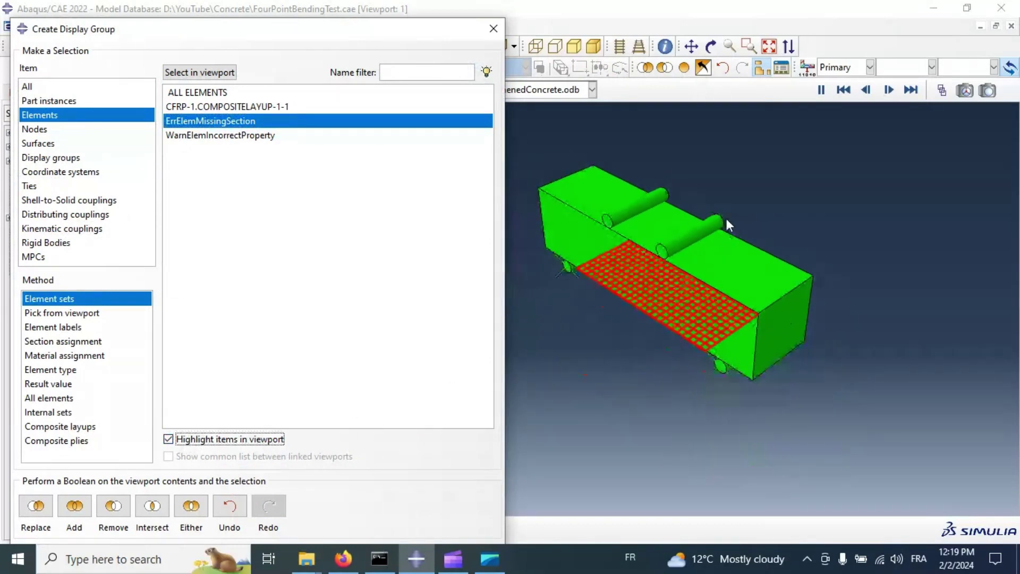
pyautogui.click(710, 47)
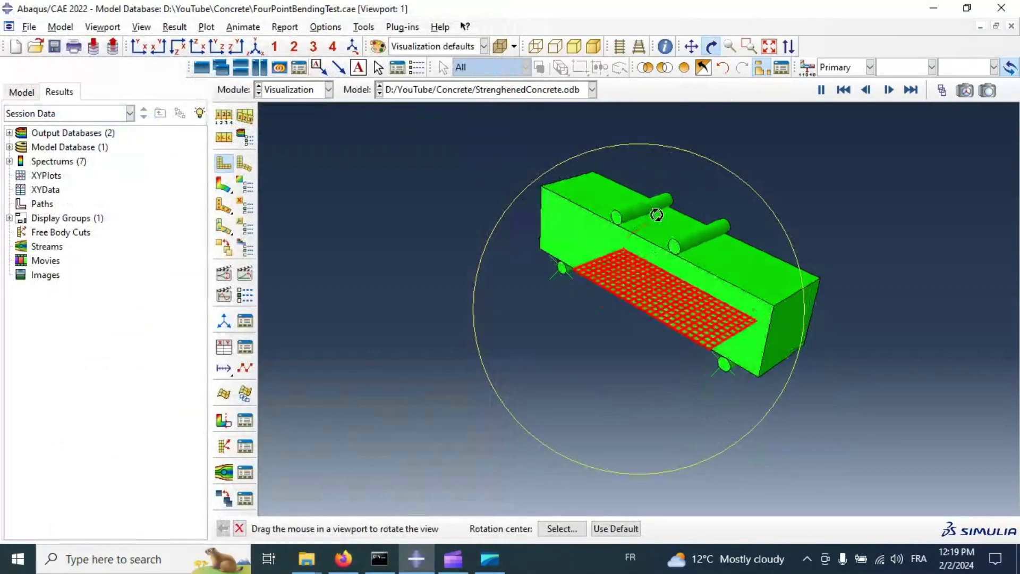
pyautogui.moveTo(657, 212); pyautogui.dragTo(601, 278)
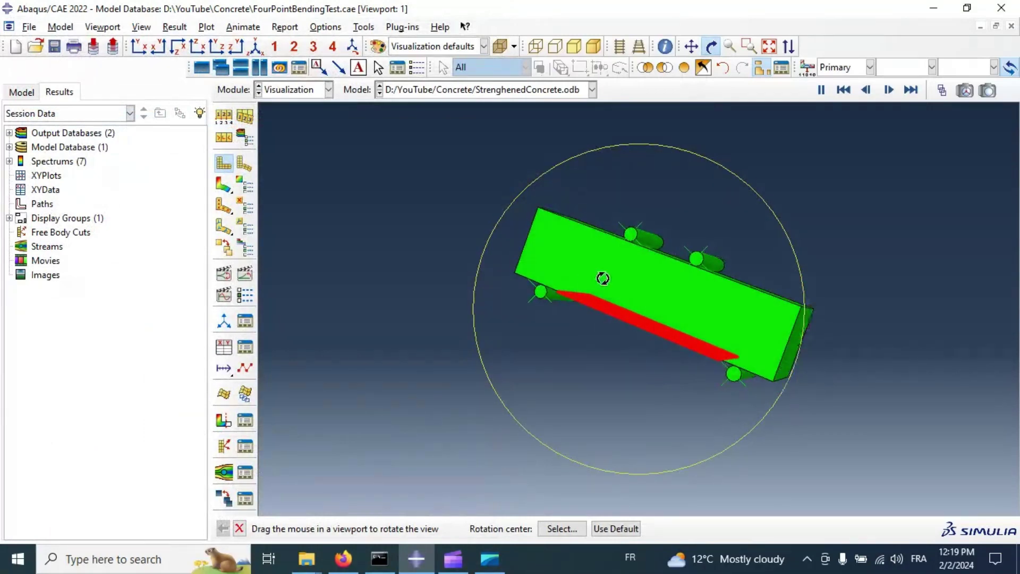
# - Return to the Mesh module and assign the Standard, linear Continuum Shell element type (SC8R) to the CFRP part
pyautogui.click(329, 90)
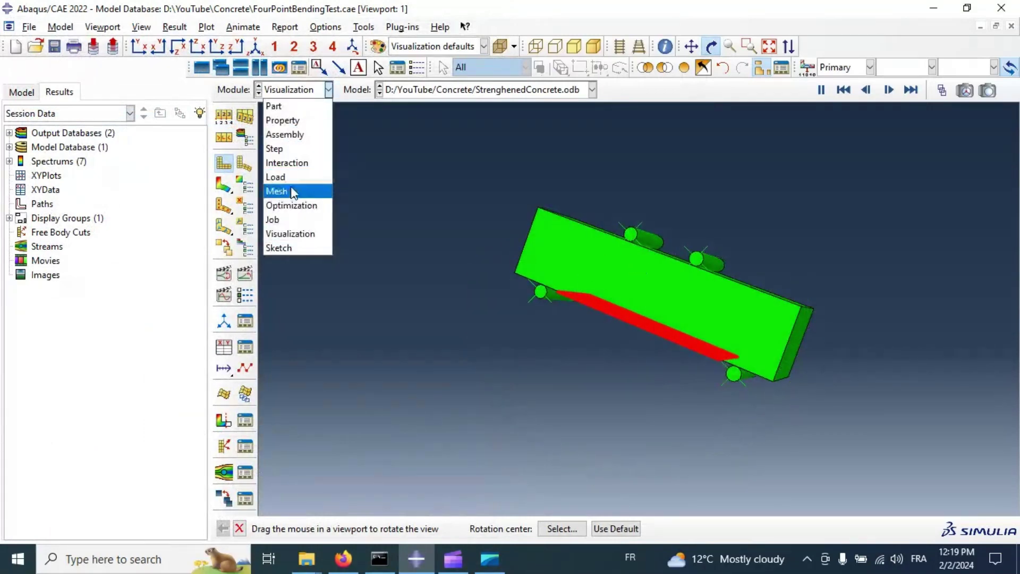
pyautogui.click(279, 191)
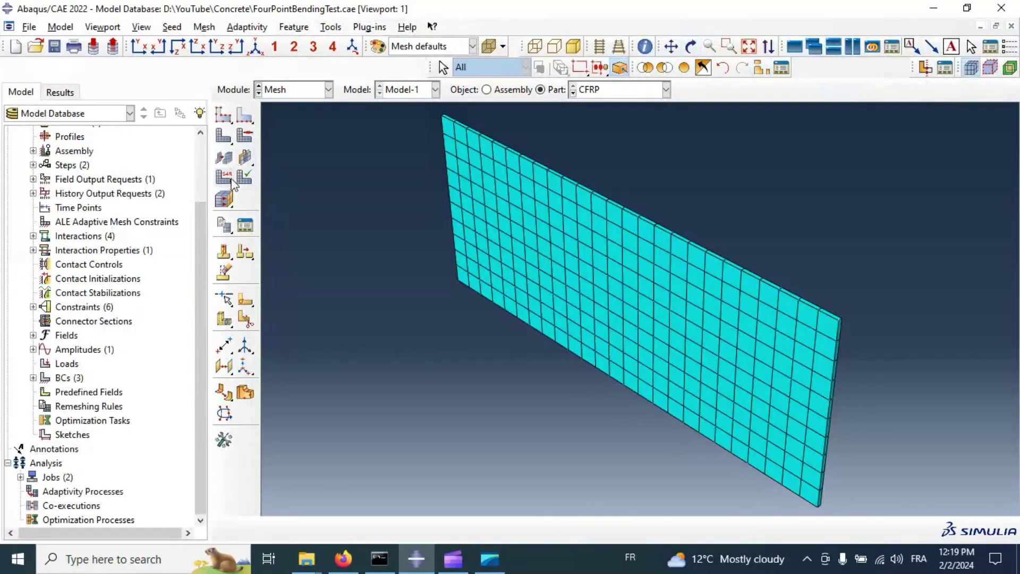
pyautogui.click(224, 177)
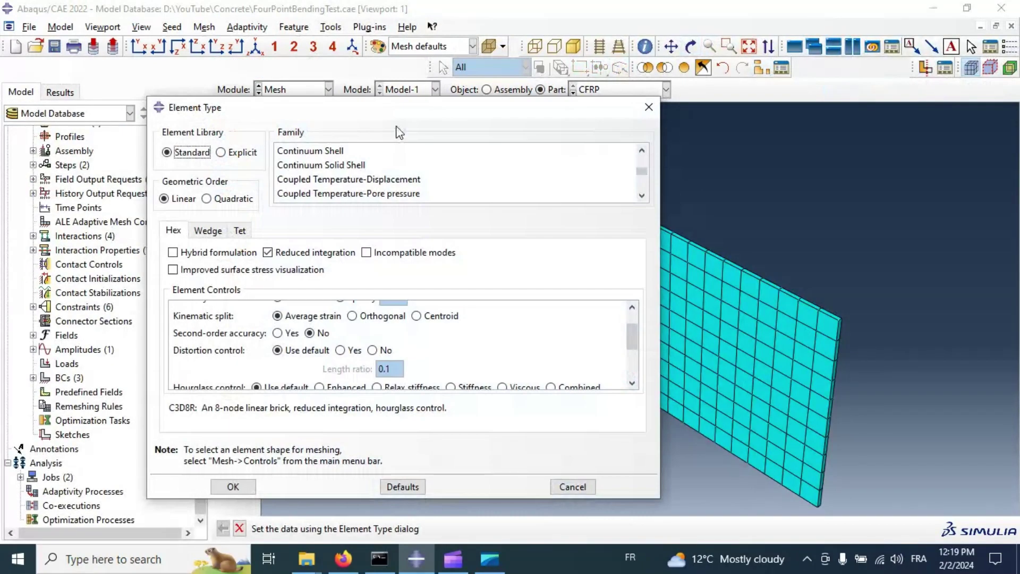
pyautogui.click(307, 154)
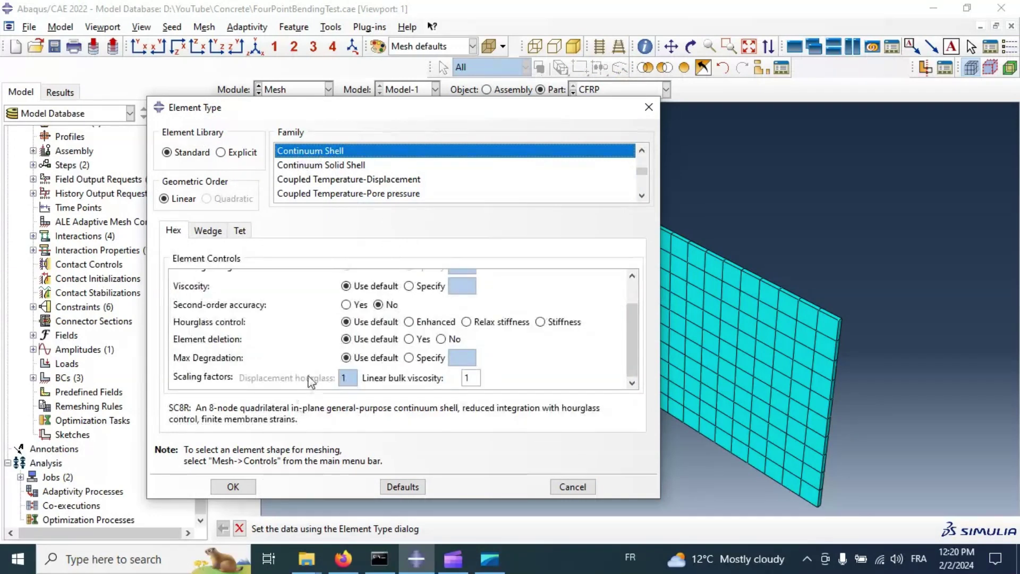
pyautogui.moveTo(642, 178); pyautogui.dragTo(644, 173)
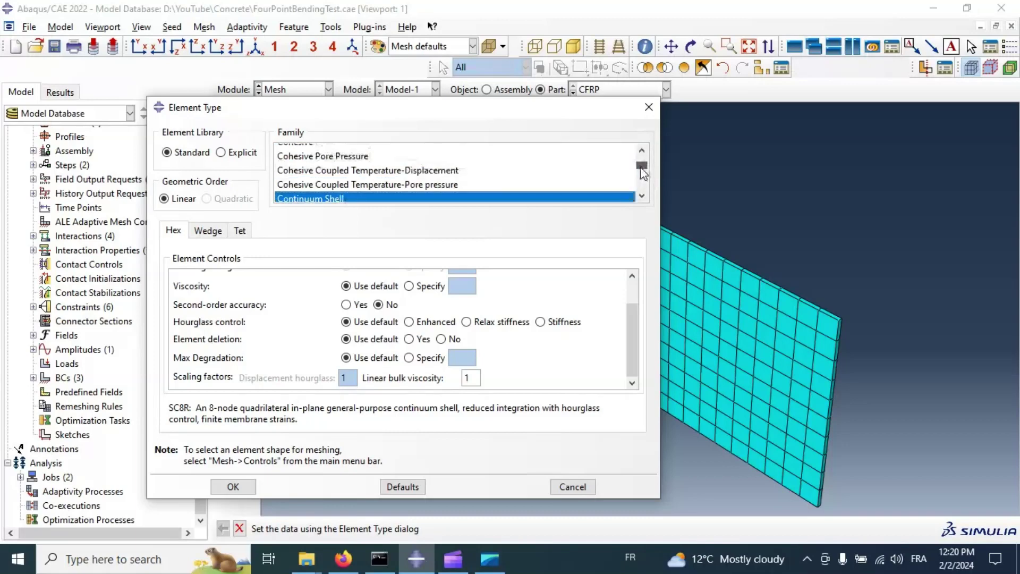
pyautogui.click(234, 487)
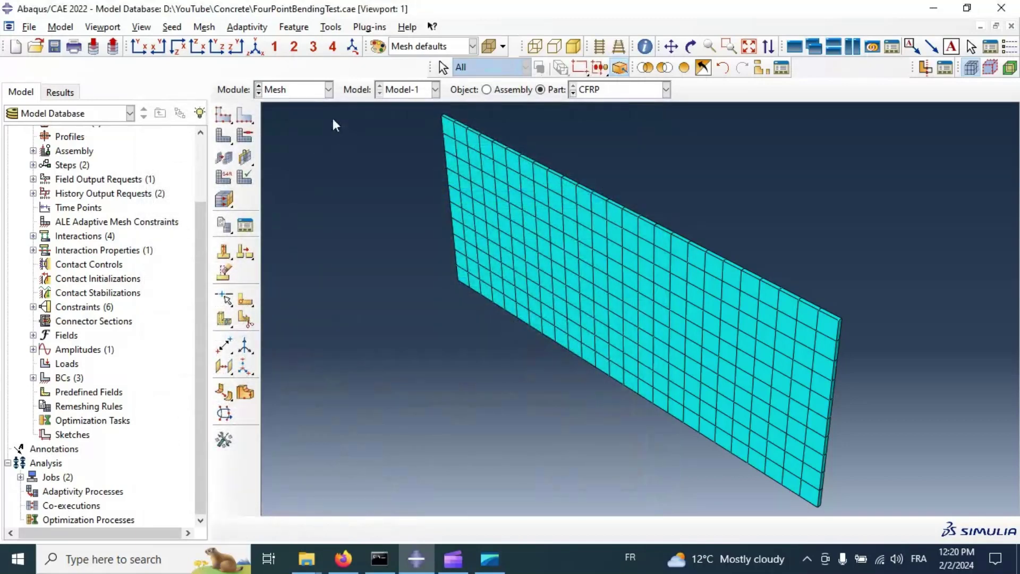
# - Run a data check on the StrenghenedConcrete job, overwriting the existing job files
pyautogui.click(292, 94)
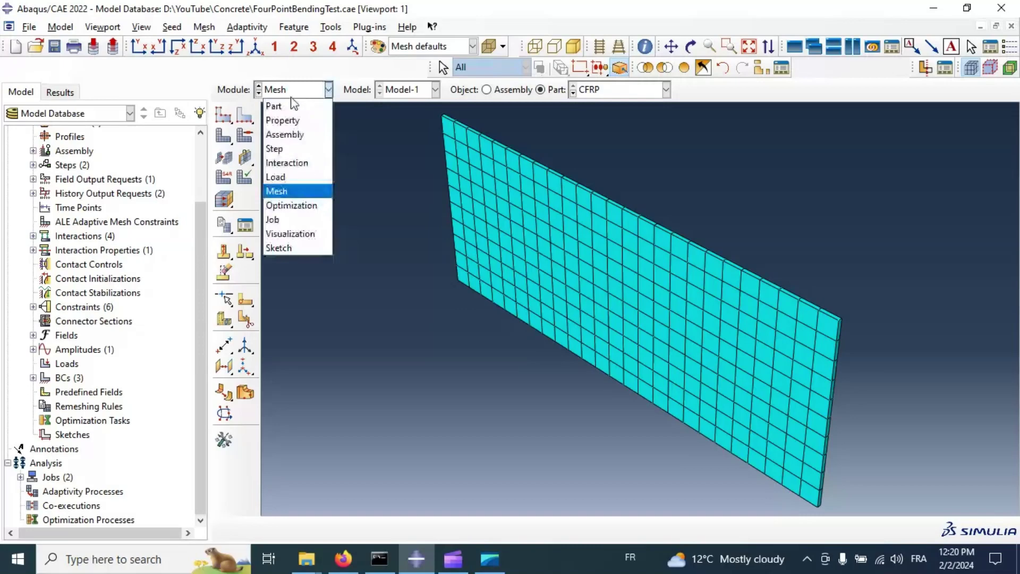
pyautogui.click(290, 223)
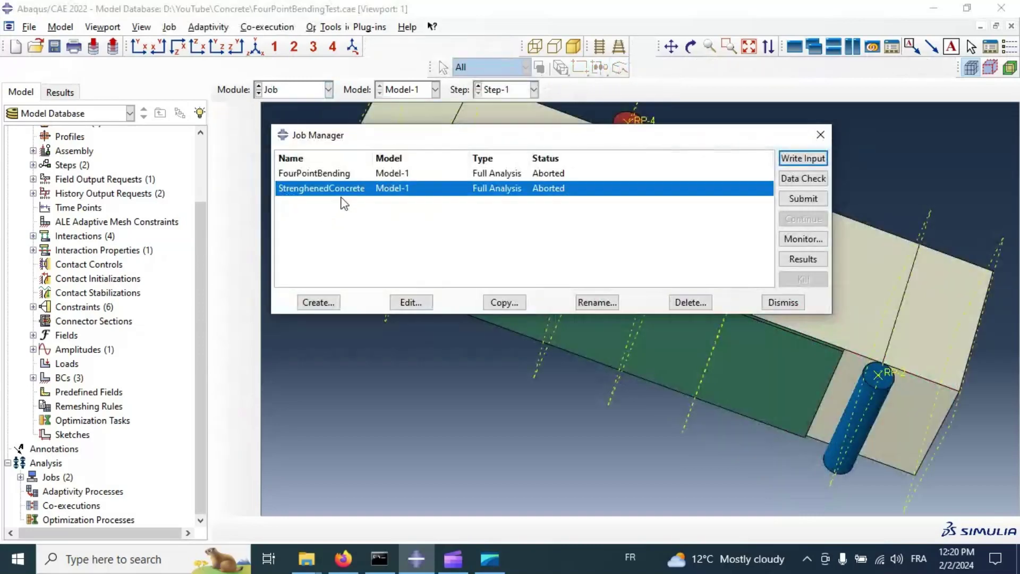
pyautogui.click(803, 180)
pyautogui.click(64, 197)
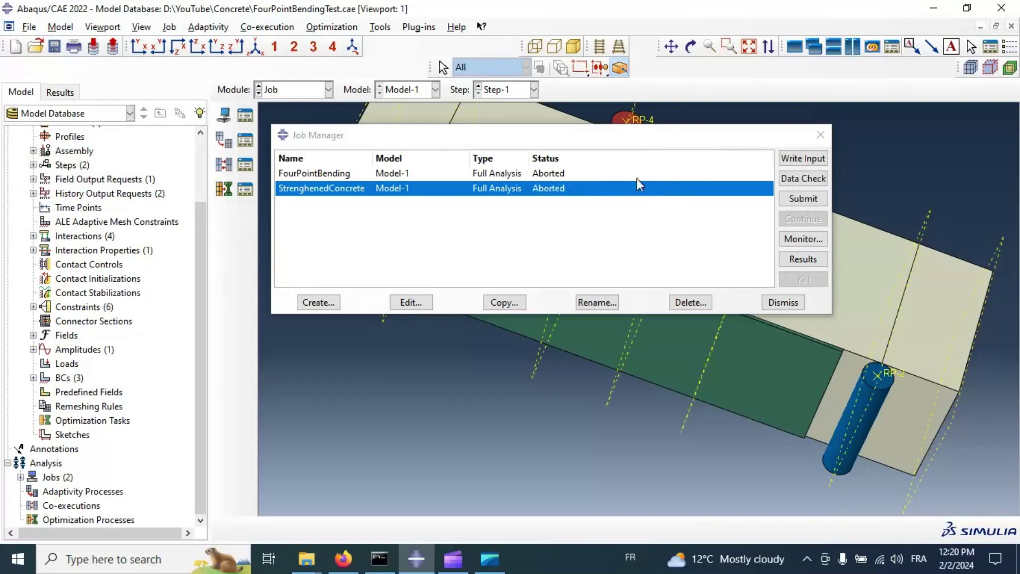
# - Examine the material orientation error and the element set it names in the StrenghenedConcrete job monitor, and close the monitor
pyautogui.click(803, 239)
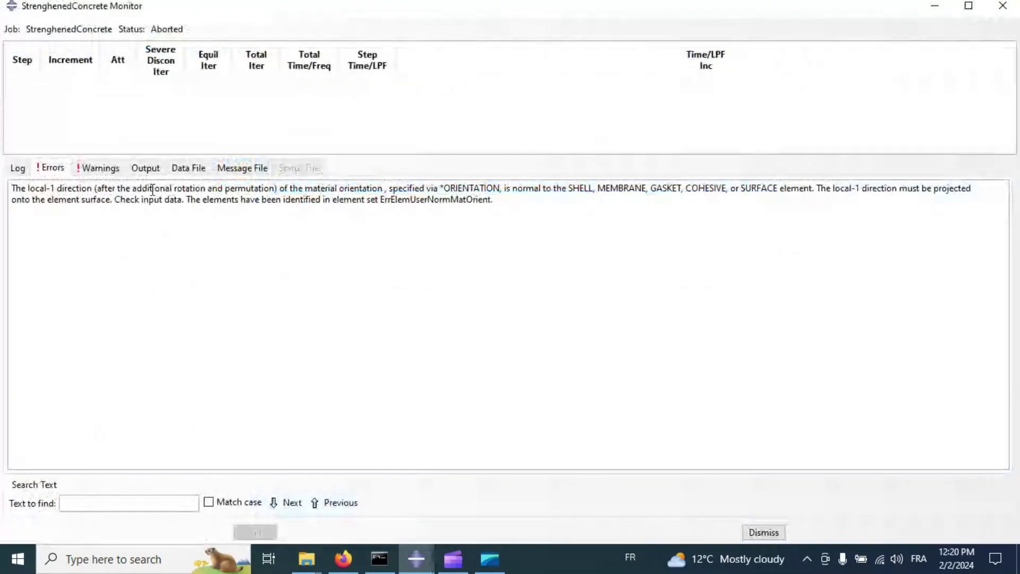
pyautogui.moveTo(11, 189); pyautogui.dragTo(59, 189)
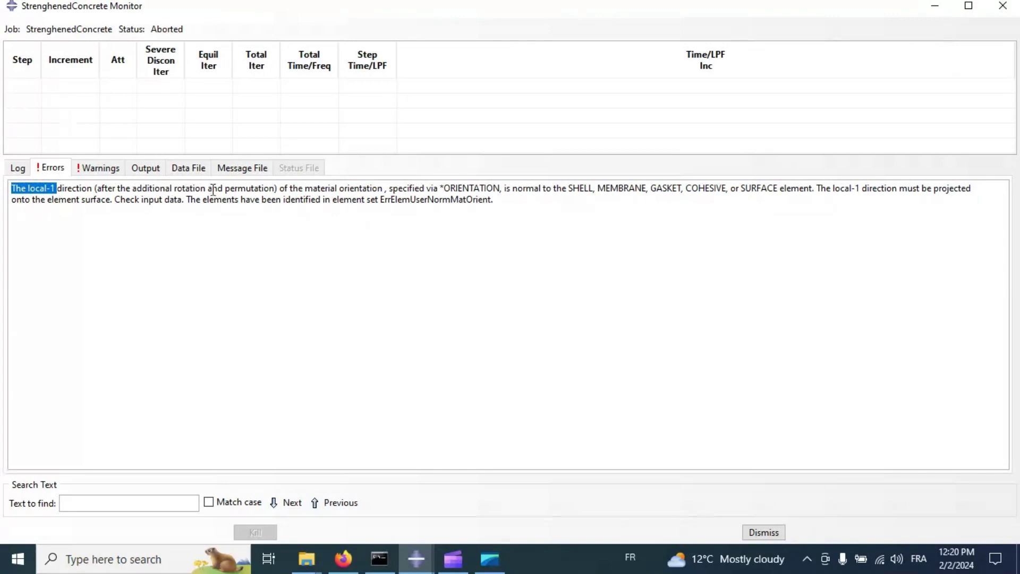
pyautogui.moveTo(291, 199); pyautogui.dragTo(723, 190)
pyautogui.click(292, 211)
pyautogui.click(1003, 6)
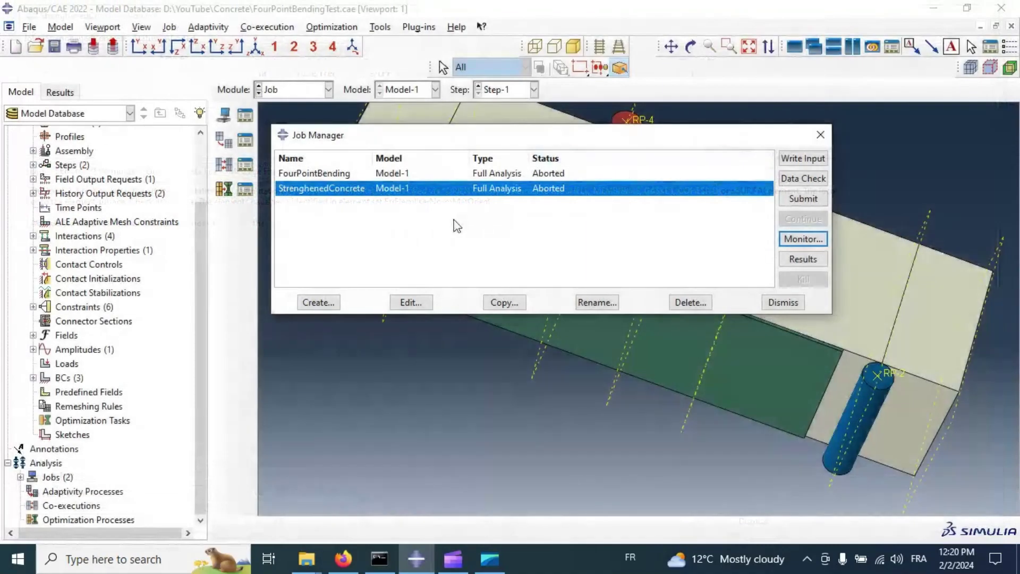
# - Assign the mesh stack direction of the CFRP part in the Mesh module, using its large front face as the top reference face
pyautogui.click(282, 94)
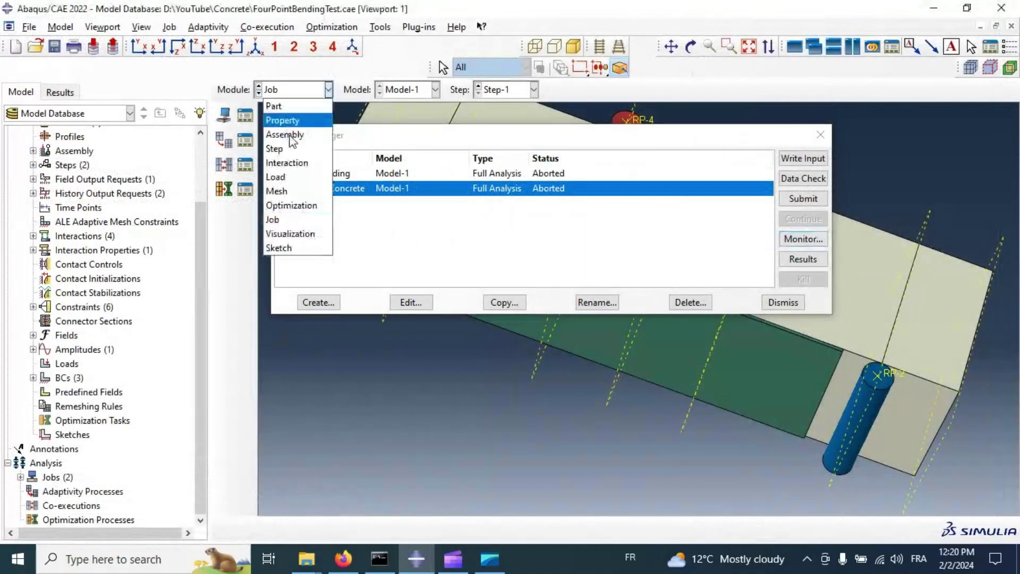
pyautogui.click(288, 189)
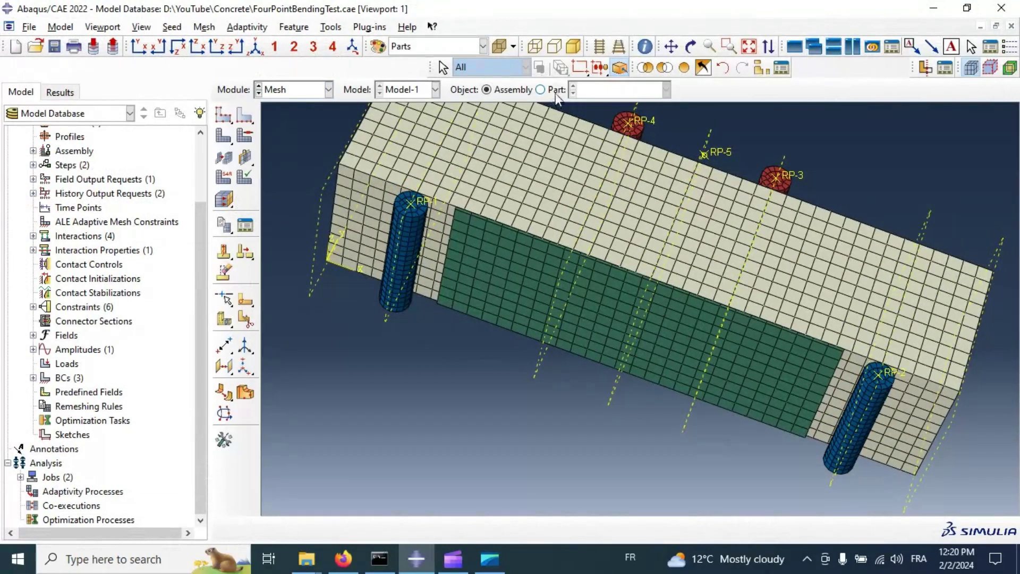
pyautogui.click(555, 93)
pyautogui.click(226, 201)
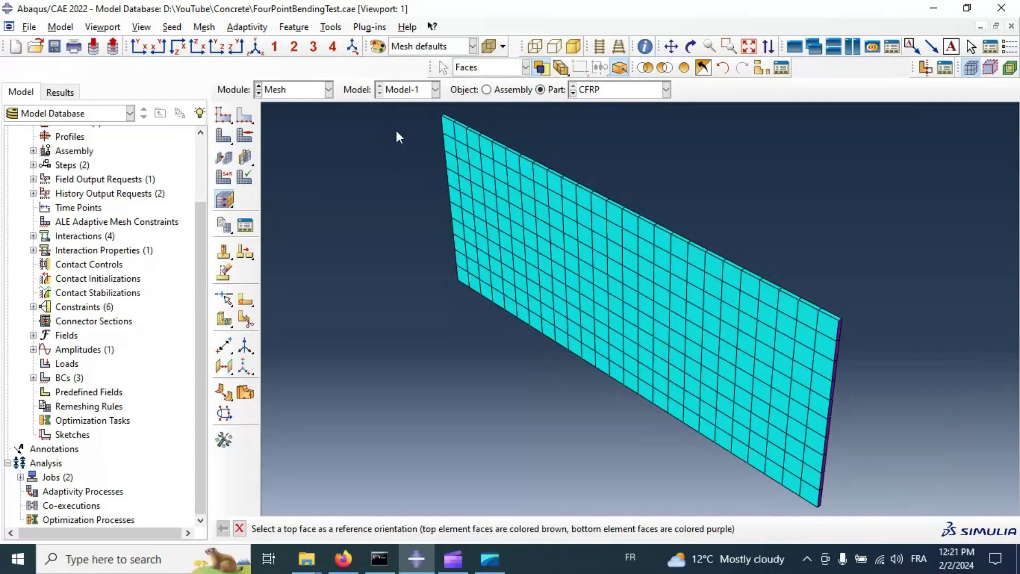
pyautogui.click(569, 281)
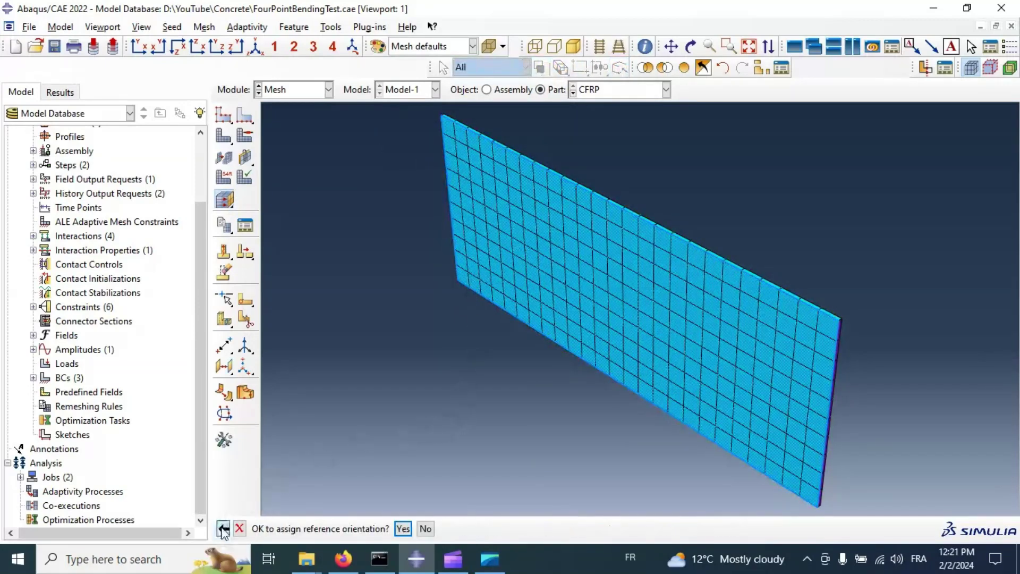
pyautogui.press('Return')
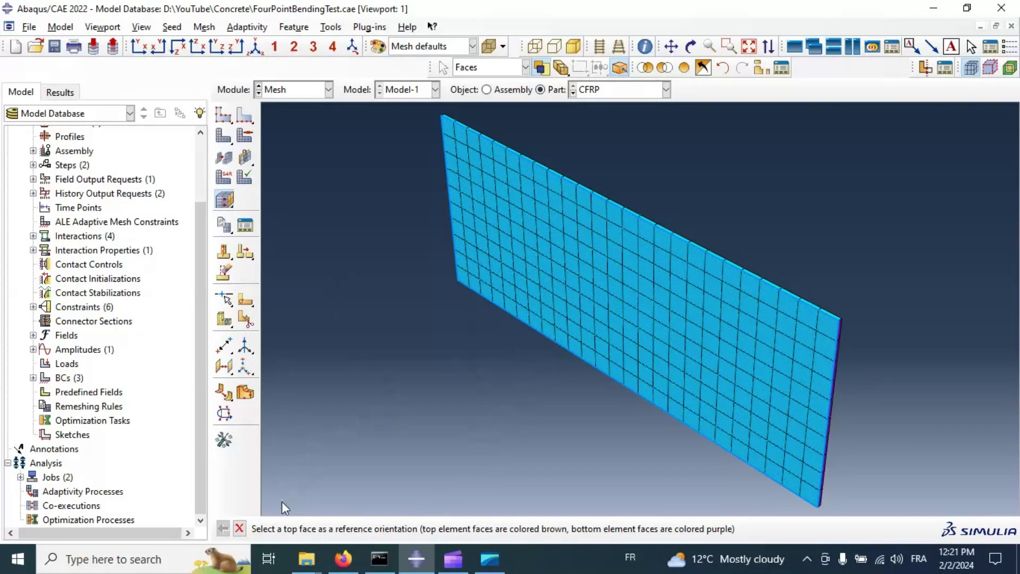
pyautogui.click(590, 281)
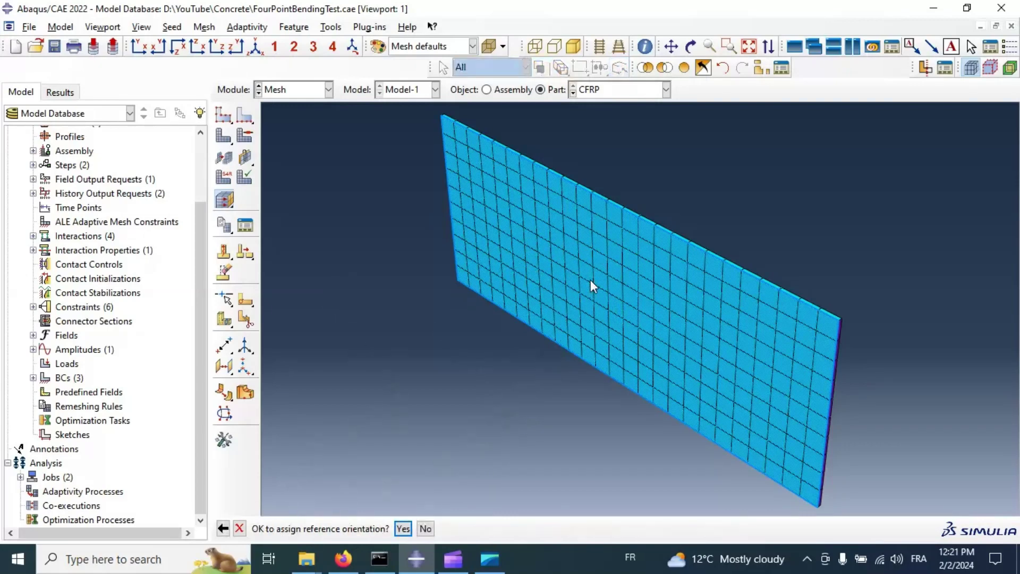
pyautogui.click(403, 528)
pyautogui.click(223, 199)
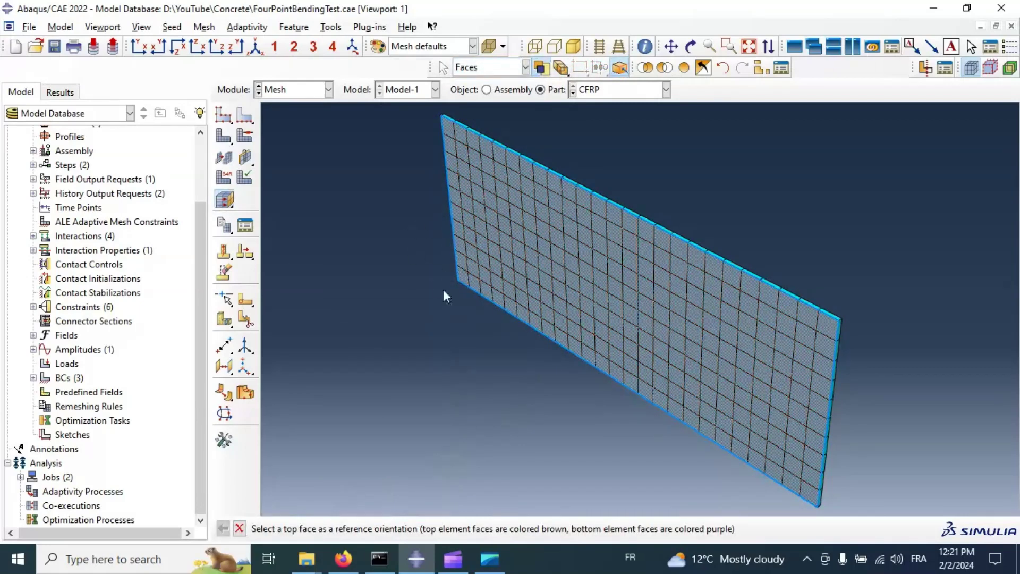
# - Run a data check on the StrenghenedConcrete job and submit it for full analysis, overwriting the existing job files both times
pyautogui.click(290, 92)
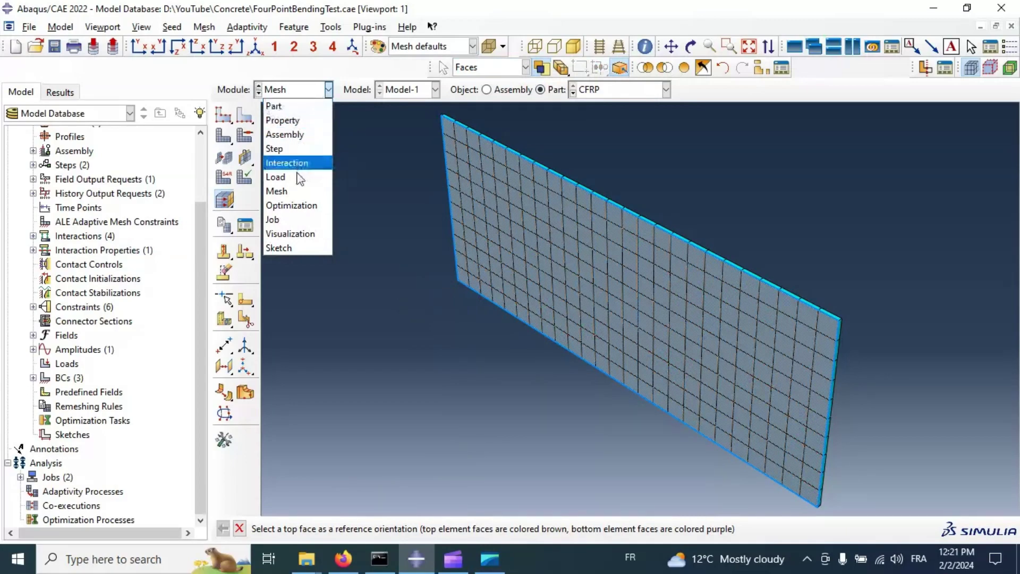
pyautogui.click(298, 220)
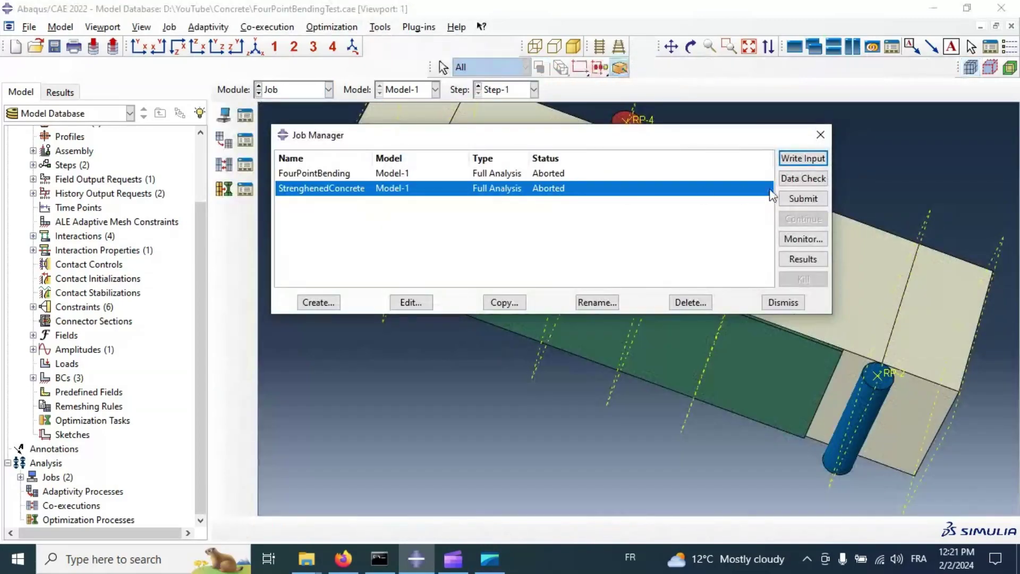
pyautogui.click(802, 198)
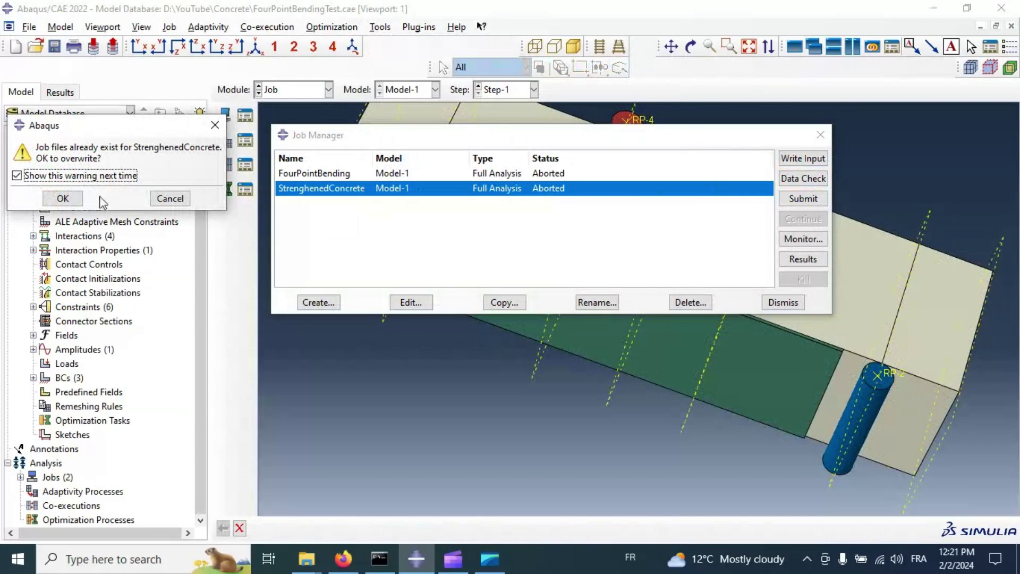
pyautogui.click(64, 199)
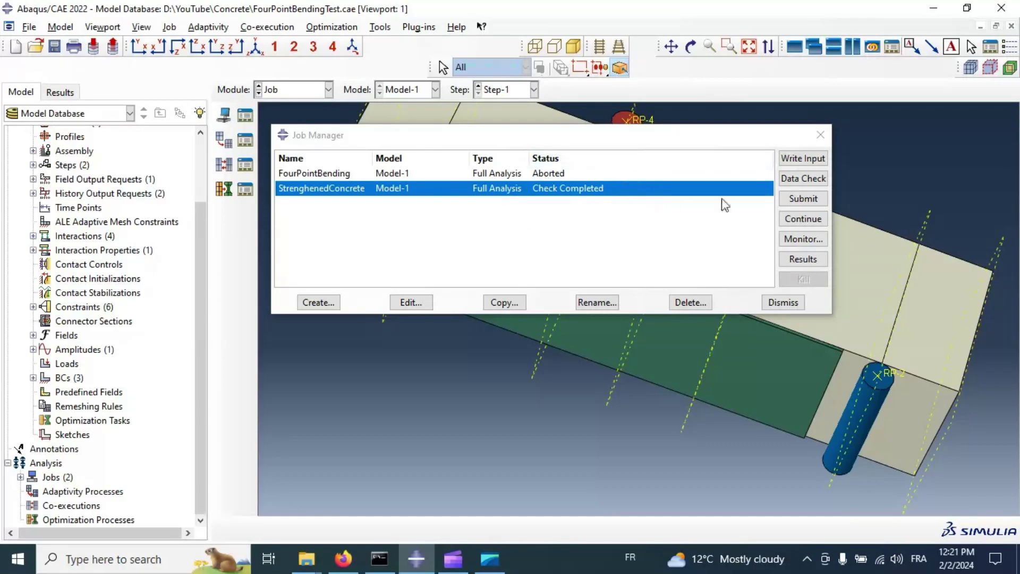
pyautogui.click(805, 224)
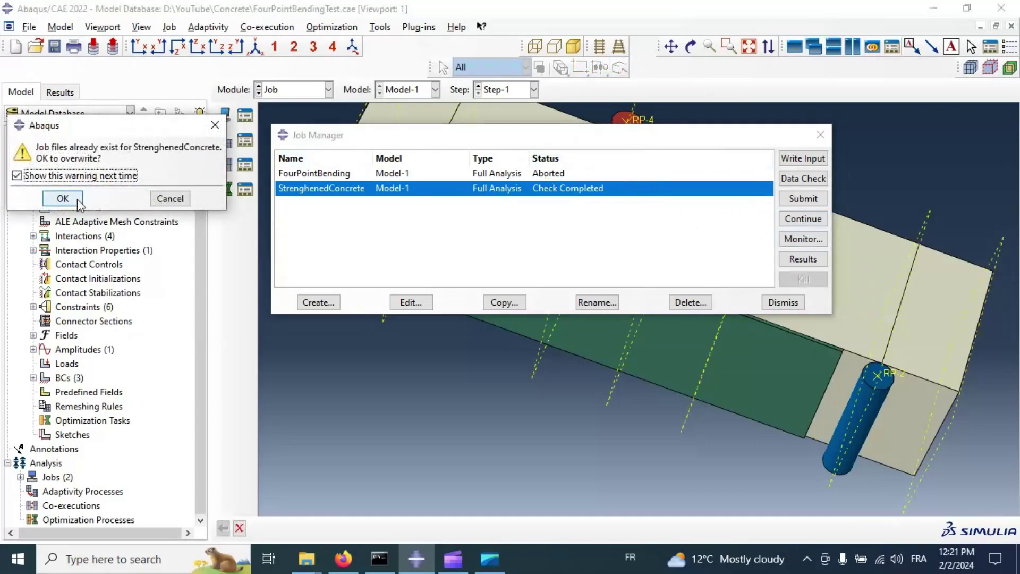
pyautogui.click(79, 204)
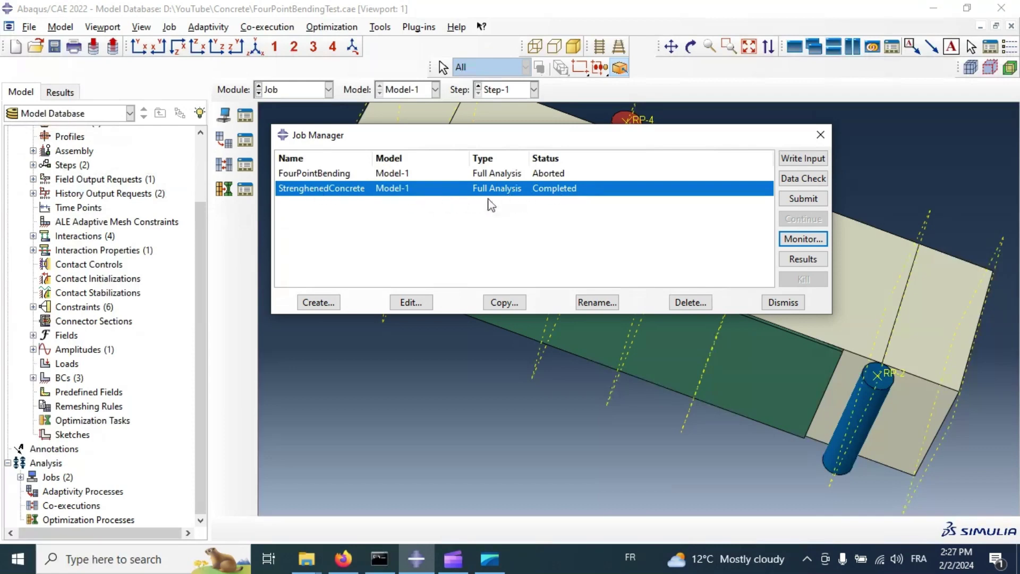
# - Open the StrenghenedConcrete results and plot the Mises stress contours on the deformed shape, showing the CFRP plate on the beam's underside
pyautogui.click(807, 260)
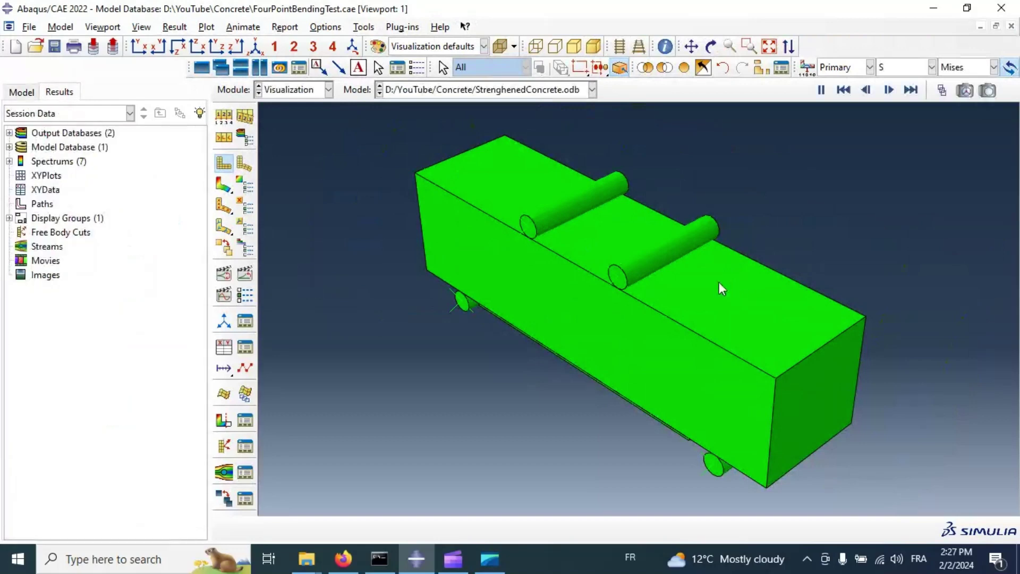
pyautogui.click(248, 165)
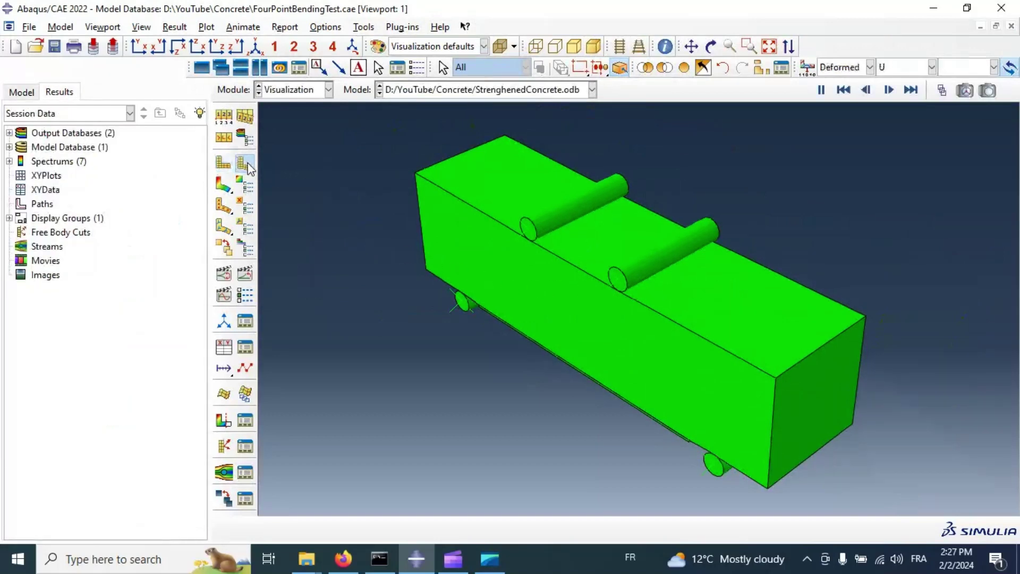
pyautogui.click(223, 185)
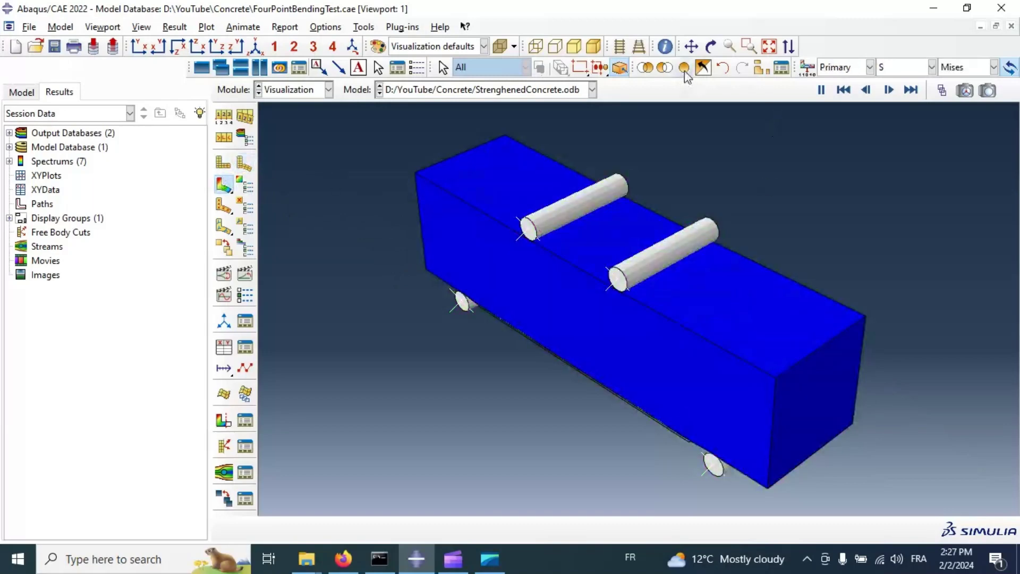
pyautogui.click(712, 48)
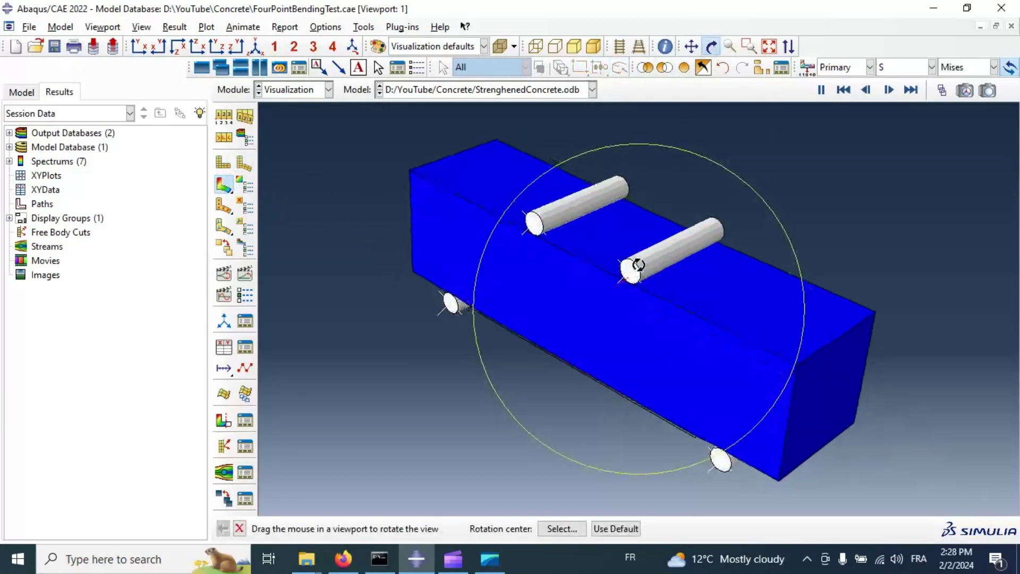
pyautogui.moveTo(639, 266); pyautogui.dragTo(537, 228)
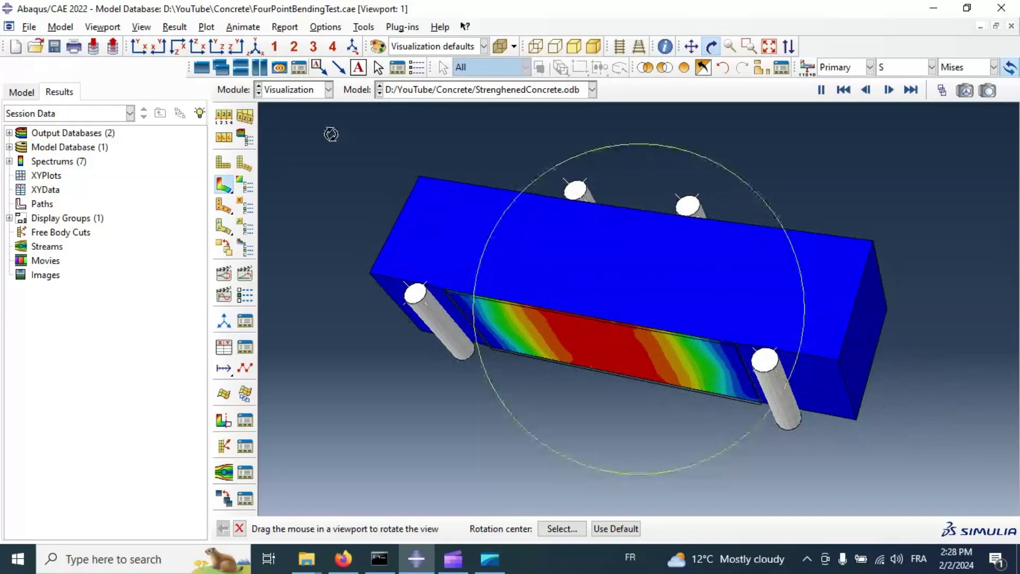
# - Turn on all viewport annotations, including the legend, triad, compass, title block and state block
pyautogui.click(101, 28)
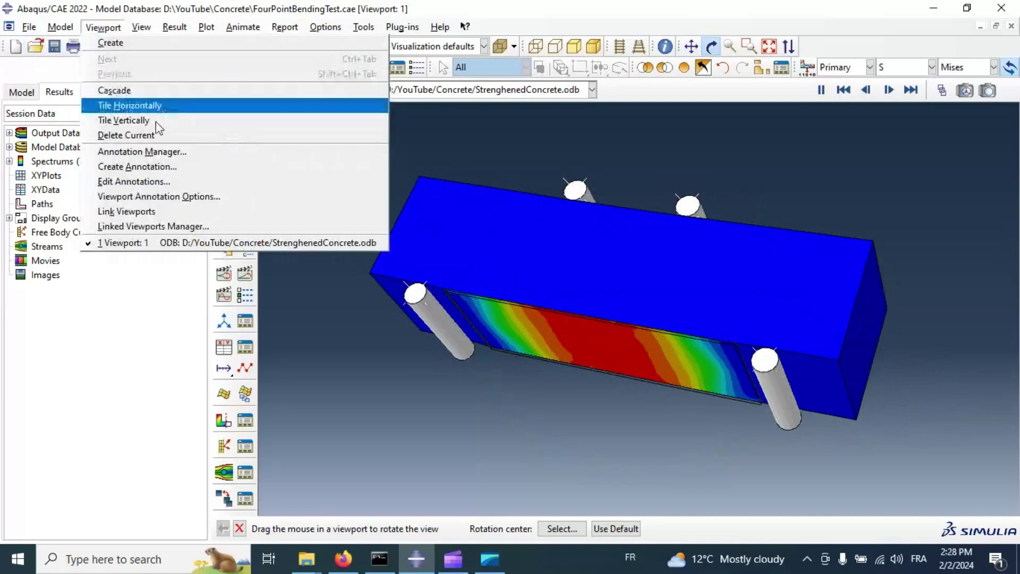
pyautogui.click(159, 197)
pyautogui.click(52, 398)
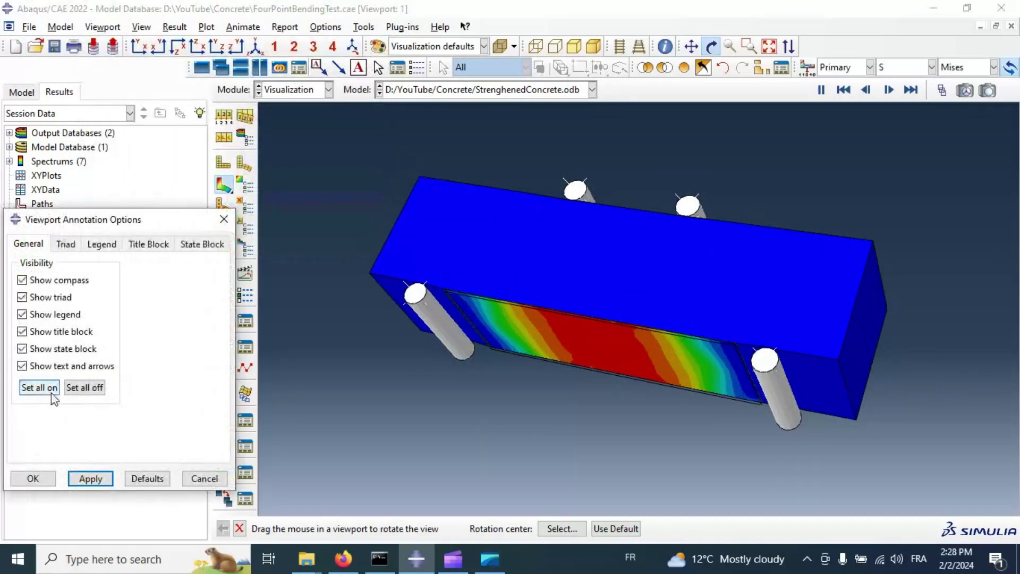
pyautogui.click(90, 478)
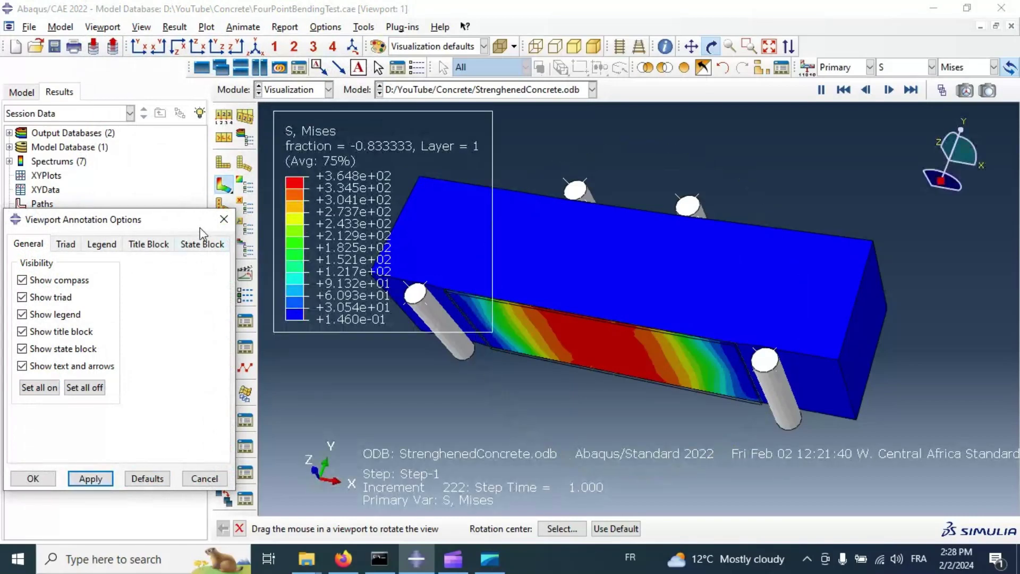
pyautogui.click(223, 222)
# - Animate the Mises stress contours of the beam and CFRP plate over the time history
pyautogui.moveTo(606, 278)
pyautogui.mouseDown()
pyautogui.moveTo(576, 347)
pyautogui.moveTo(558, 346)
pyautogui.mouseUp()
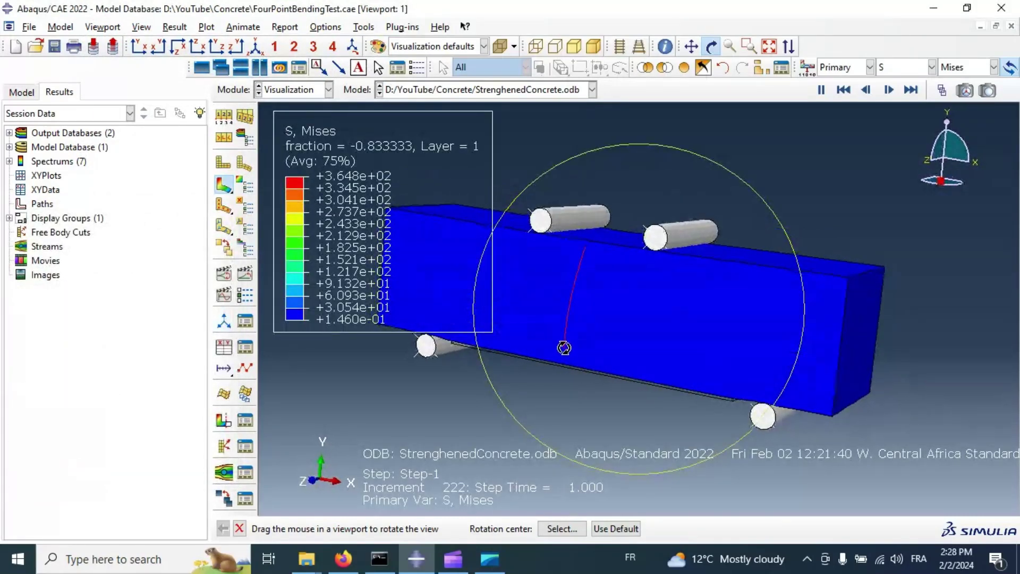
pyautogui.moveTo(282, 226); pyautogui.dragTo(632, 297)
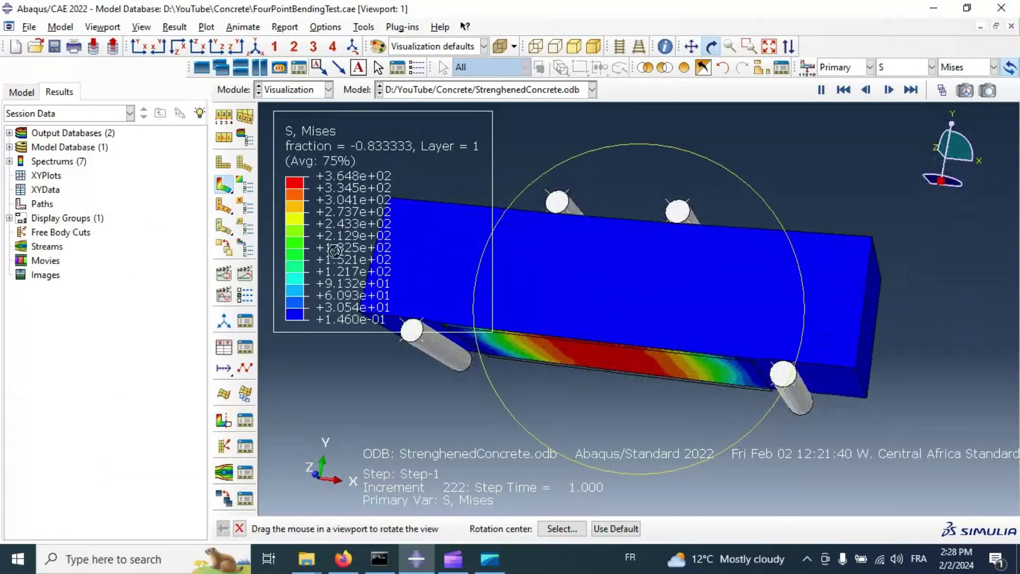
pyautogui.click(244, 164)
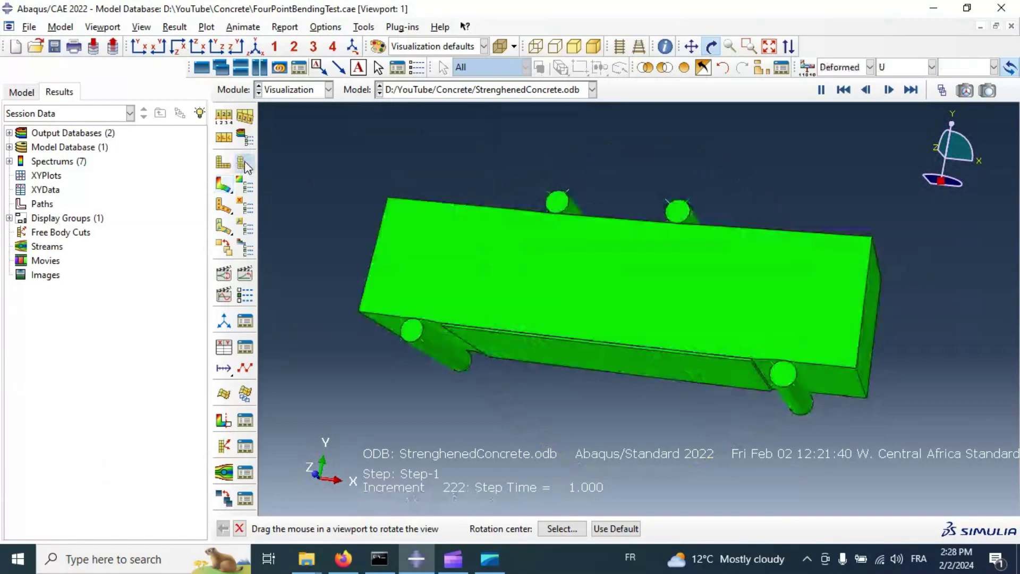
pyautogui.click(229, 187)
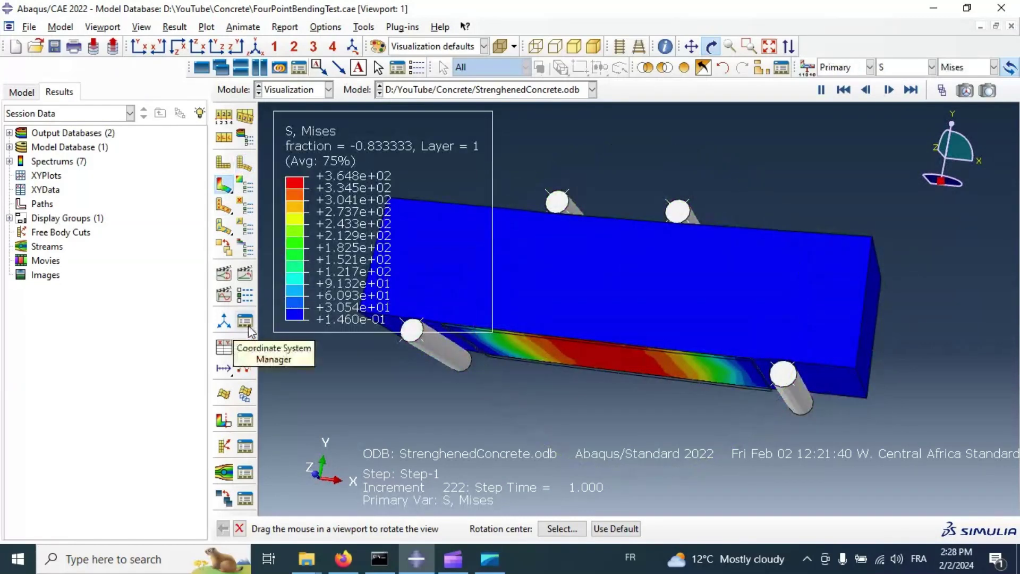
pyautogui.click(246, 280)
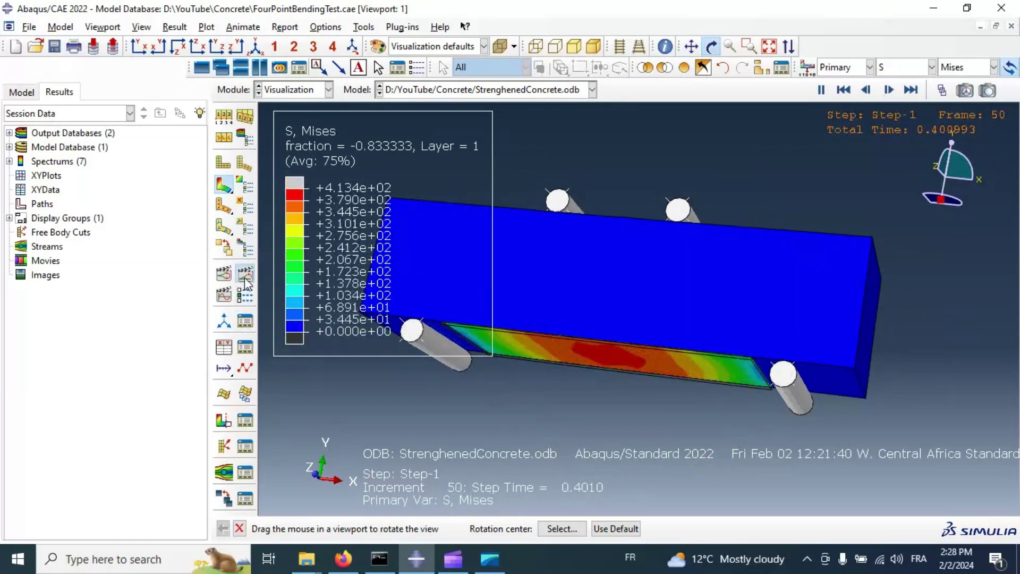
# - Create a display group that shows only the CONCRETESPECIMEN-1 part instance in place of the full assembly
pyautogui.click(763, 69)
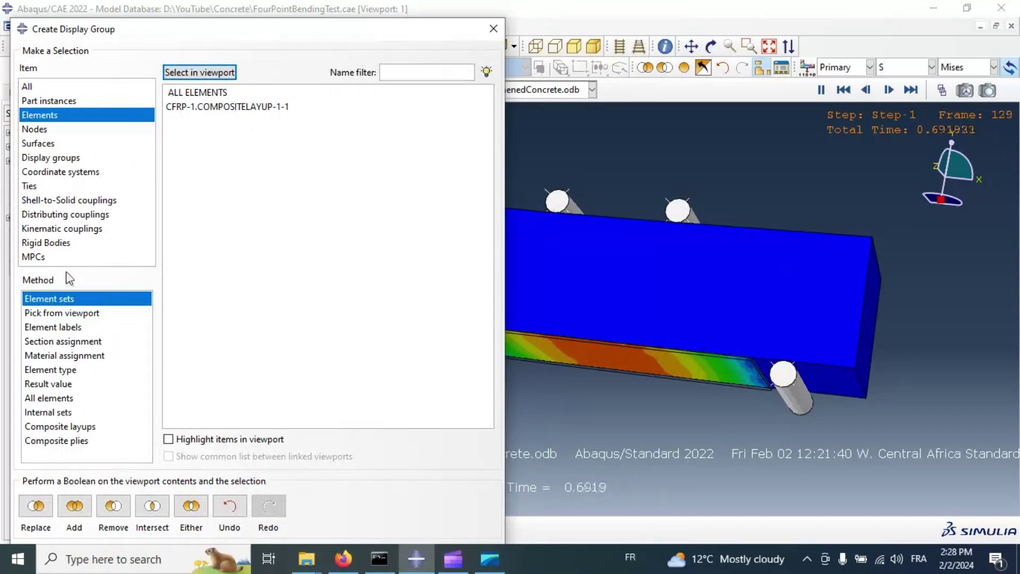
pyautogui.click(47, 101)
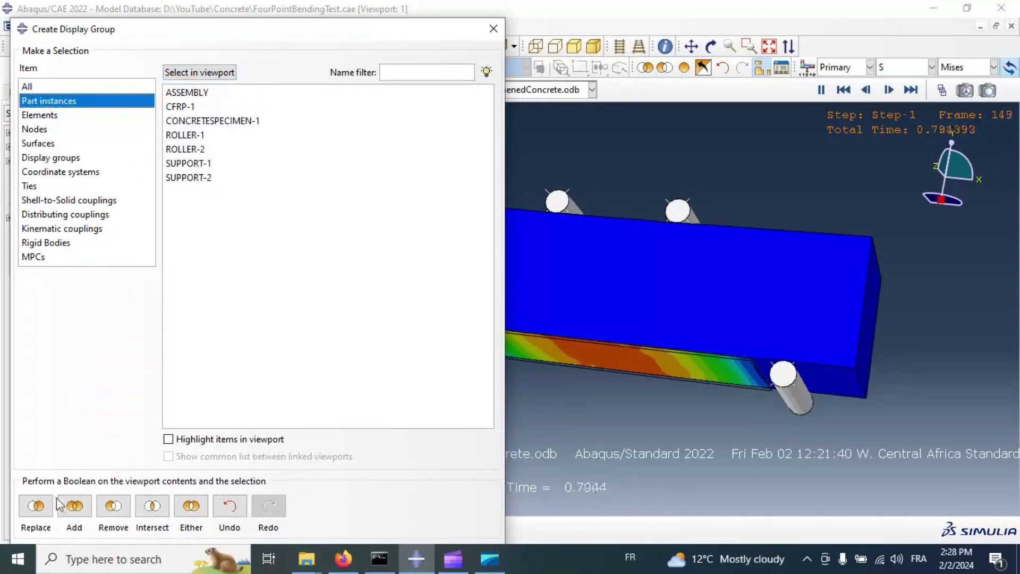
pyautogui.click(36, 505)
pyautogui.click(256, 318)
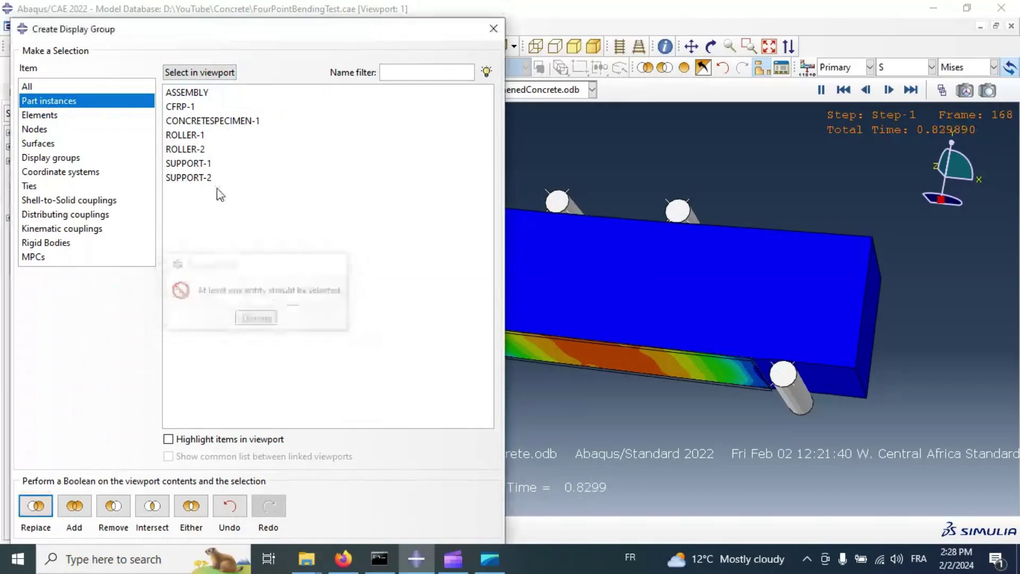
pyautogui.click(193, 122)
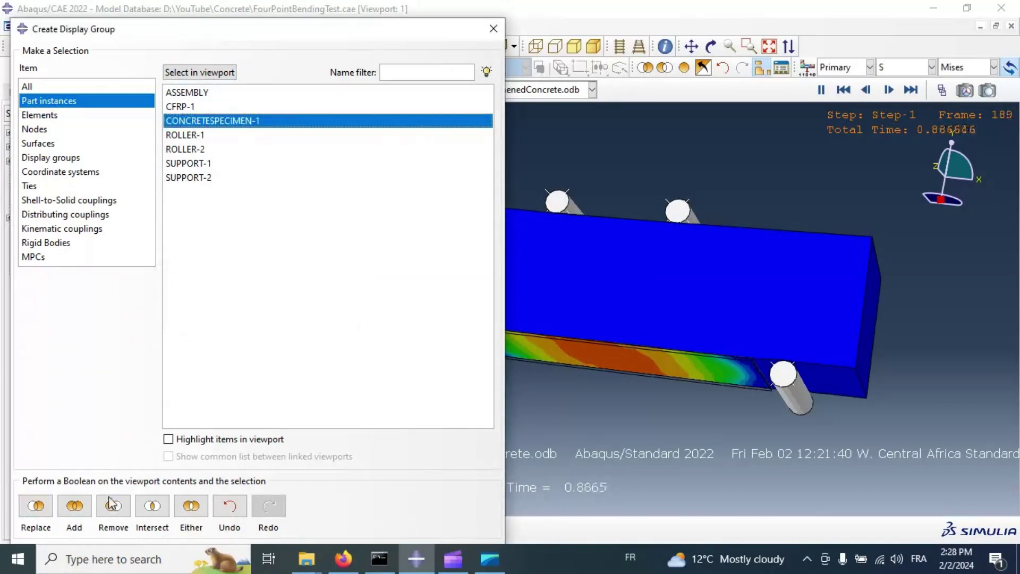
pyautogui.click(35, 505)
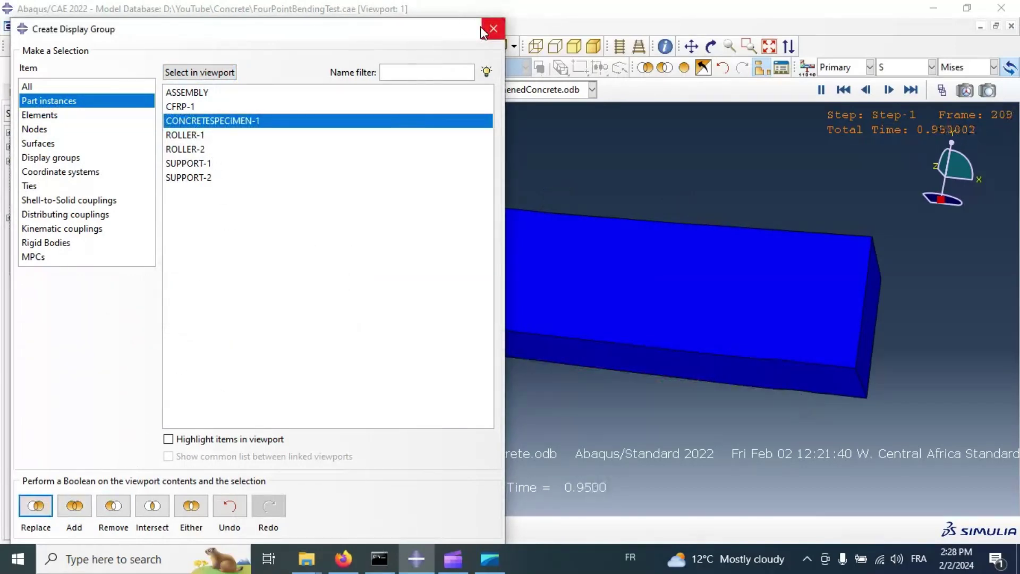
pyautogui.click(493, 28)
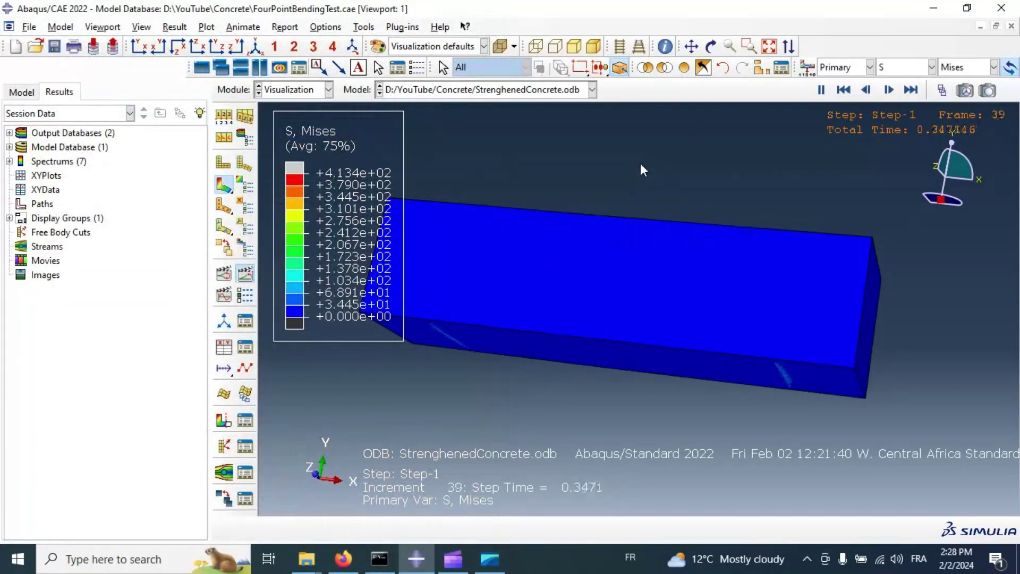
# - Plot the compressive damage variable DAMAGEC on the concrete specimen, viewed from its long side face
pyautogui.click(711, 46)
pyautogui.moveTo(564, 333); pyautogui.dragTo(659, 255)
pyautogui.click(910, 67)
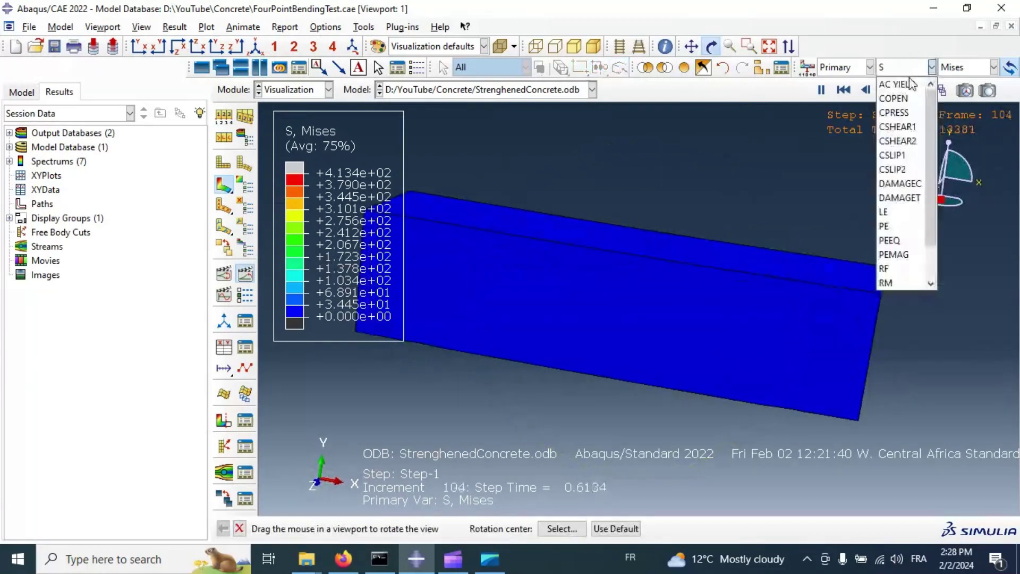
pyautogui.click(899, 184)
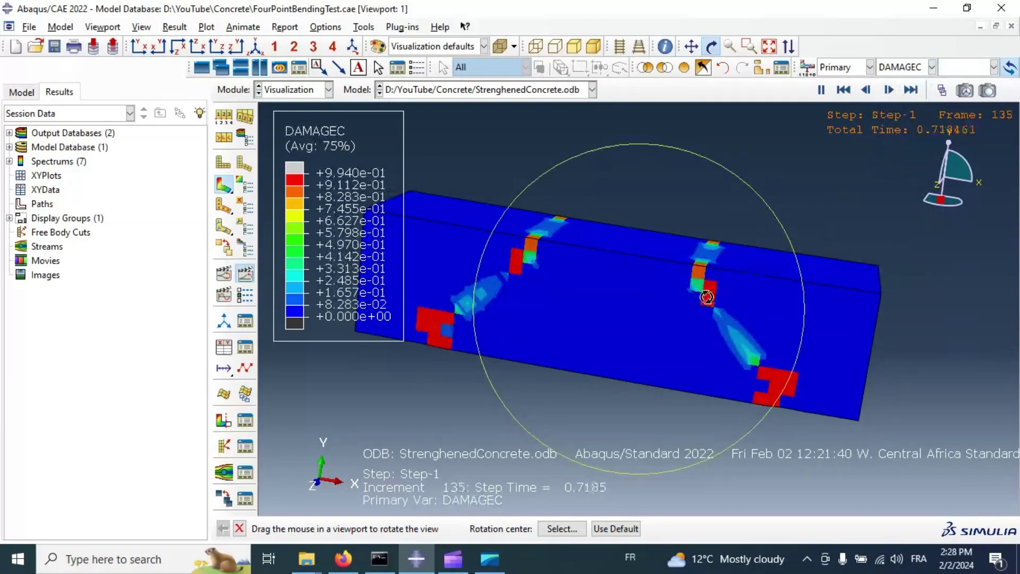
# - Switch the contour variable to tensile damage DAMAGET and examine the damage pattern on the concrete specimen's side face
pyautogui.click(910, 67)
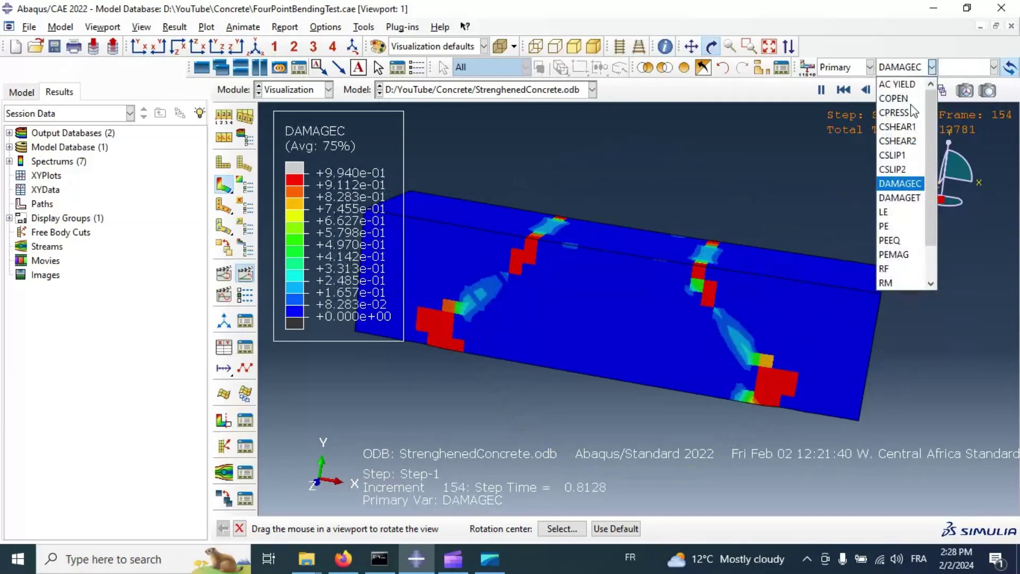
pyautogui.click(898, 196)
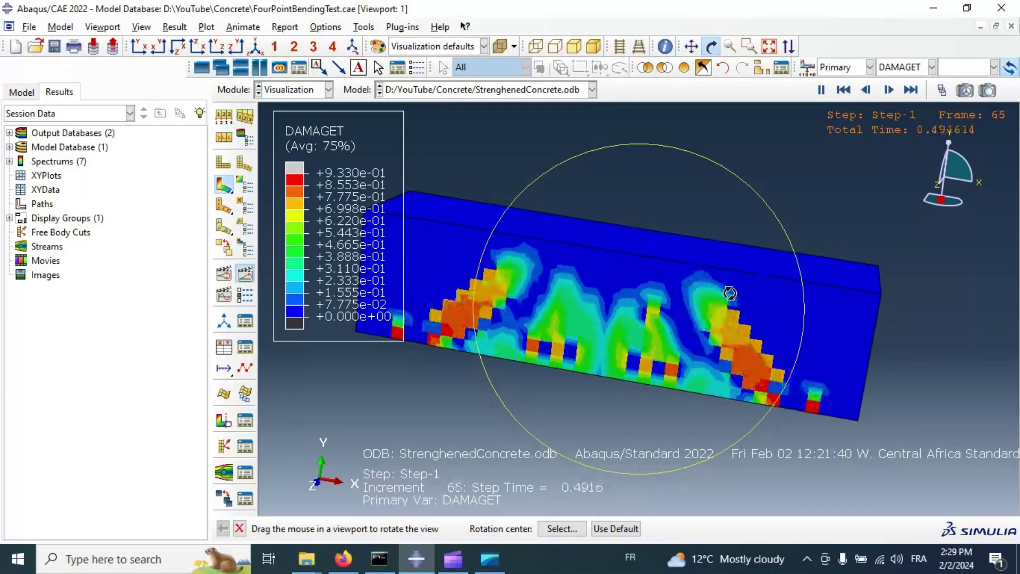
pyautogui.moveTo(730, 292); pyautogui.dragTo(796, 291)
pyautogui.moveTo(626, 278); pyautogui.dragTo(627, 276)
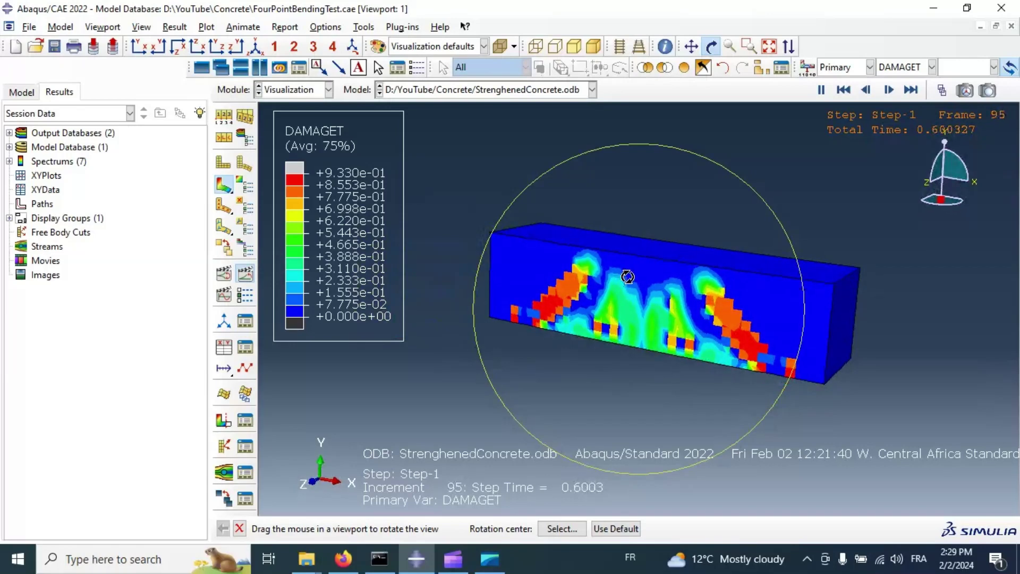